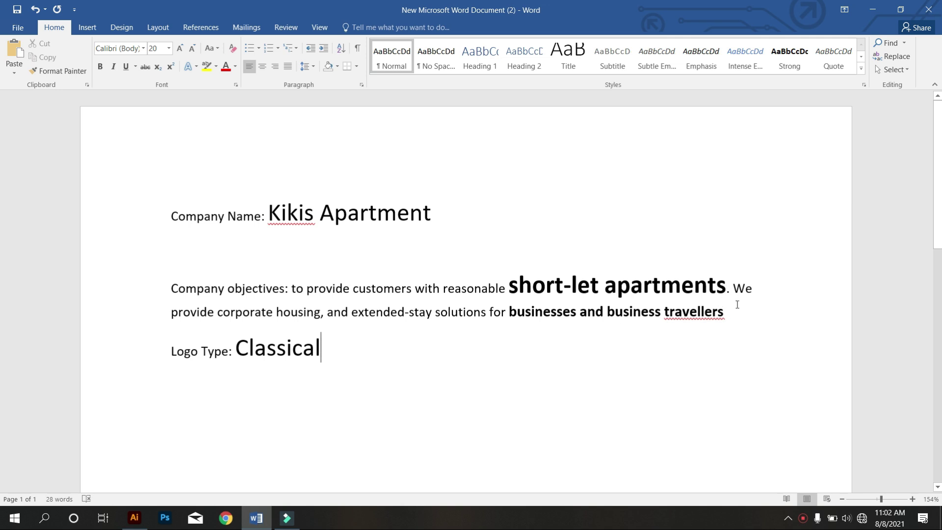
Step: Review the logo brief for the company name, objectives and logo type
scroll(446, 342, down, 1)
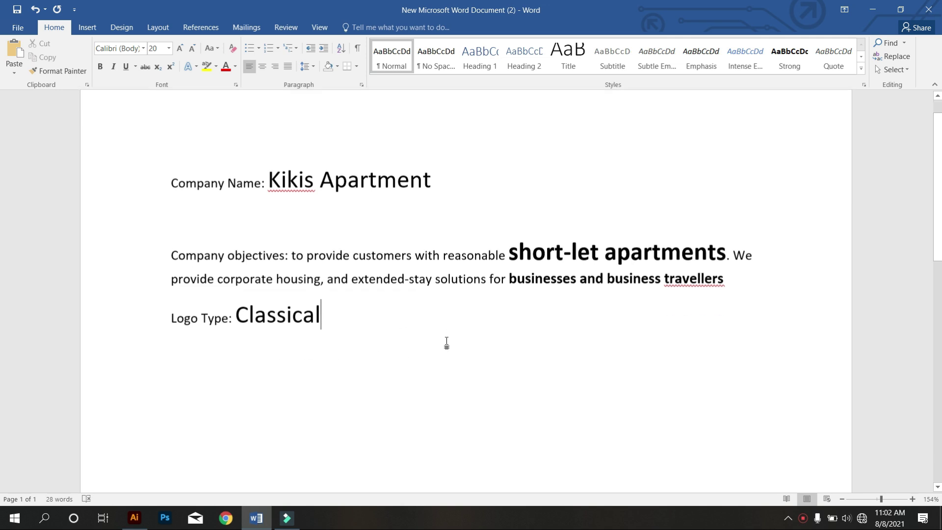
drag(322, 304, 237, 309)
click(387, 309)
scroll(505, 223, up, 1)
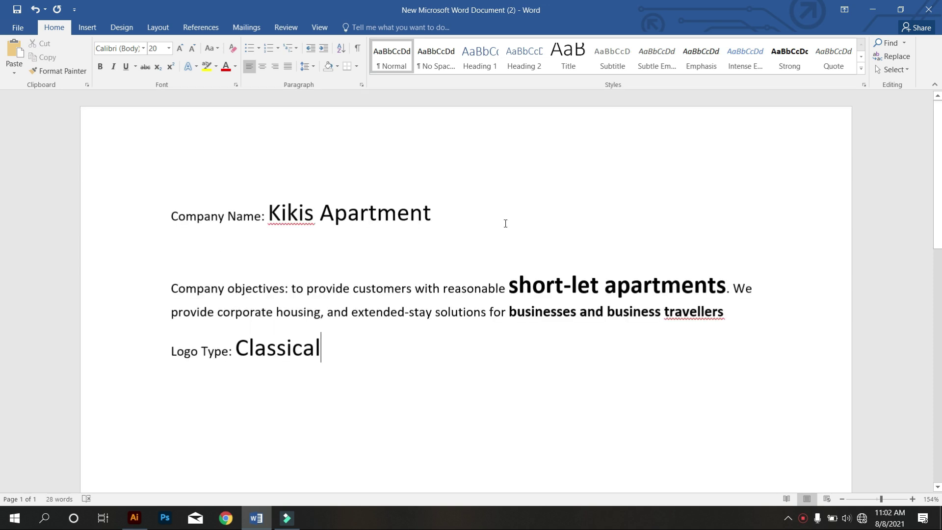
Step: Switch to Illustrator, draw a tall vertical line and duplicate it a short distance to its left
click(134, 517)
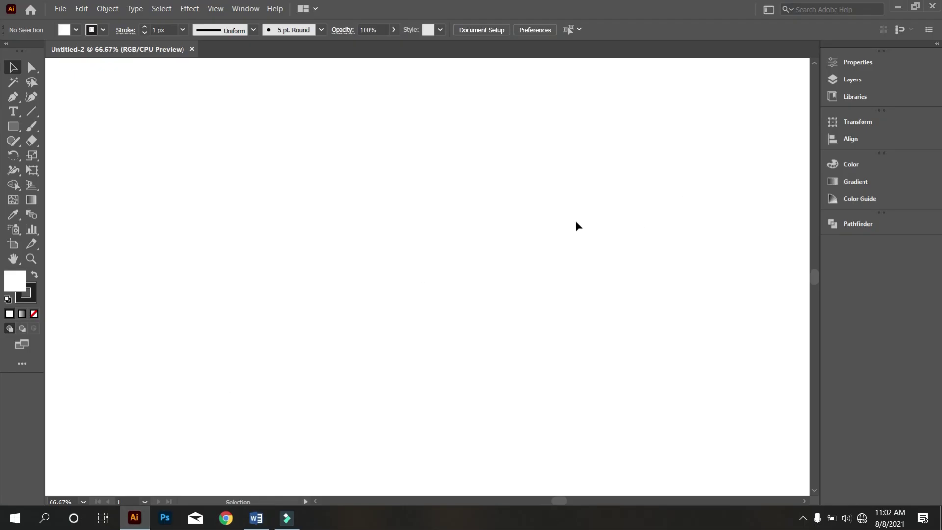
click(31, 117)
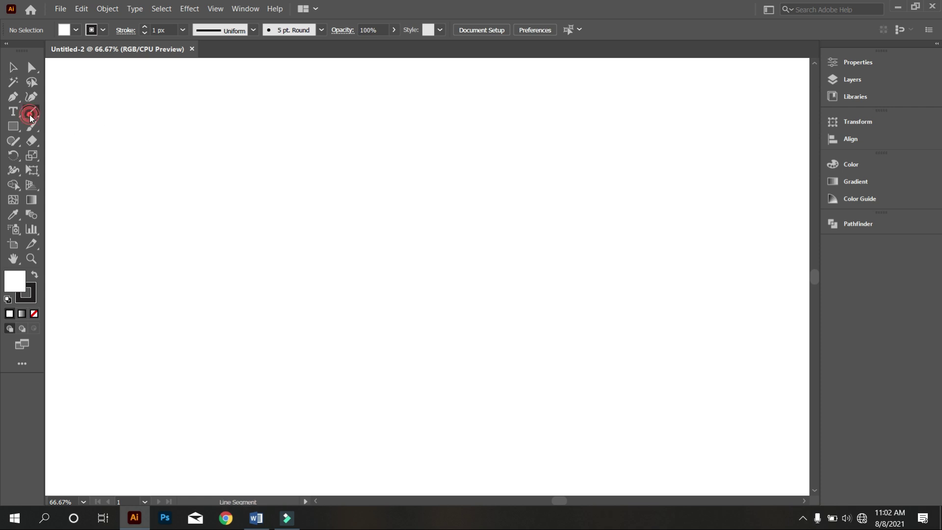
drag(428, 165, 378, 448)
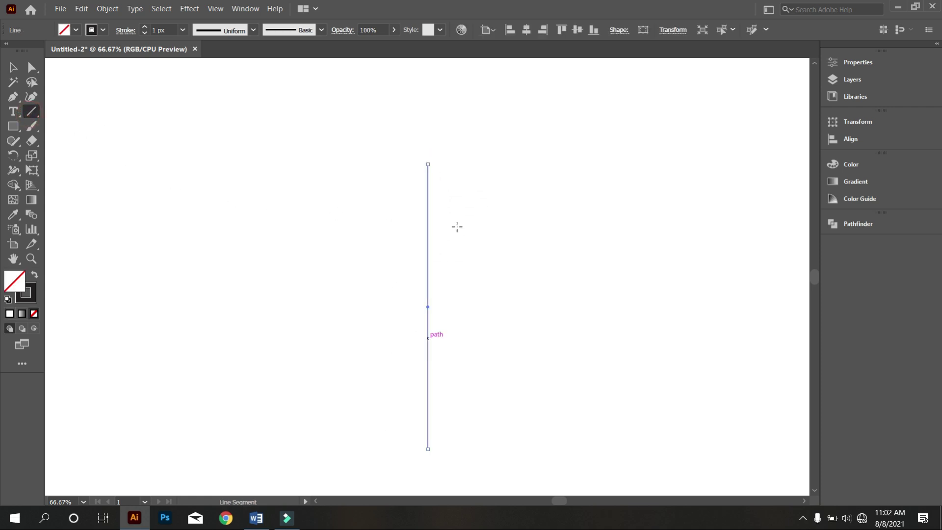
click(14, 67)
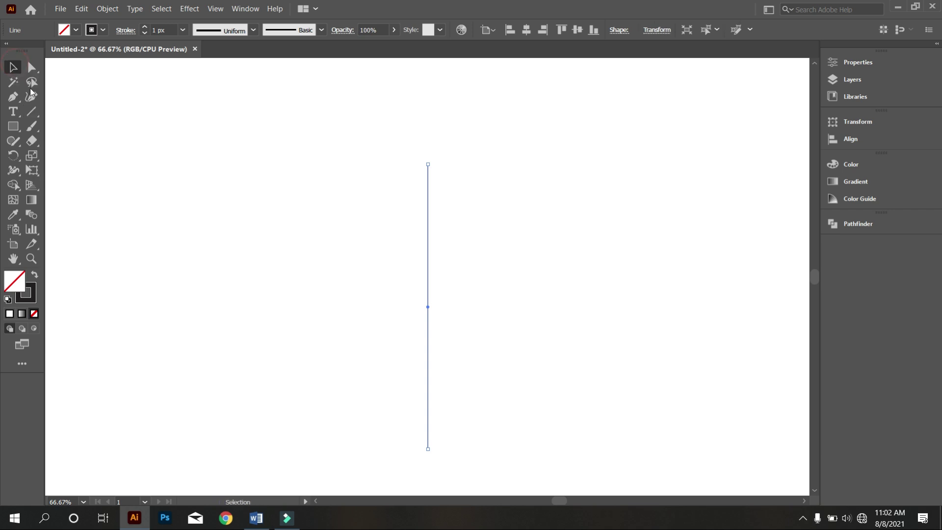
click(296, 167)
drag(406, 204, 375, 281)
click(400, 257)
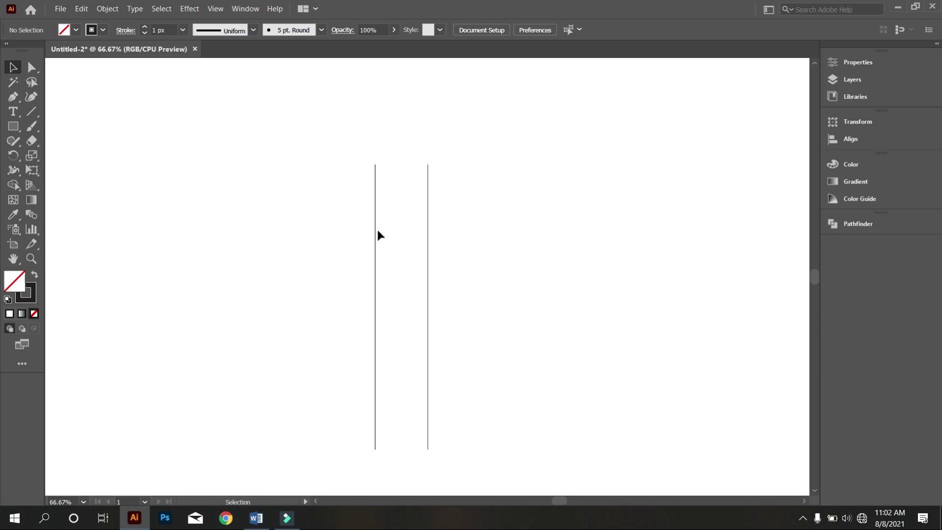
Step: Draw a wide horizontal line above the two verticals and rotate it about 5° clockwise
click(32, 112)
drag(244, 140, 531, 158)
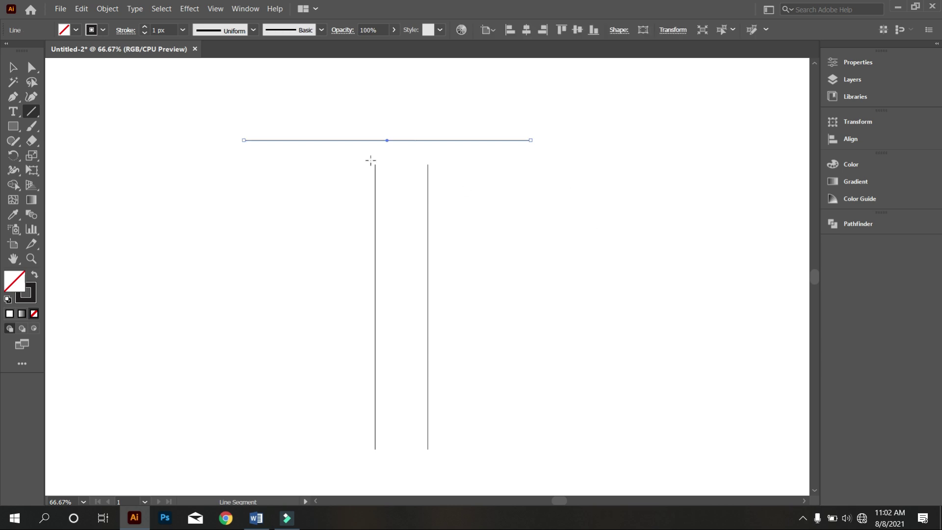
click(13, 67)
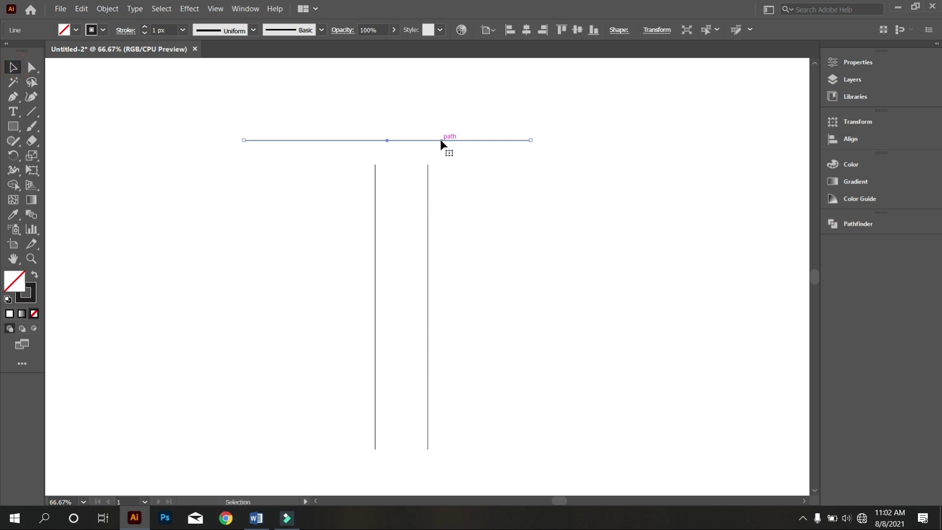
click(663, 31)
click(572, 82)
key(Down)
key(Down)
key(Down)
key(Down)
key(Down)
click(575, 166)
Step: Place the slanted line across the verticals' upper ends, duplicate it just below and repeat the copy down to near their lower ends
drag(431, 144, 419, 182)
alt+scroll(393, 198, up, 1)
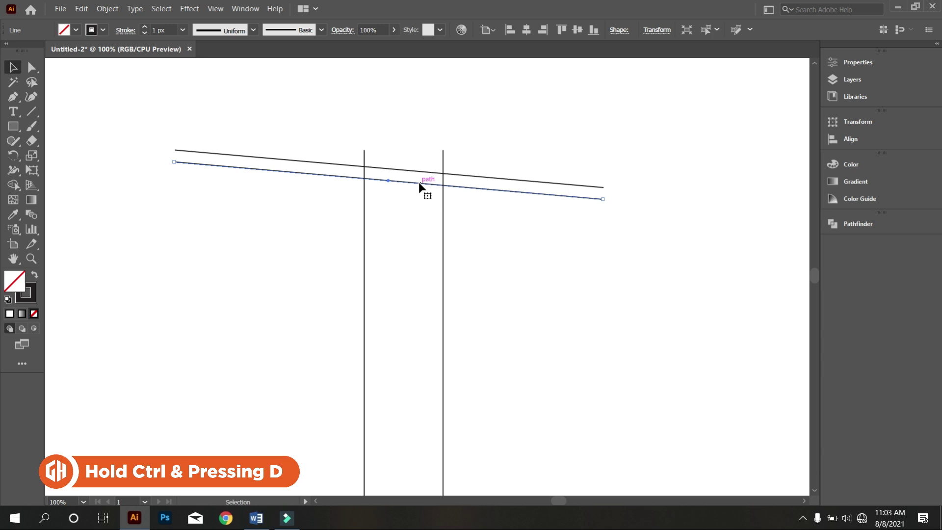
key(ctrl+d)
key(ctrl+d)
key(ctrl+d)
key(ctrl+d)
key(ctrl+d)
key(ctrl+d)
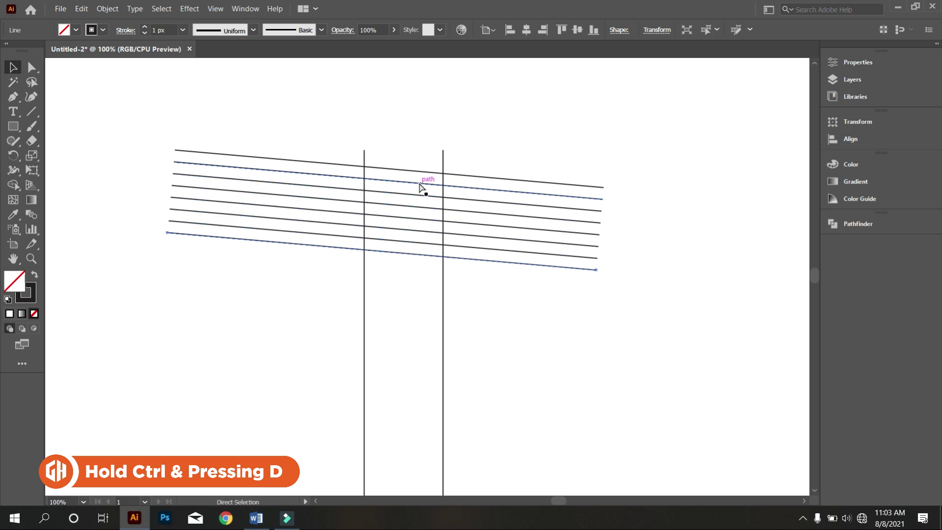
key(ctrl+d)
key(ctrl+d)
key(ctrl+d)
key(ctrl+d)
key(ctrl+d)
key(ctrl+d)
key(ctrl+d)
key(ctrl+d)
key(ctrl+d)
key(ctrl+d)
key(ctrl+d)
key(ctrl+d)
key(ctrl+d)
key(ctrl+d)
key(ctrl+d)
key(ctrl+d)
key(ctrl+d)
key(ctrl+d)
key(ctrl+d)
key(ctrl+d)
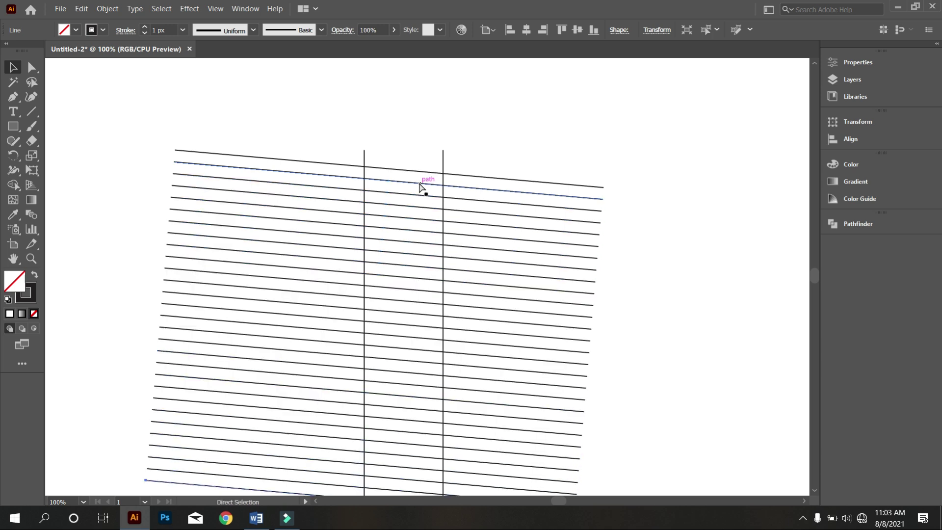
alt+scroll(420, 186, down, 1)
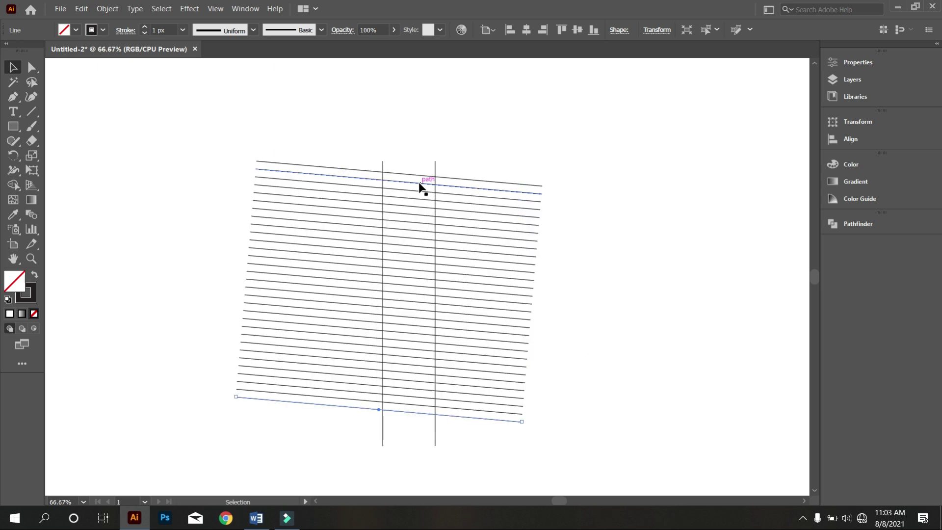
key(ctrl+d)
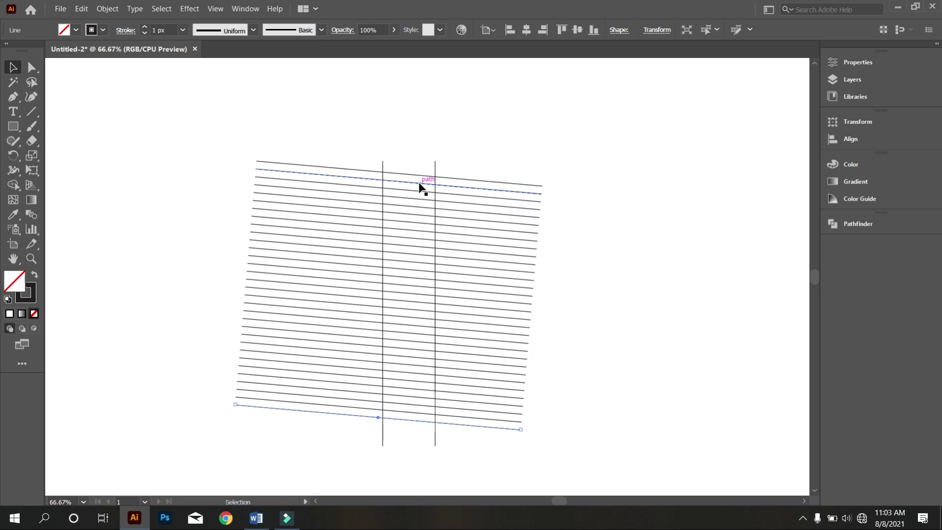
Step: Trim away the slanted line parts outside the two verticals and the vertical stubs above the top slant using the Shape Builder
drag(358, 142, 558, 417)
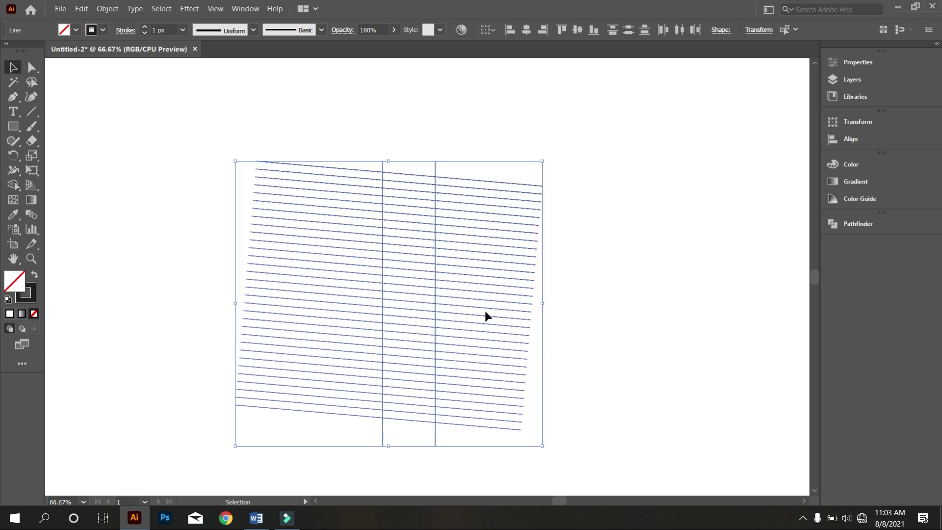
key(shift+m)
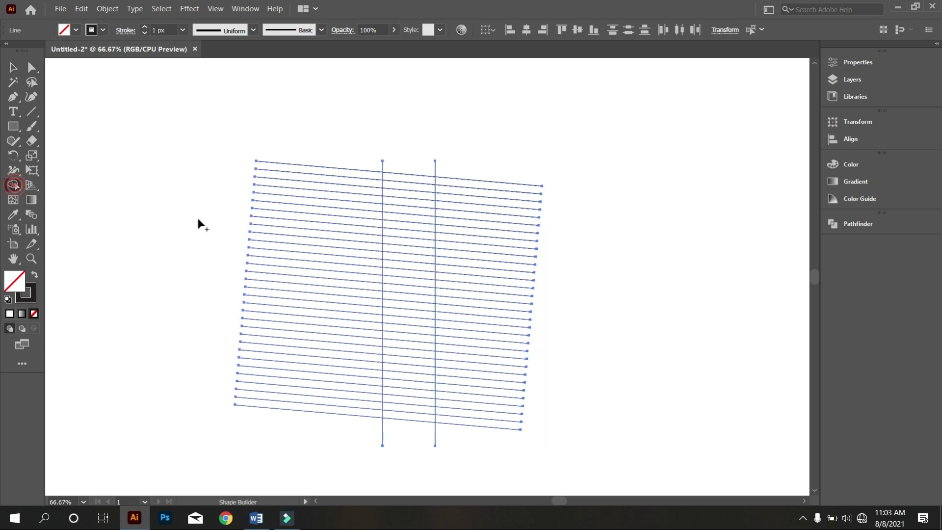
mouse_move(311, 162)
mouse_down()
mouse_move(311, 283)
mouse_move(331, 432)
mouse_up()
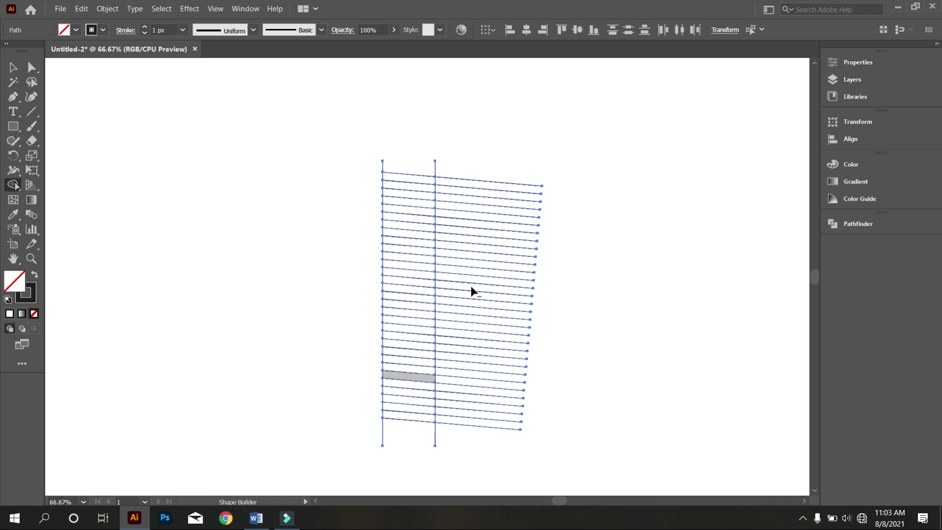
drag(472, 167, 501, 473)
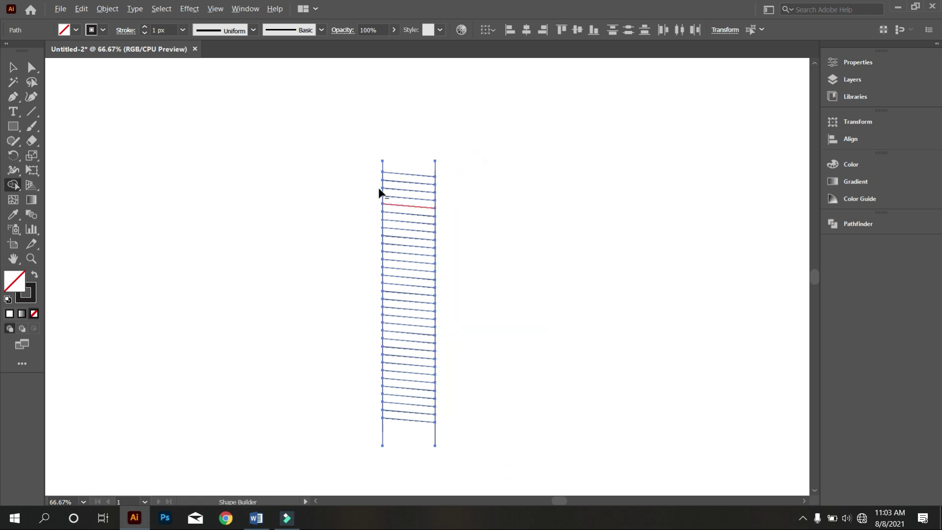
drag(381, 167, 483, 162)
click(13, 68)
click(157, 90)
click(373, 147)
scroll(451, 202, down, 1)
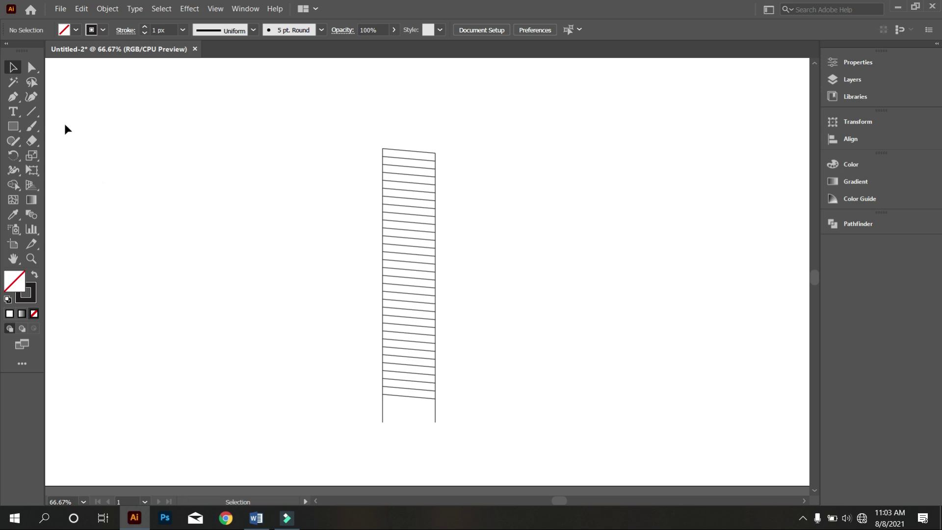
Step: Draw another vertical line to the left of the tower and duplicate it closely beside itself to the left
click(32, 114)
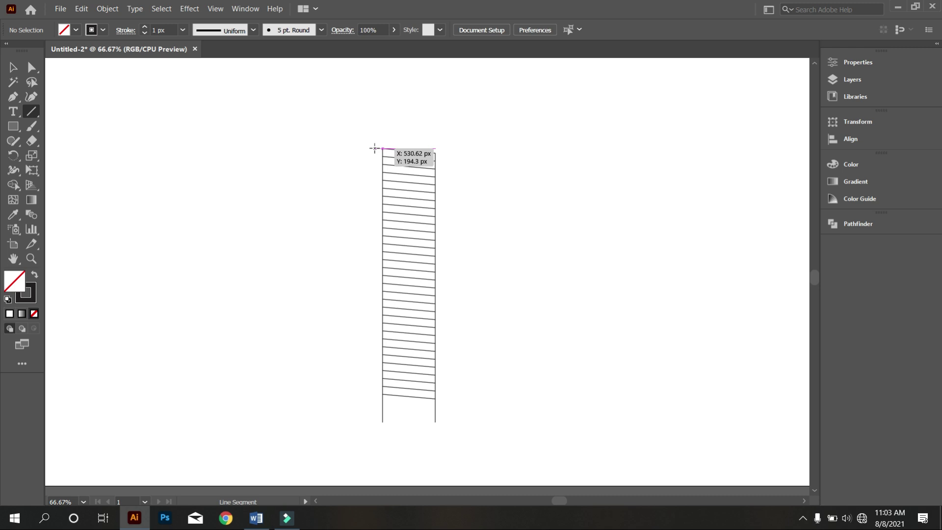
drag(286, 147, 258, 414)
click(13, 67)
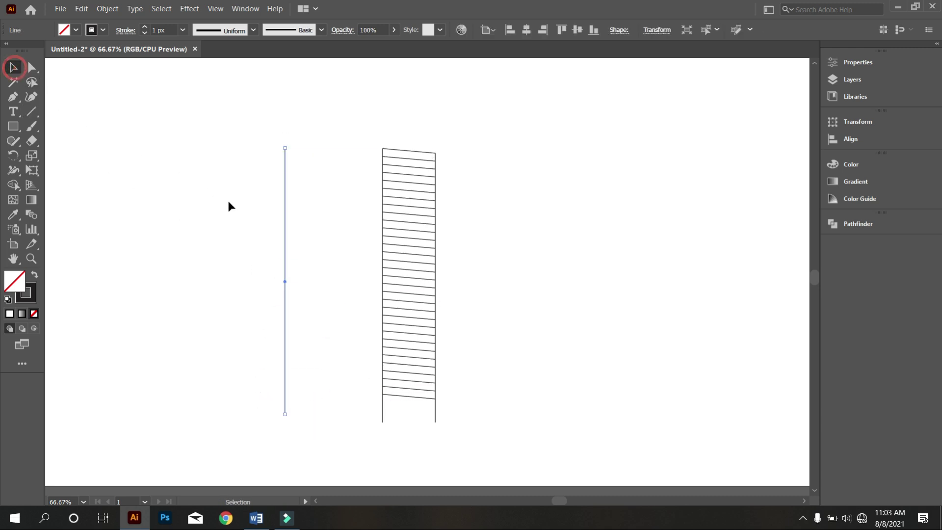
drag(285, 228, 267, 231)
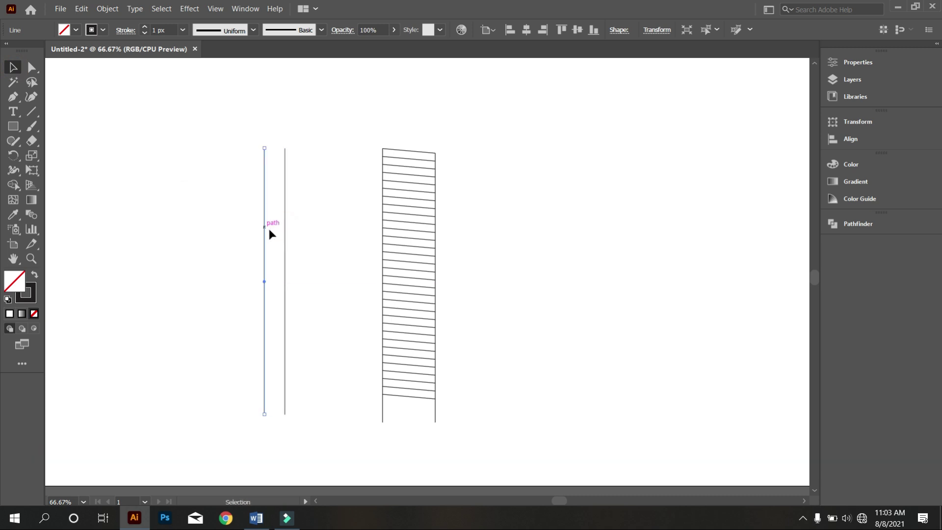
click(312, 240)
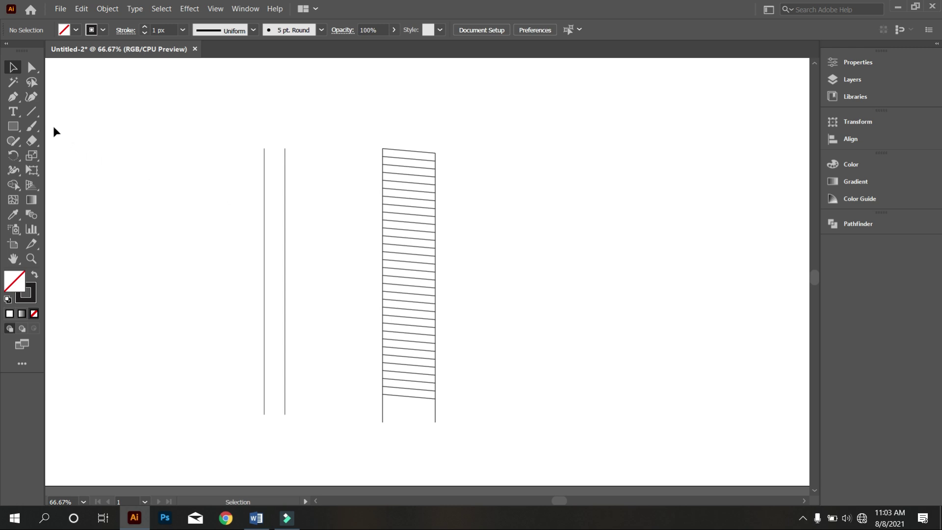
Step: Draw a short horizontal line and move it across the upper part of the new narrow pair of verticals
click(31, 112)
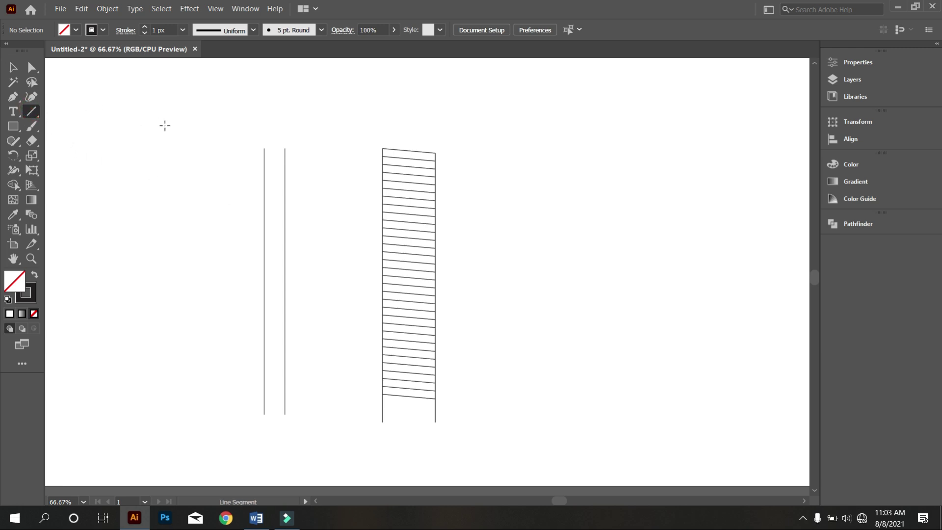
drag(141, 116, 270, 115)
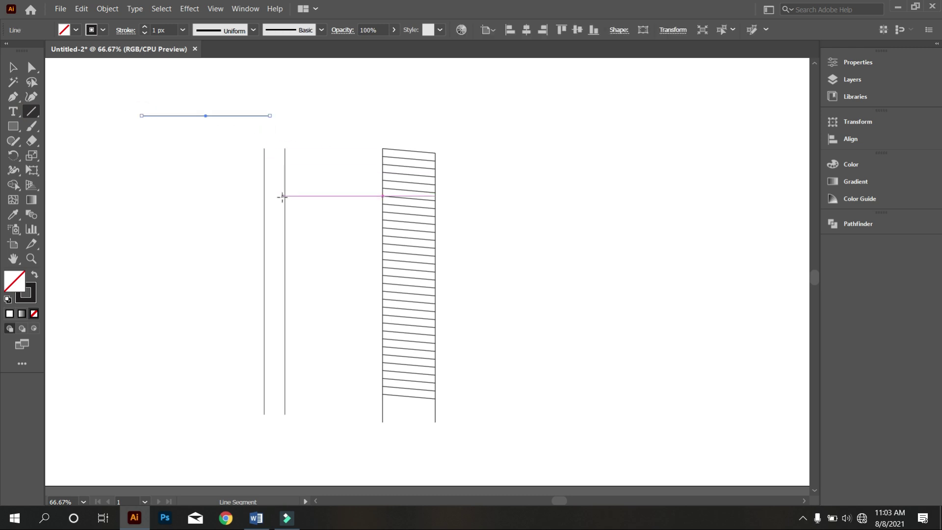
key(v)
click(155, 139)
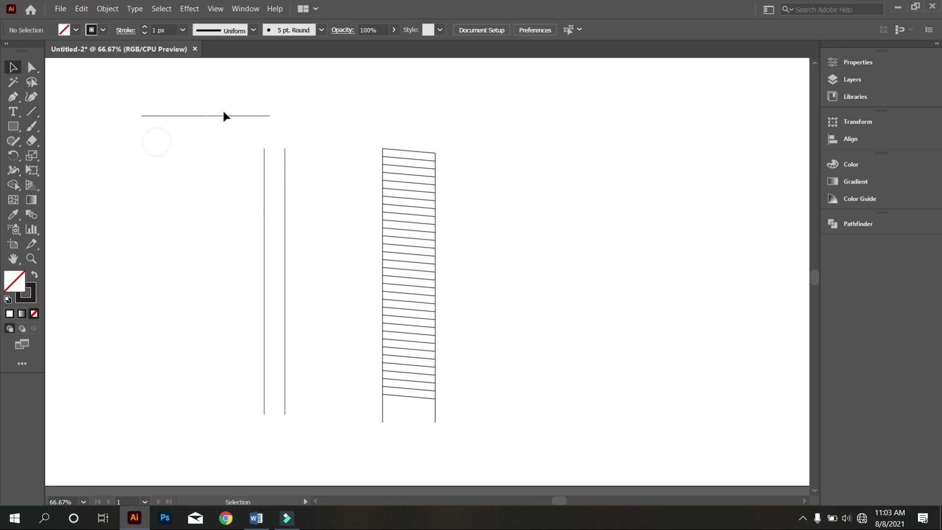
drag(228, 117, 292, 162)
click(311, 210)
Step: Rotate the horizontal line crossing the narrow pair of verticals to 20°
scroll(288, 191, up, 2)
drag(315, 128, 373, 262)
click(657, 30)
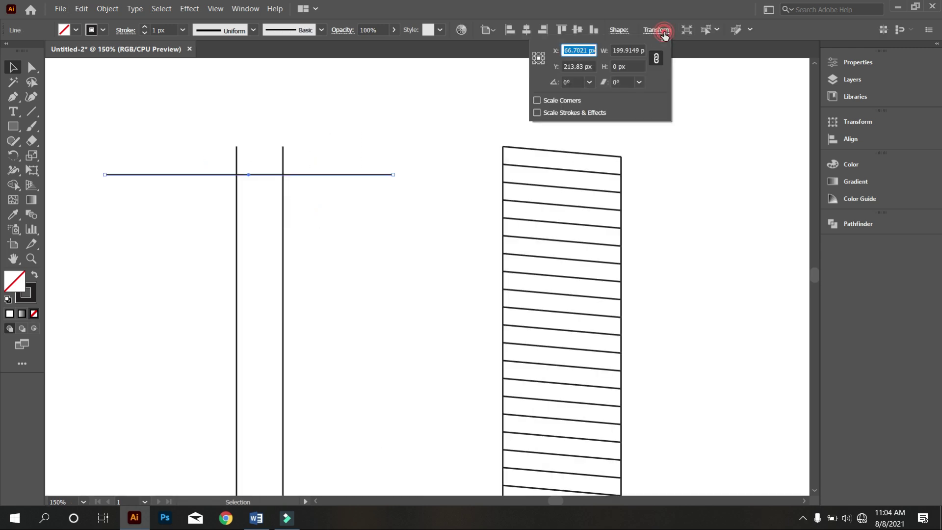
click(583, 82)
key(Up)
key(Up)
key(Up)
key(Up)
key(Up)
key(Up)
key(Up)
key(Up)
key(Up)
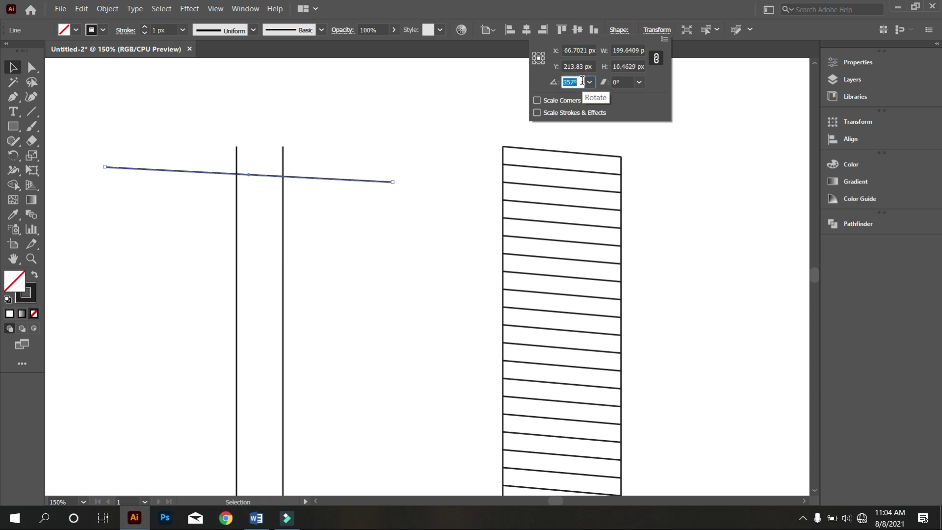
key(Up)
key(Up)
key(Up)
key(Up)
key(Up)
key(Up)
key(Up)
key(Up)
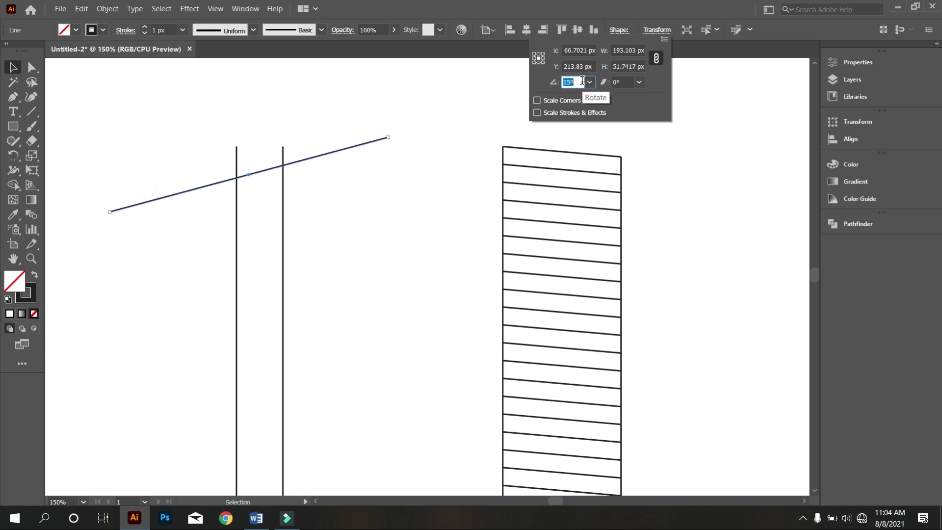
key(Up)
key(Up)
key(Up)
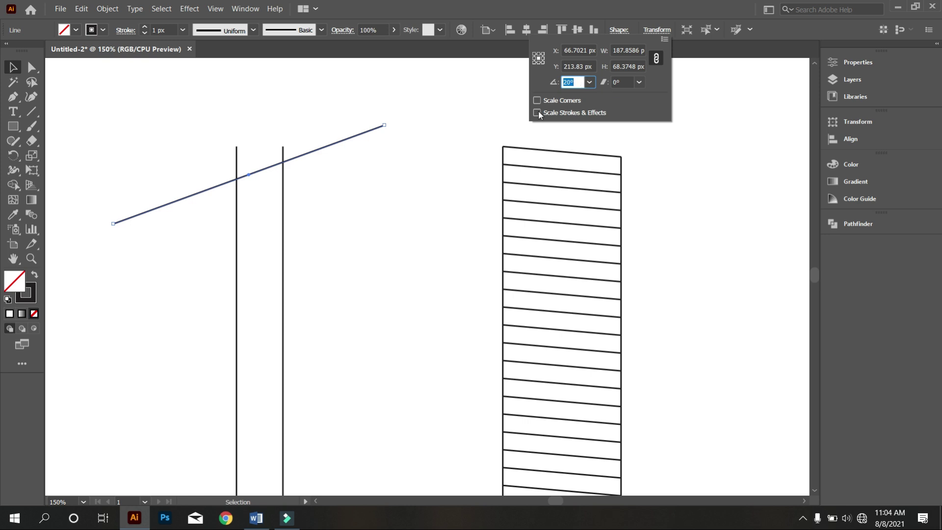
scroll(354, 213, down, 1)
click(356, 212)
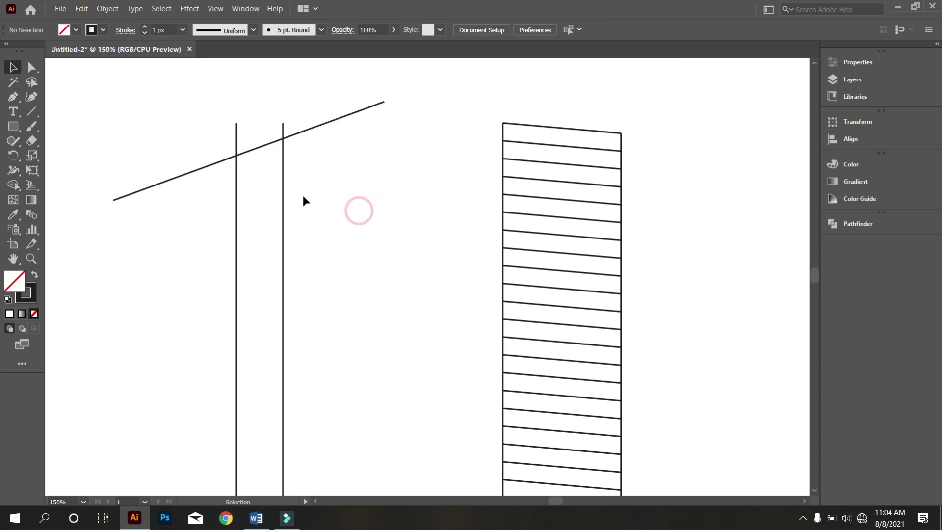
Step: Duplicate the 20° slanted line slightly below itself and repeat the copy down to the lower ends of the narrow verticals
scroll(302, 193, down, 1)
click(272, 166)
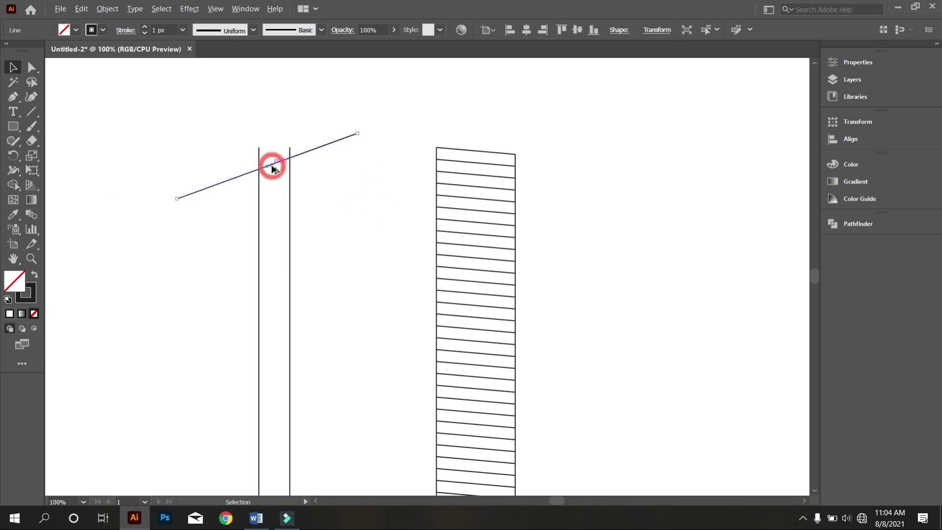
drag(272, 166, 274, 180)
key(ctrl+d)
key(ctrl+d)
key(ctrl+d)
key(ctrl+d)
key(ctrl+d)
key(ctrl+d)
key(ctrl+d)
key(ctrl+d)
key(ctrl+d)
key(ctrl+d)
key(ctrl+d)
key(ctrl+d)
key(ctrl+d)
key(ctrl+d)
key(ctrl+d)
key(ctrl+d)
key(ctrl+d)
key(ctrl+d)
key(ctrl+d)
key(ctrl+d)
key(ctrl+d)
key(ctrl+d)
key(ctrl+d)
key(ctrl+d)
key(ctrl+d)
key(ctrl+d)
key(ctrl+d)
key(ctrl+d)
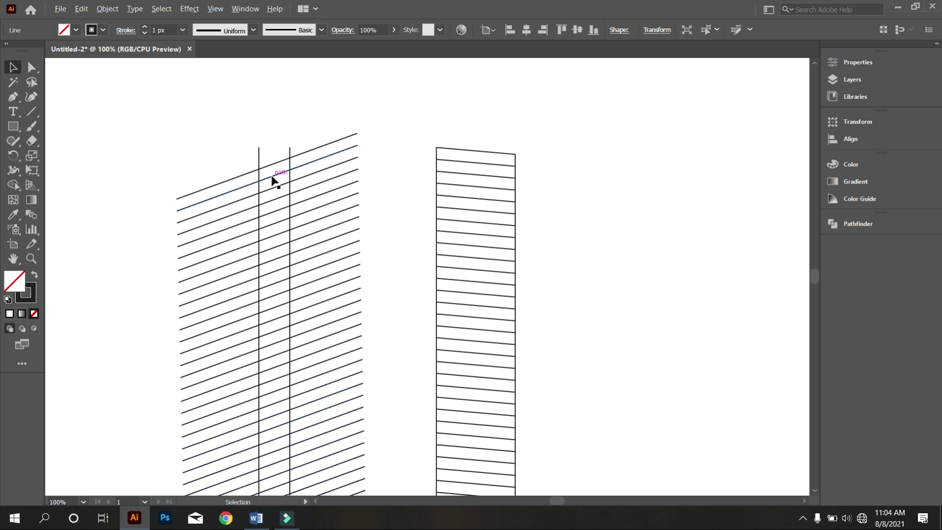
scroll(273, 180, down, 4)
scroll(230, 169, up, 2)
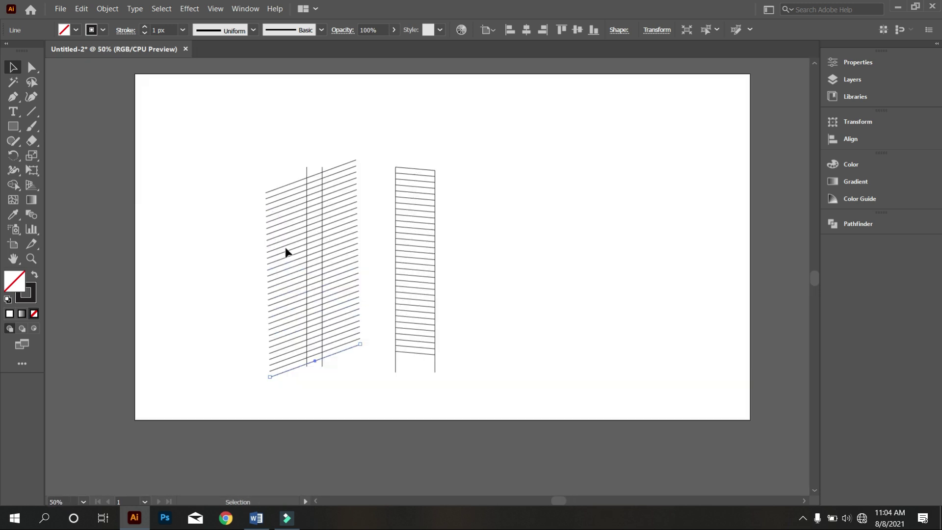
click(235, 197)
Step: Trim away the slanted line ends extending past both sides of the narrow pair of verticals with the Shape Builder tool
scroll(261, 179, up, 1)
drag(270, 150, 379, 440)
click(14, 185)
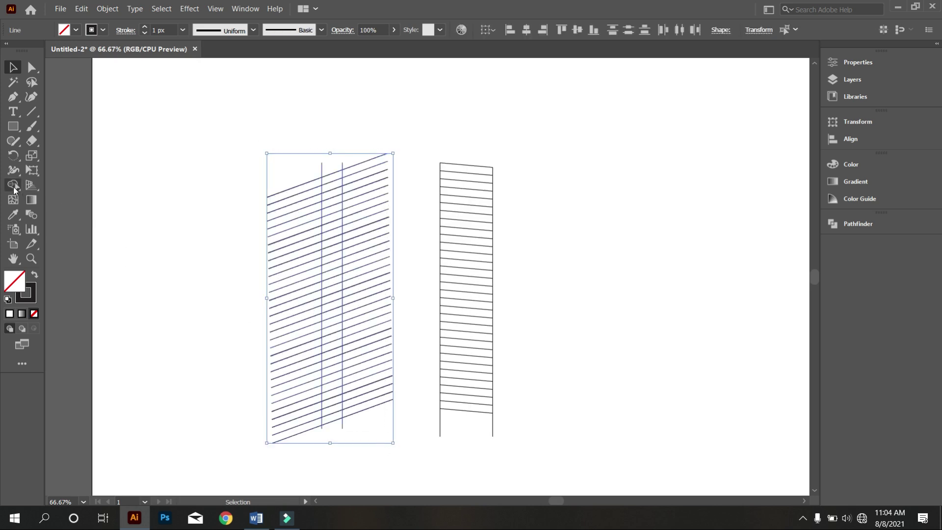
mouse_move(352, 144)
mouse_down()
mouse_move(381, 378)
mouse_move(353, 460)
mouse_up()
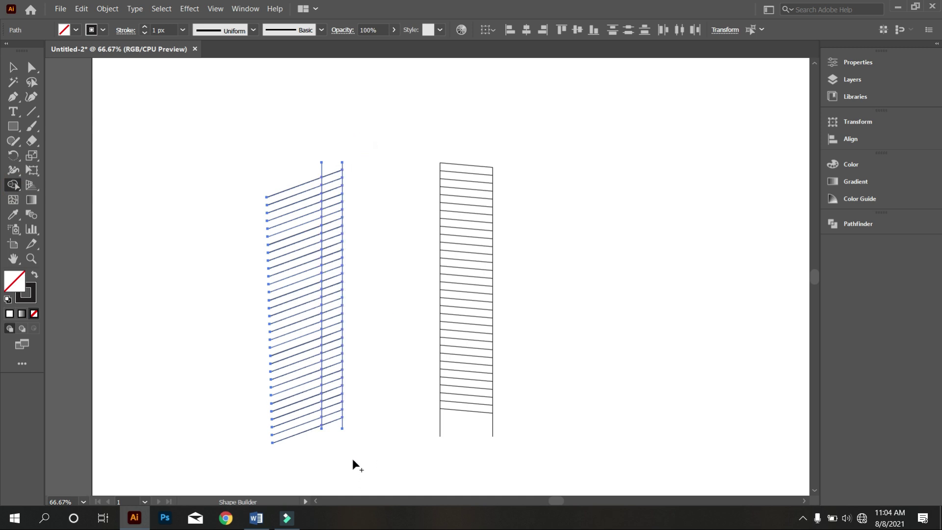
drag(289, 169, 290, 442)
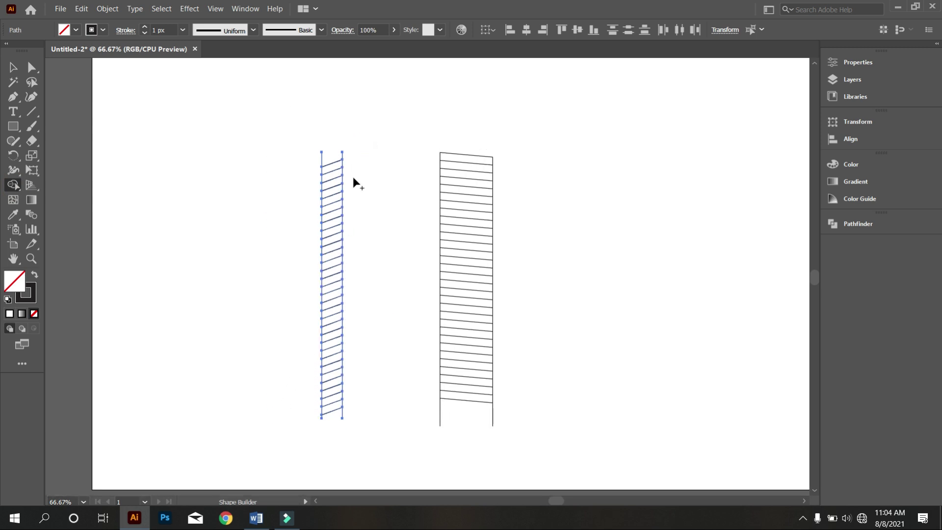
Step: Remove the vertical stubs above the uppermost slanted line of the narrow tower face with the Shape Builder tool
scroll(352, 177, up, 3)
drag(237, 156, 375, 156)
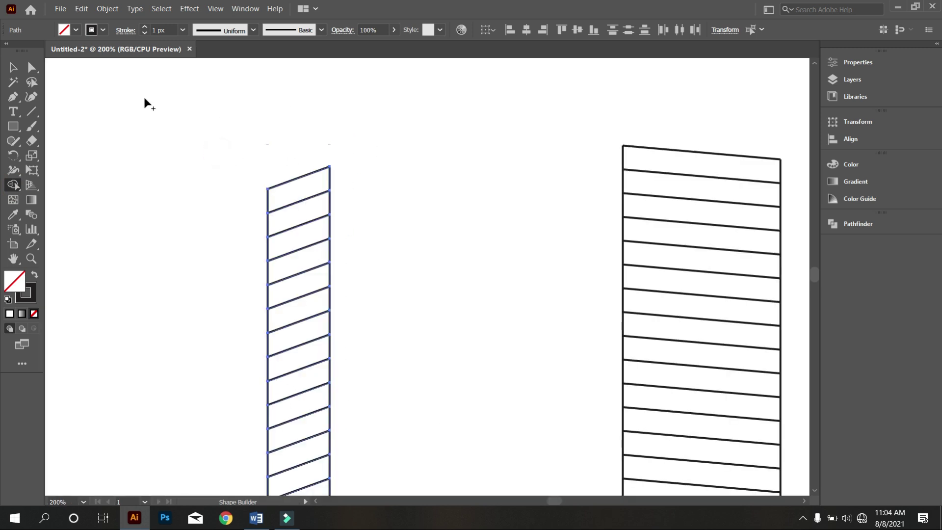
click(14, 67)
click(146, 107)
scroll(273, 203, down, 3)
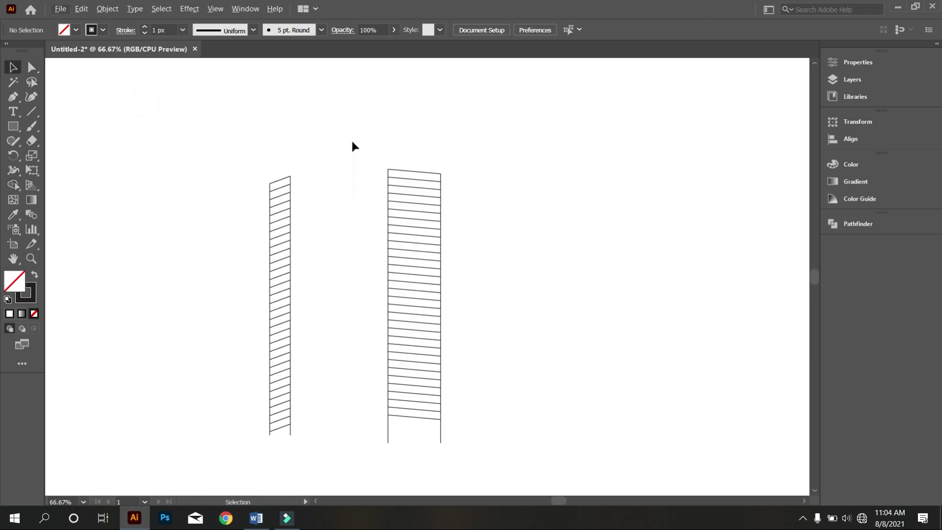
Step: Group all the lines of the narrow tower face
drag(246, 147, 335, 453)
right_click(301, 129)
click(348, 191)
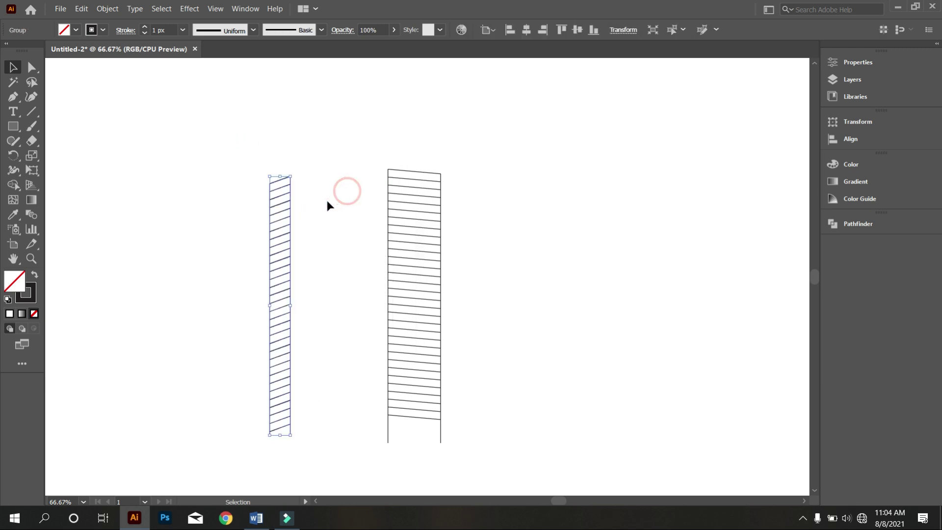
Step: Move the narrow face against the left side of the wide face, level at their upper ends, leaving only a thin gap
drag(290, 220, 380, 214)
click(532, 218)
scroll(391, 260, up, 2)
scroll(368, 192, down, 2)
click(368, 192)
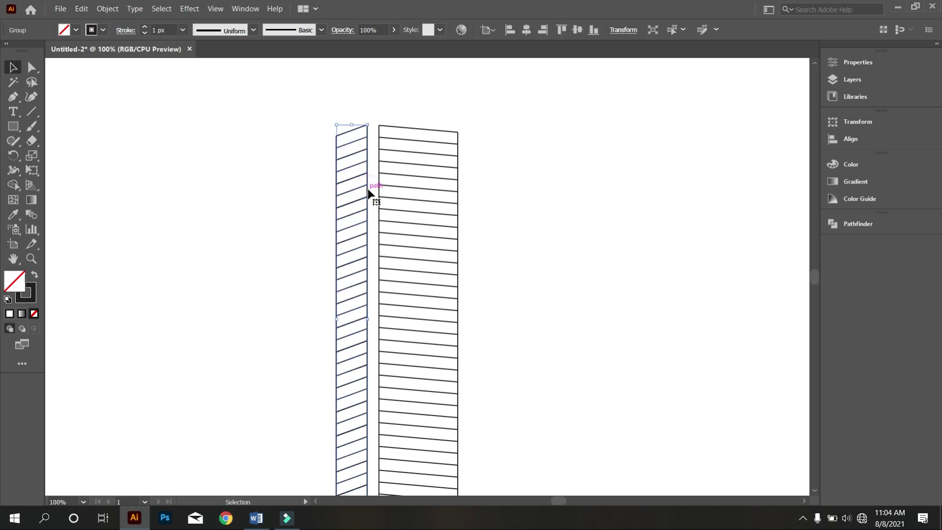
key(Right)
key(Right)
key(shift+Right)
key(Right)
key(Right)
key(Right)
key(Right)
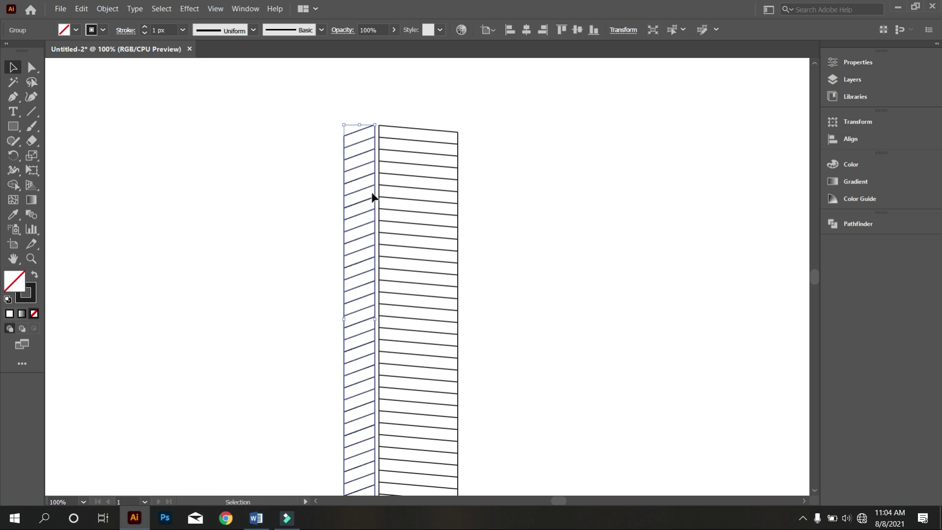
Step: Scale both tower faces down together and reposition them near the middle of the artboard
click(569, 275)
scroll(461, 260, down, 1)
mouse_move(434, 144)
mouse_down()
mouse_move(471, 358)
mouse_move(498, 411)
mouse_move(492, 465)
mouse_up()
click(523, 206)
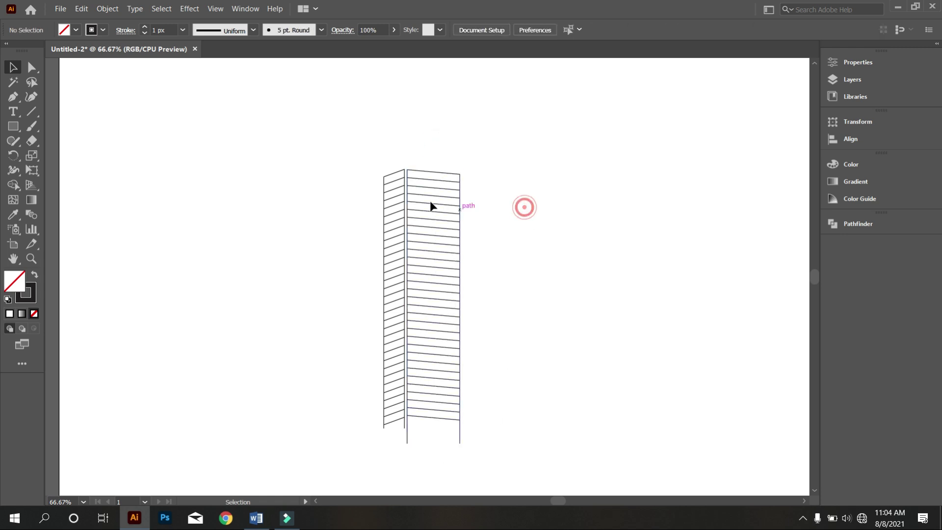
scroll(528, 303, up, 5)
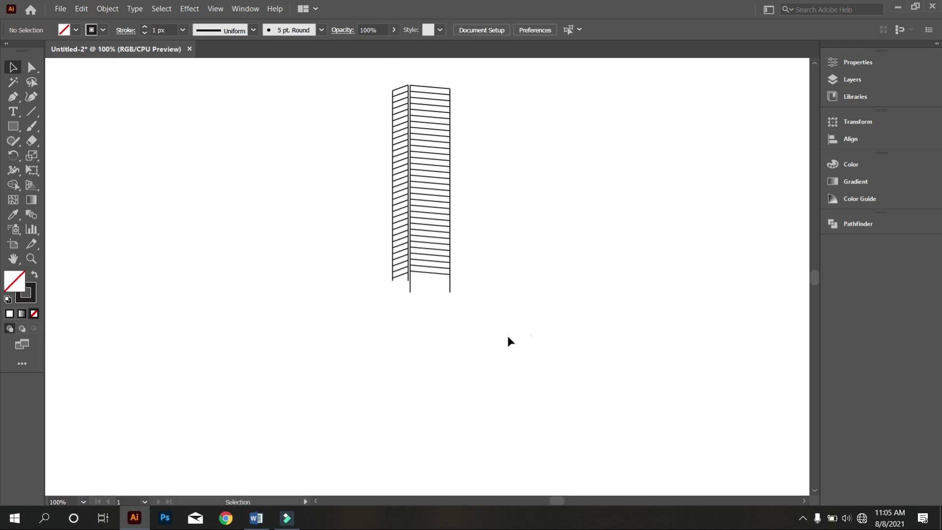
drag(530, 336, 338, 80)
drag(450, 293, 491, 348)
click(555, 283)
scroll(542, 274, up, 1)
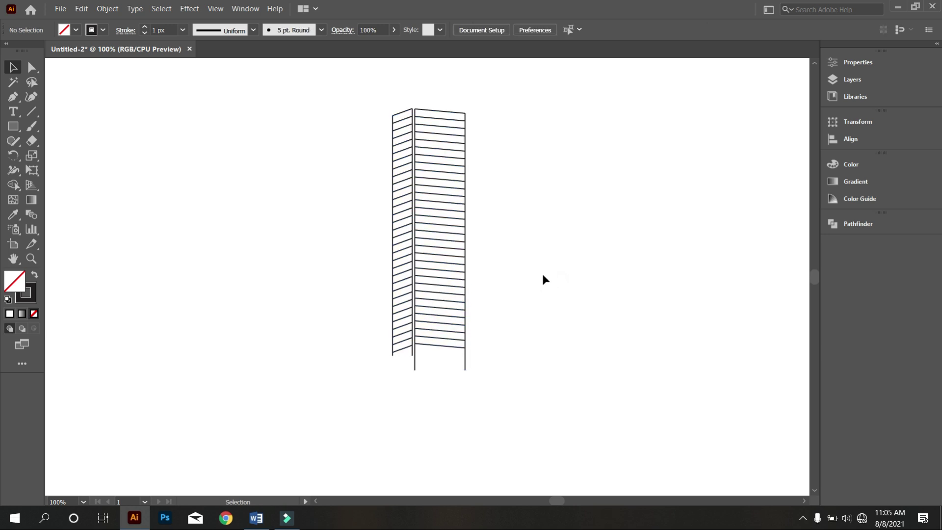
Step: Group the narrow and wide faces into a single tower
drag(358, 95, 541, 417)
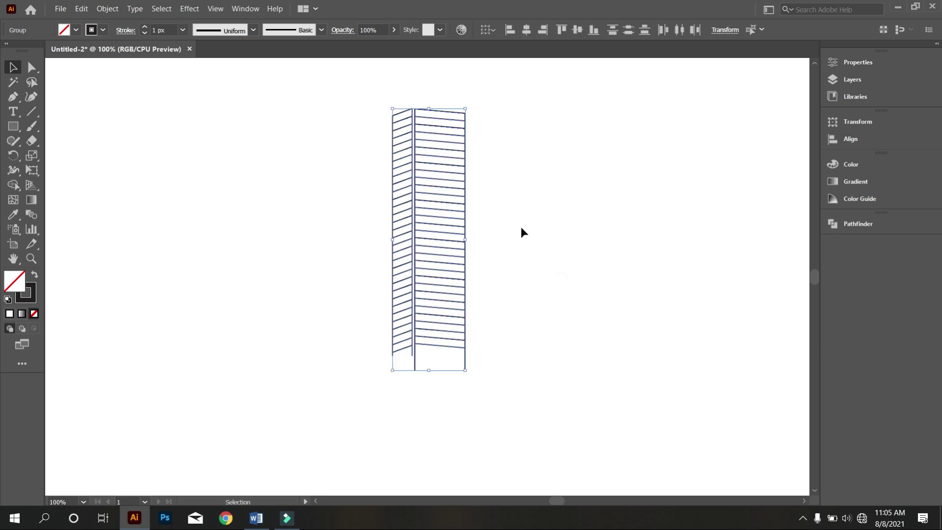
right_click(497, 192)
click(558, 272)
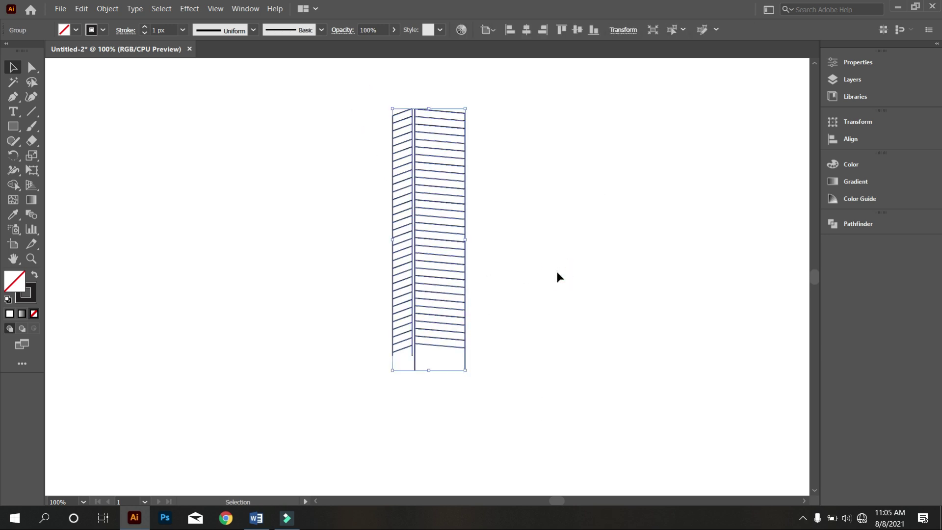
Step: Place a copy of the tower, scaled down to about three quarters, on each side of the original
drag(449, 204, 348, 241)
drag(364, 405, 346, 360)
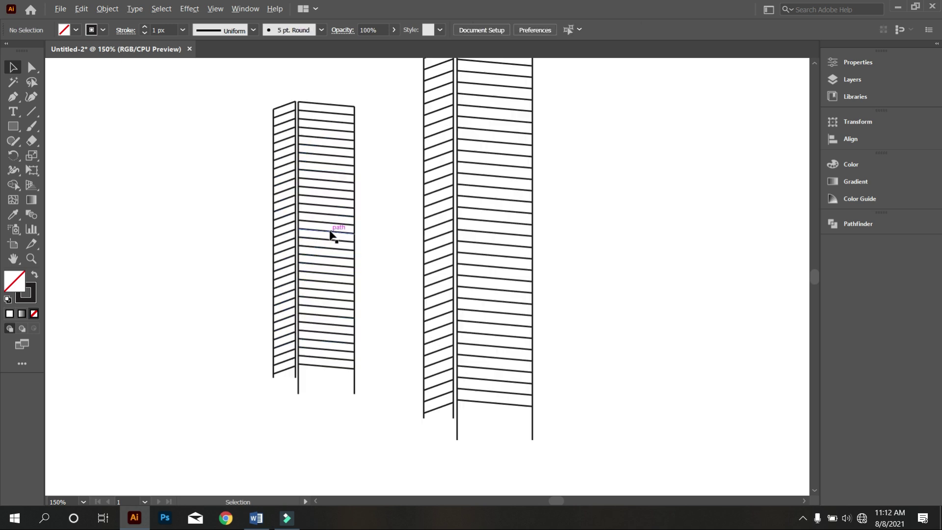
scroll(332, 235, up, 2)
drag(267, 130, 343, 300)
drag(339, 220, 662, 244)
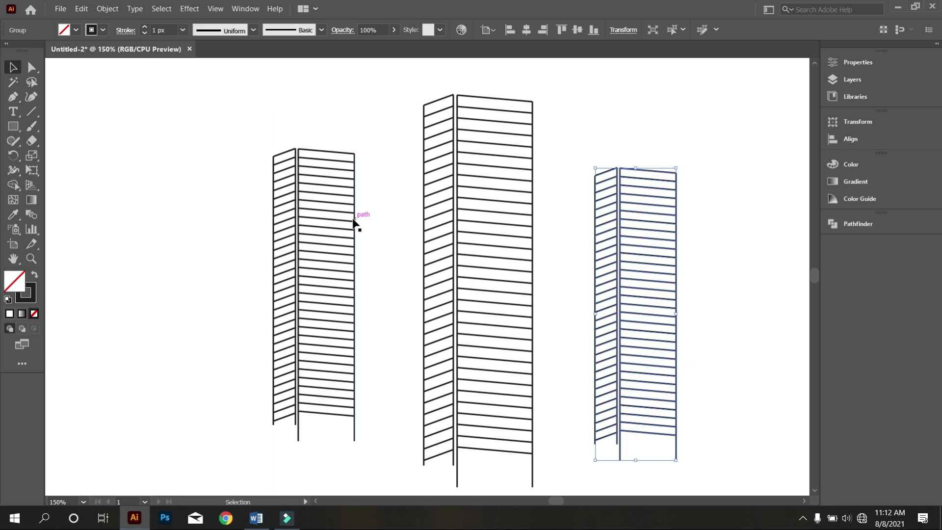
Step: Move the small left tower down and close against the tall middle tower, leaving a narrow gap
click(355, 238)
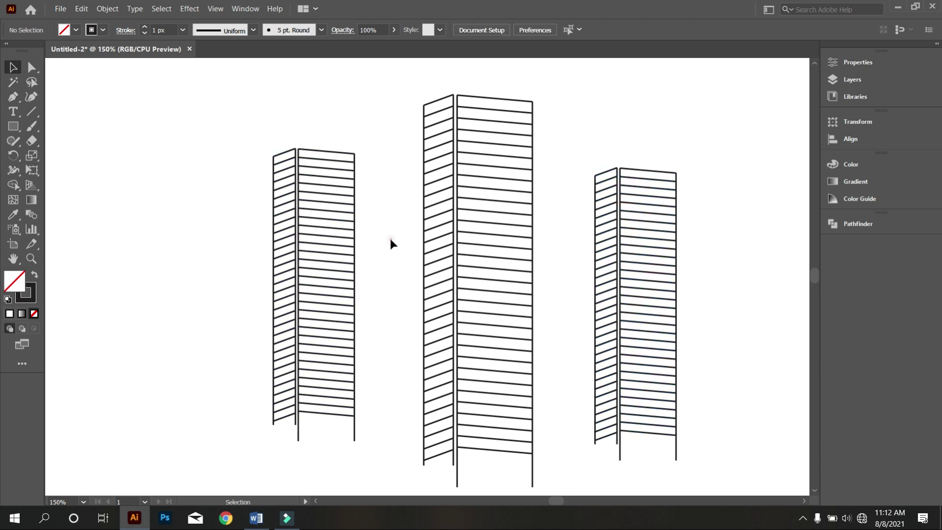
drag(356, 237, 415, 269)
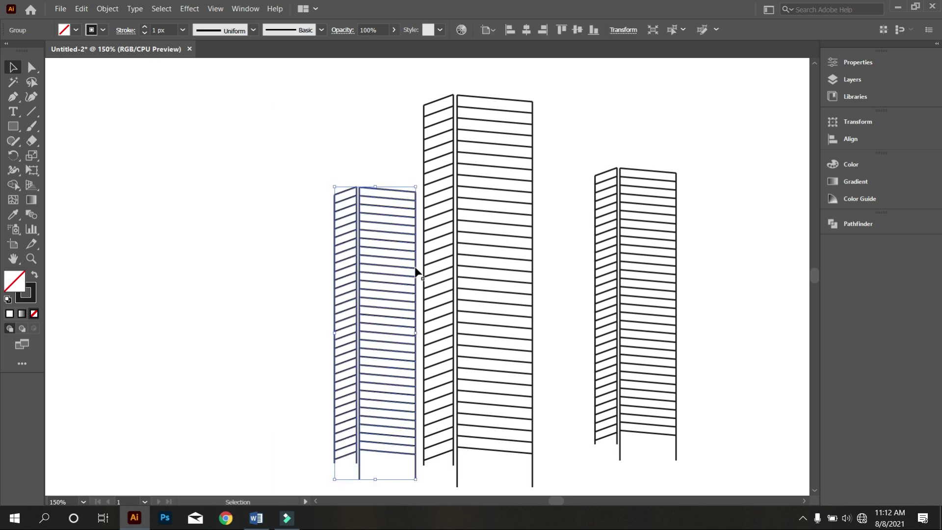
key(Right)
key(Right)
key(Right)
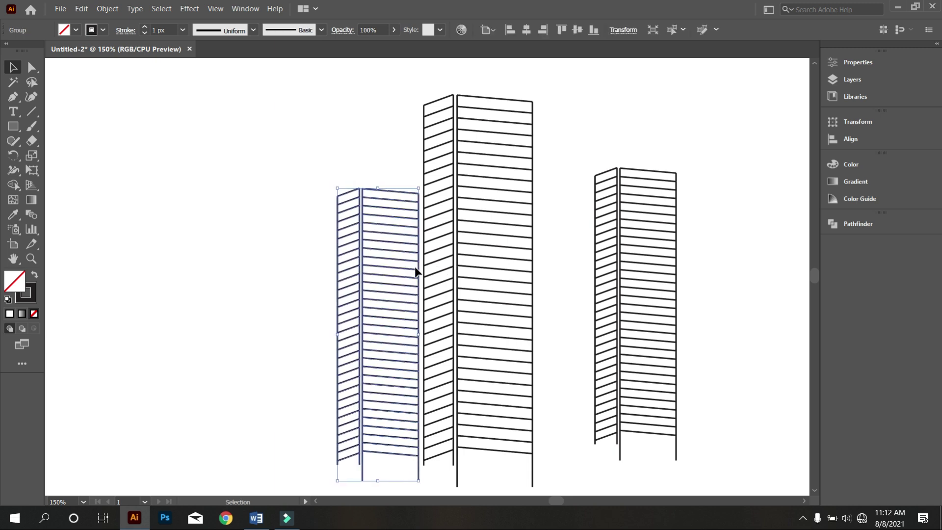
click(216, 297)
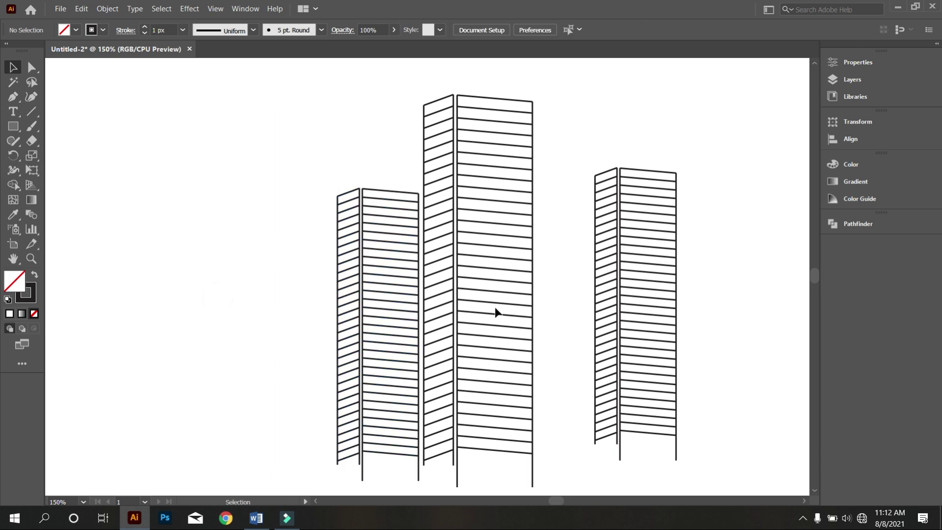
Step: Try nudging the small left tower closer to the tall middle tower
scroll(428, 288, up, 2)
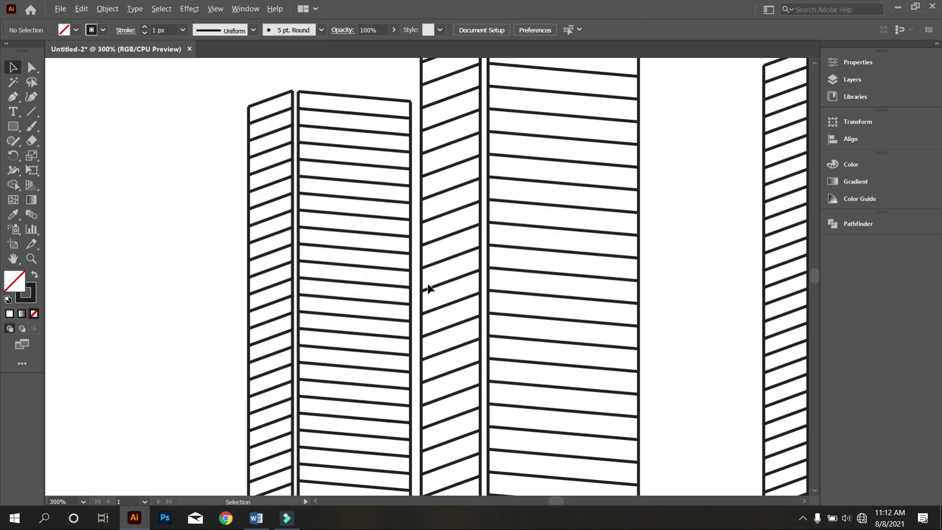
scroll(411, 280, up, 1)
click(408, 278)
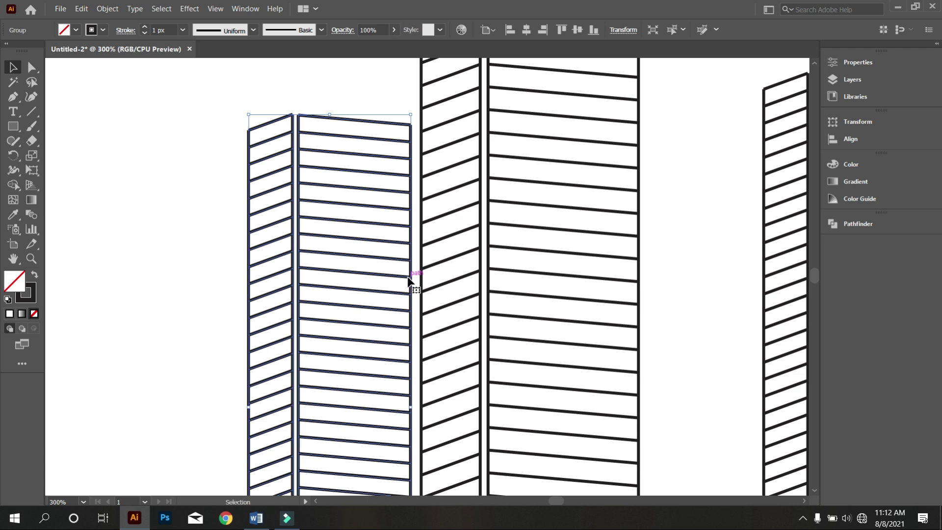
key(Right)
key(Right)
key(Right)
key(Right)
key(Left)
key(Left)
key(Left)
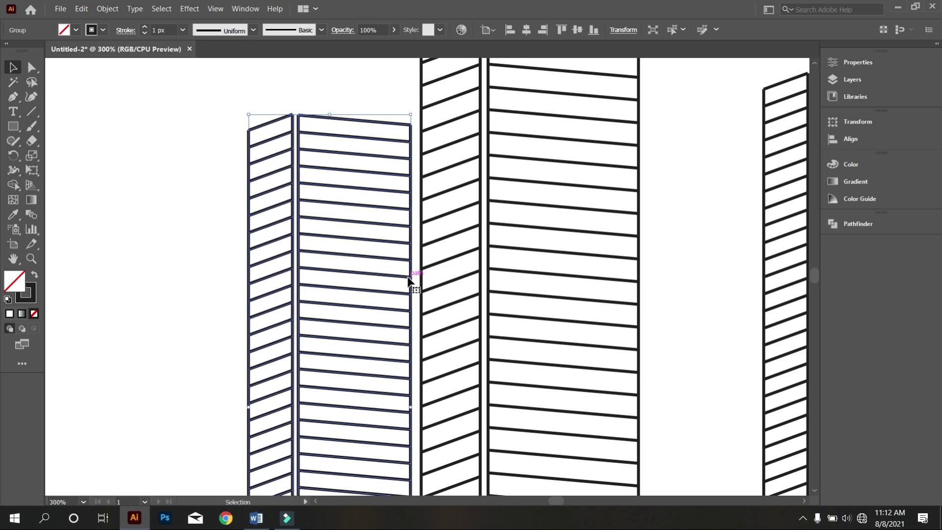
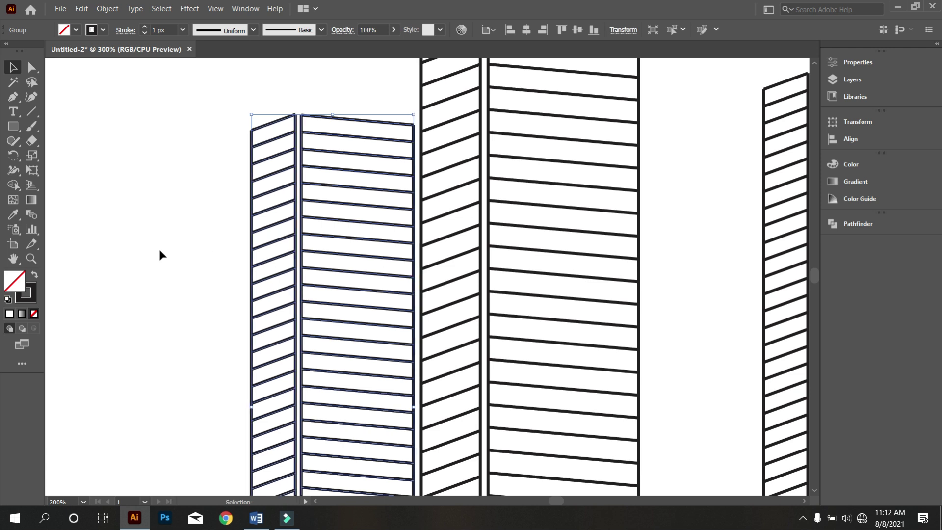
Step: Move the small right tower left until its narrow face overlaps the right edge of the tall middle tower
click(157, 250)
scroll(238, 237, down, 3)
scroll(398, 244, up, 1)
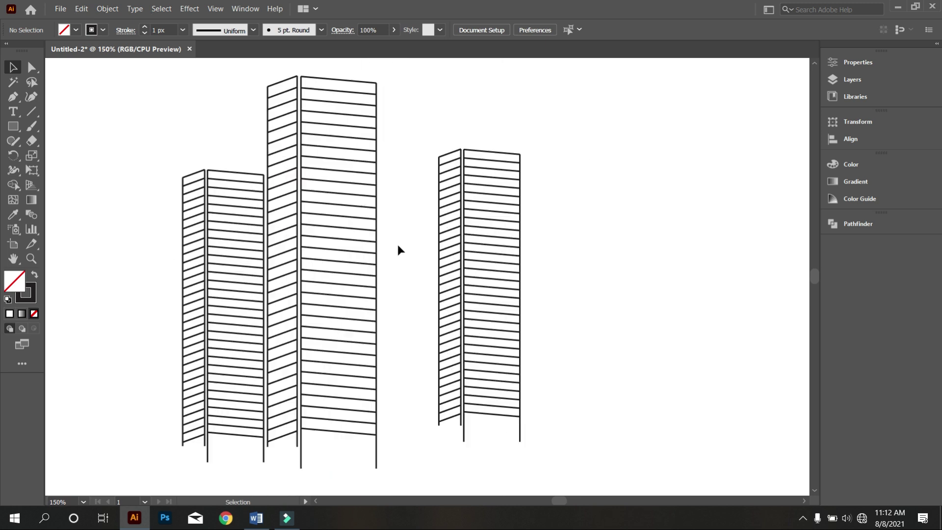
key(space)
drag(402, 246, 435, 230)
click(589, 158)
Step: Align the bottom edges of the two small towers with each other
drag(291, 141, 323, 165)
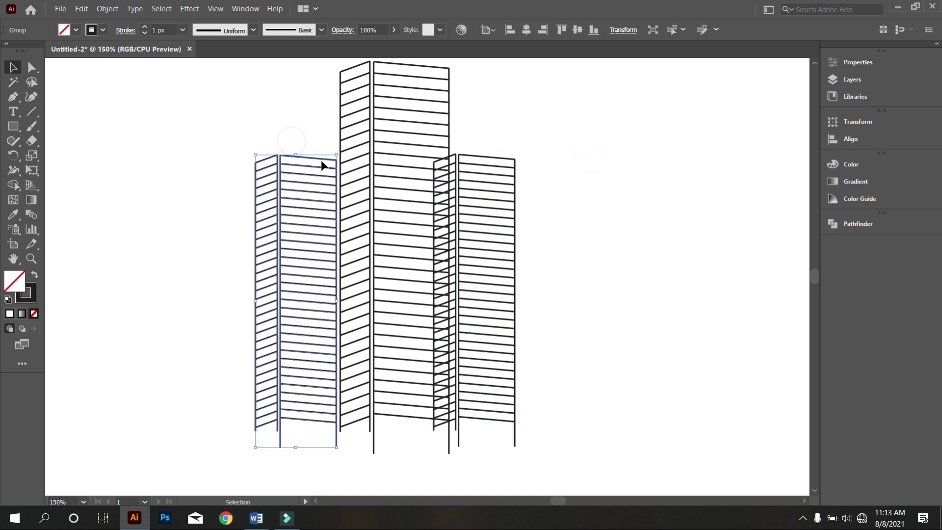
drag(493, 139, 516, 161)
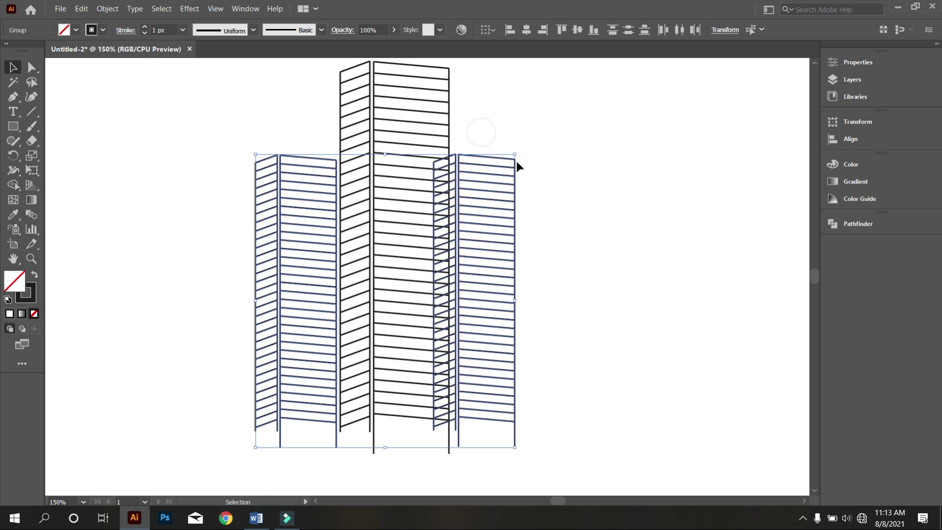
click(594, 33)
click(612, 95)
scroll(422, 196, up, 1)
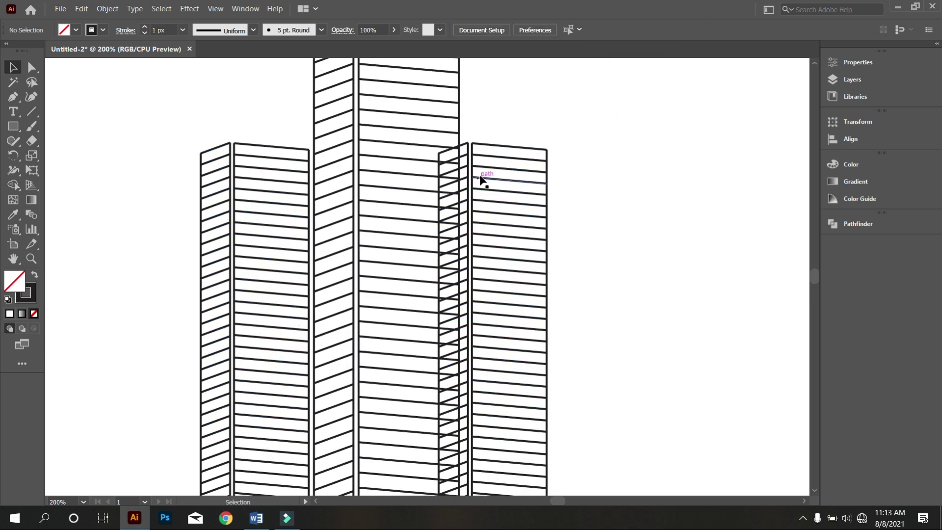
scroll(502, 180, down, 1)
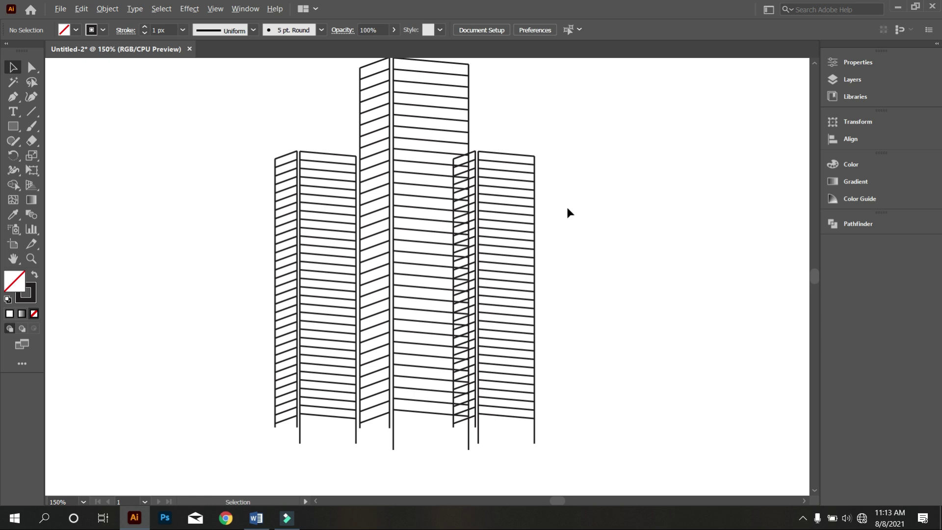
scroll(537, 210, up, 1)
scroll(536, 205, down, 2)
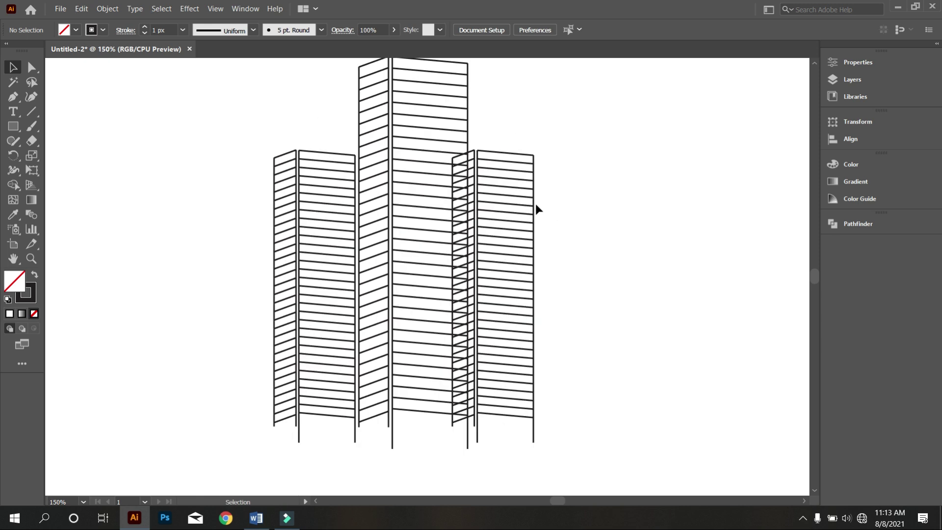
Step: With the Shape Builder on the tall and right towers, erase the tall tower's lines crossing the top of the right tower's narrow face
drag(436, 94, 608, 405)
key(shift+m)
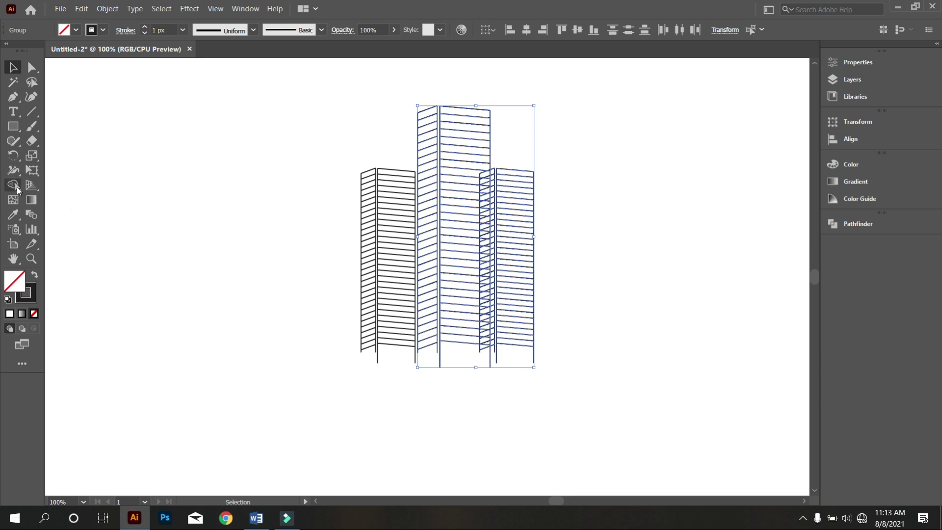
scroll(483, 198, up, 2)
scroll(492, 202, up, 2)
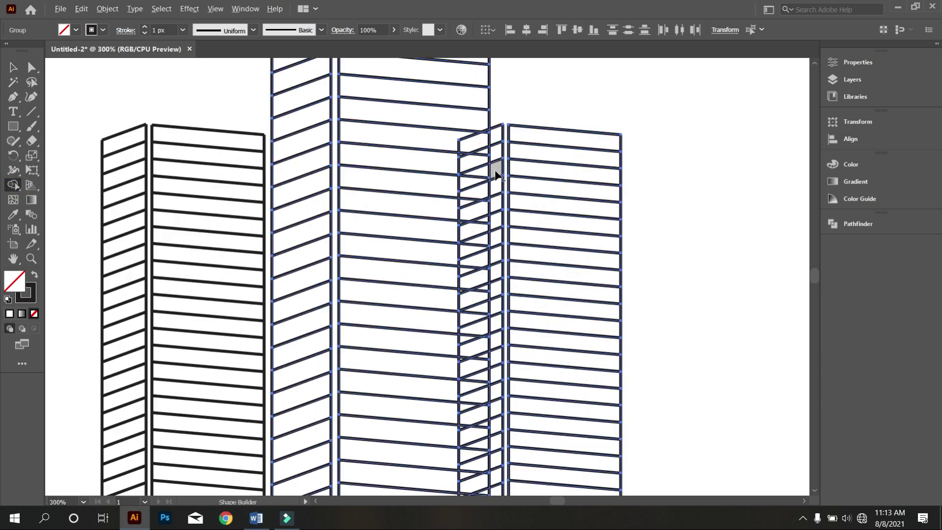
scroll(464, 154, up, 3)
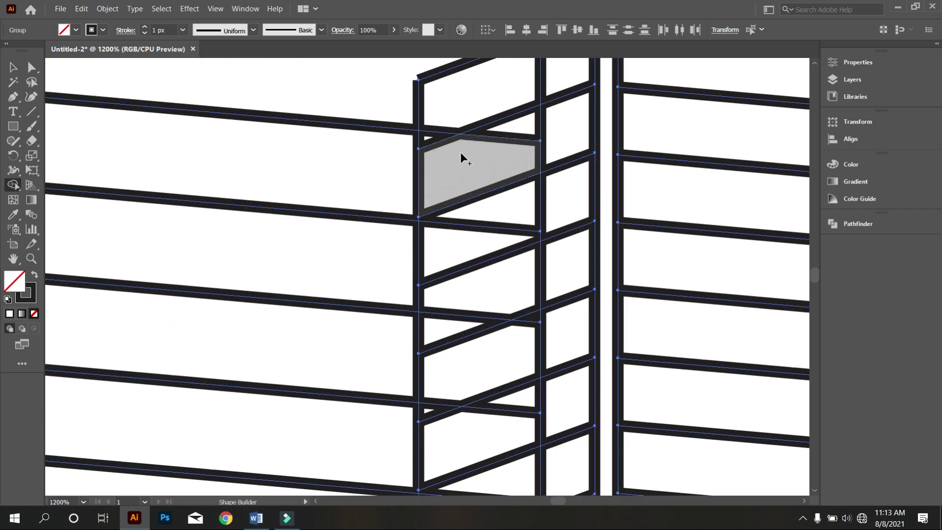
alt+click(529, 85)
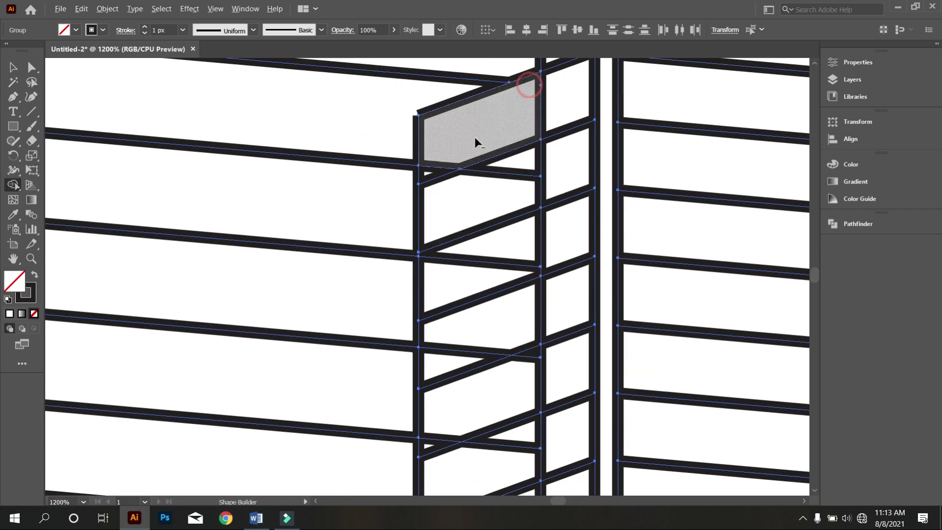
alt+click(430, 168)
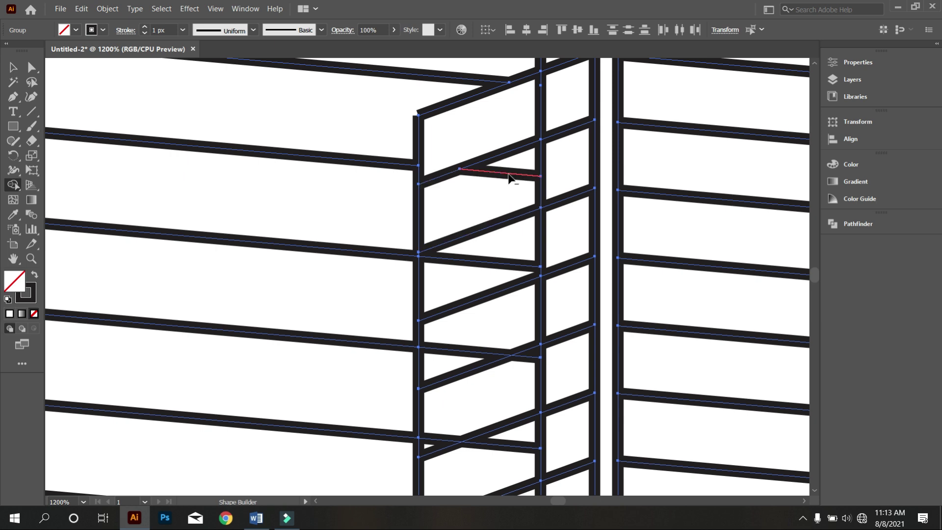
click(509, 174)
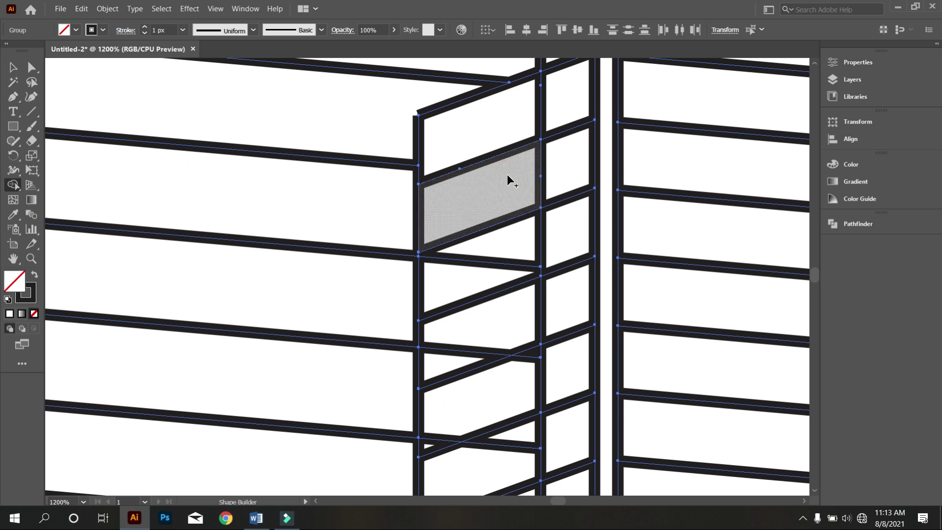
Step: Erase the tall tower's horizontal line segments running across the upper part of the right tower's narrow face
scroll(466, 260, down, 2)
alt+click(447, 290)
scroll(441, 314, down, 2)
alt+click(434, 322)
scroll(473, 294, down, 4)
alt+click(473, 290)
scroll(464, 304, down, 2)
alt+click(456, 316)
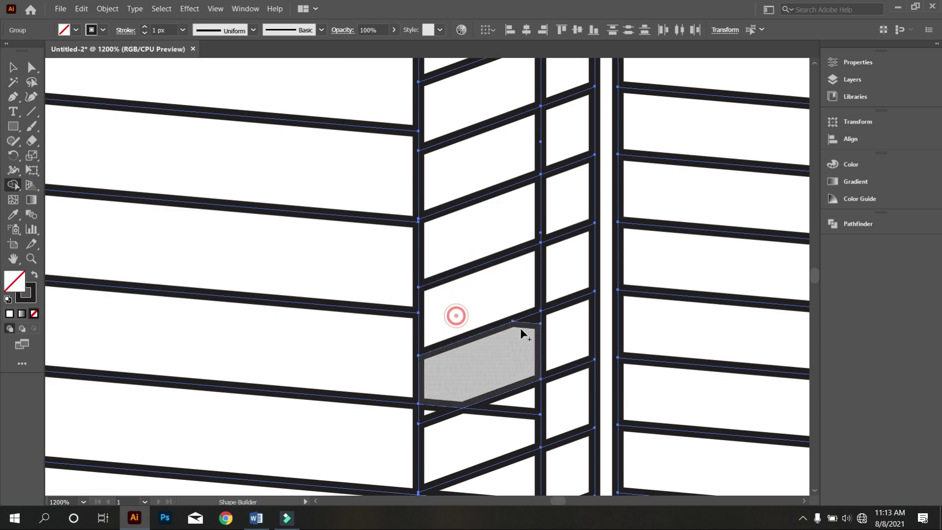
alt+click(526, 322)
scroll(491, 324, down, 3)
alt+click(446, 314)
alt+click(493, 323)
scroll(520, 363, down, 3)
scroll(520, 367, down, 3)
scroll(515, 364, up, 1)
Step: Erase the tall tower's vertical edge and horizontal line segments inside the middle part of the right tower's narrow face
alt+click(547, 300)
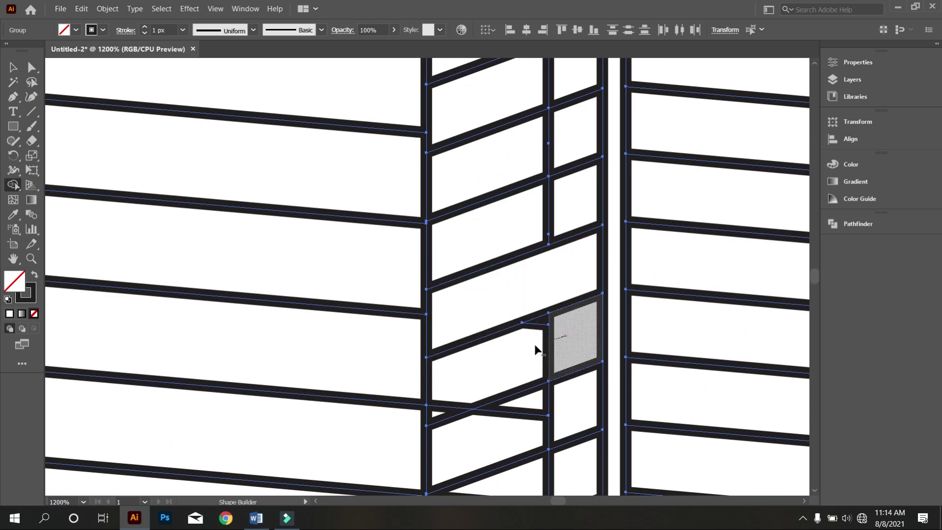
scroll(535, 339, down, 2)
alt+click(550, 274)
alt+click(495, 365)
scroll(519, 331, down, 5)
alt+click(519, 339)
scroll(491, 338, down, 4)
alt+click(488, 332)
alt+click(549, 297)
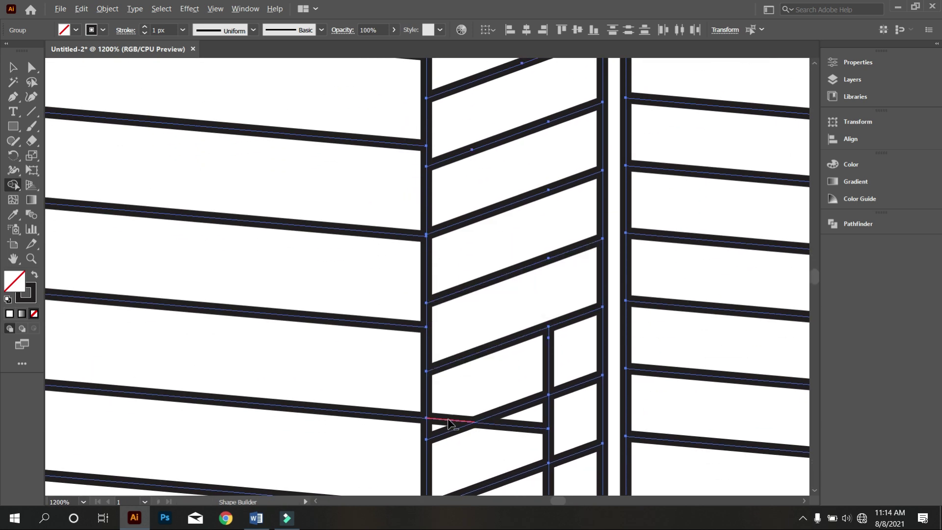
alt+click(448, 419)
alt+click(549, 363)
scroll(530, 358, down, 6)
alt+click(523, 351)
scroll(545, 319, down, 3)
alt+click(550, 301)
scroll(550, 295, down, 3)
alt+click(446, 349)
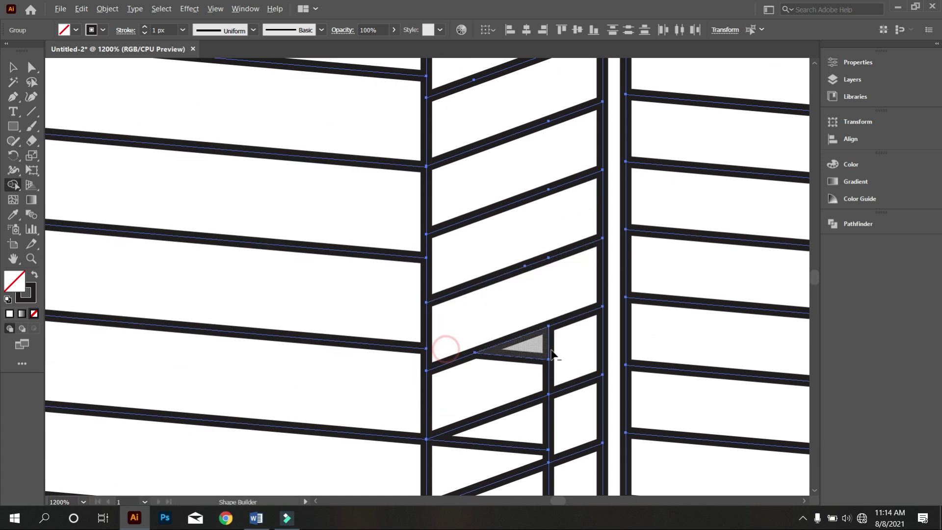
alt+click(549, 349)
Step: Erase the tall tower's overlapping edge and line segments down through the lower part of the right tower's narrow face
scroll(540, 348, down, 5)
drag(543, 251, 481, 281)
scroll(491, 295, up, 2)
drag(529, 311, 483, 332)
scroll(483, 324, down, 4)
alt+click(515, 273)
scroll(516, 290, down, 4)
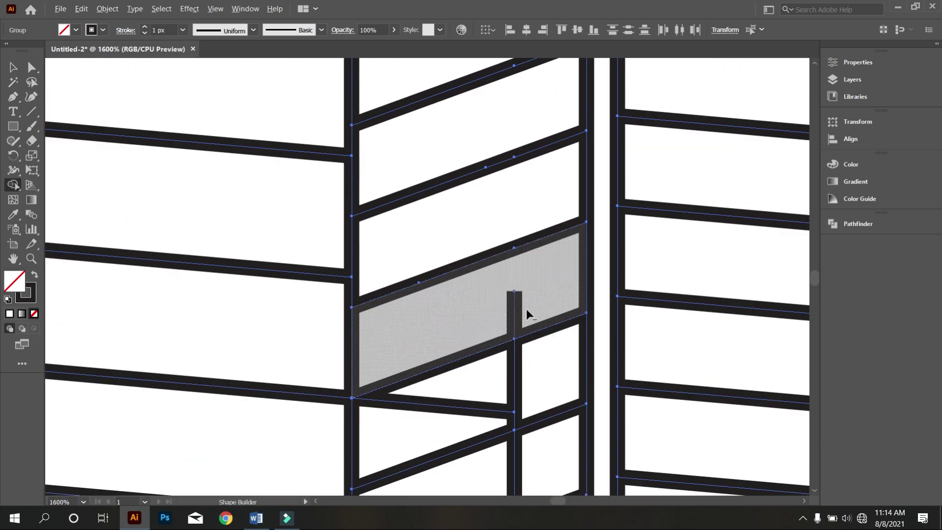
alt+click(516, 314)
scroll(535, 279, down, 4)
drag(537, 270, 489, 300)
scroll(532, 295, down, 3)
scroll(520, 275, down, 4)
alt+click(513, 246)
scroll(471, 280, down, 2)
alt+click(384, 307)
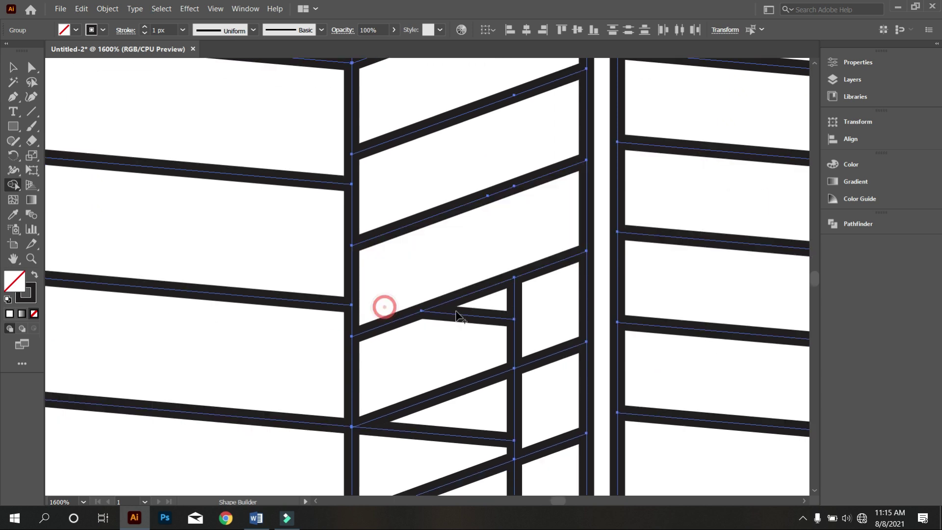
alt+click(458, 315)
alt+click(514, 300)
scroll(516, 290, down, 3)
alt+click(515, 286)
alt+click(514, 299)
alt+click(473, 334)
scroll(520, 294, down, 5)
Step: Erase the tall tower's leftover vertical edge segments up to the top of the right tower's narrow face, and deselect the towers
scroll(517, 263, up, 3)
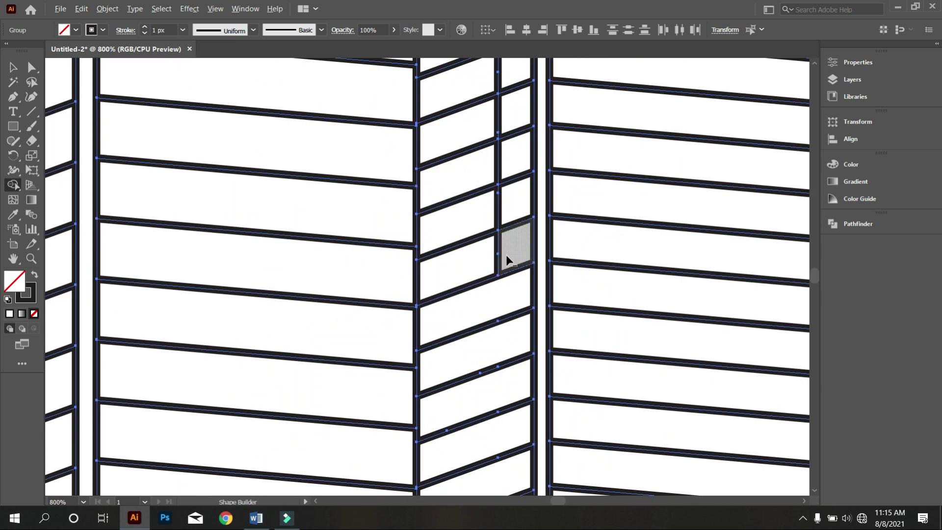
drag(507, 255, 476, 264)
scroll(509, 199, up, 2)
mouse_move(509, 200)
mouse_down()
mouse_move(478, 210)
mouse_move(483, 217)
mouse_move(486, 196)
mouse_up()
scroll(491, 204, up, 4)
scroll(498, 201, up, 1)
scroll(492, 206, up, 1)
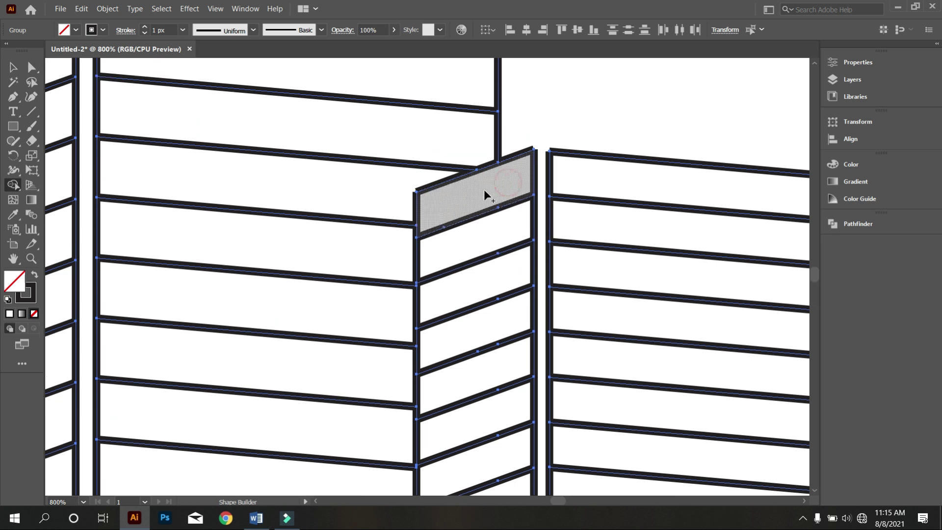
scroll(510, 200, up, 1)
scroll(505, 255, down, 5)
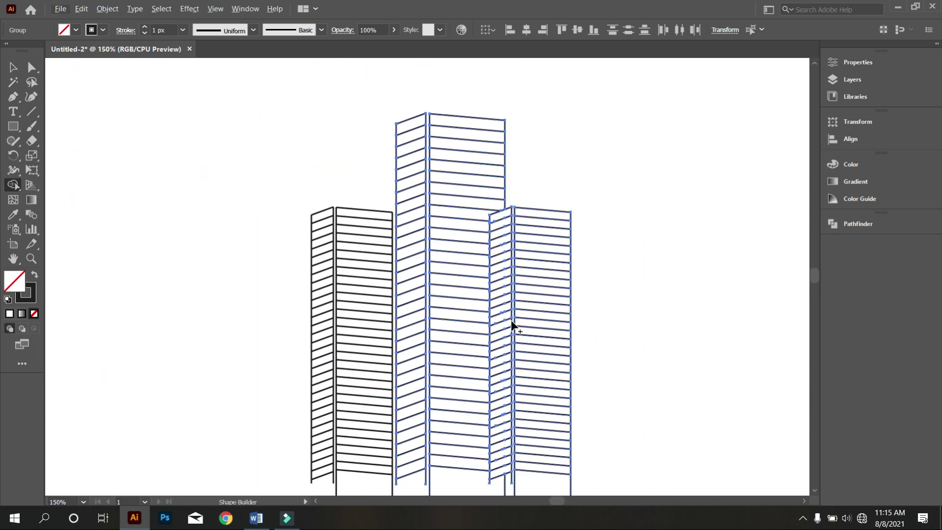
click(13, 68)
click(101, 105)
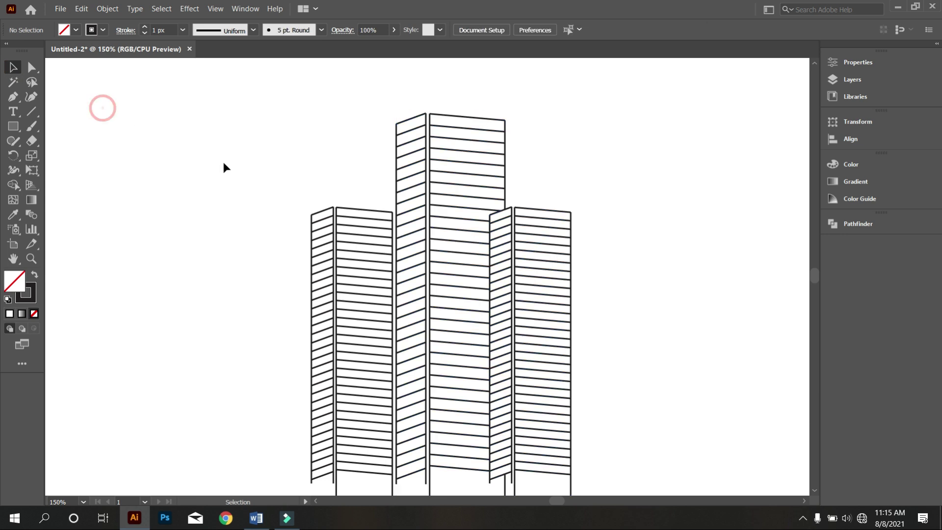
Step: Draw an unfilled square to the left of the towers and rotate it 45° into a diamond
scroll(223, 160, down, 2)
scroll(256, 217, up, 1)
scroll(267, 265, up, 1)
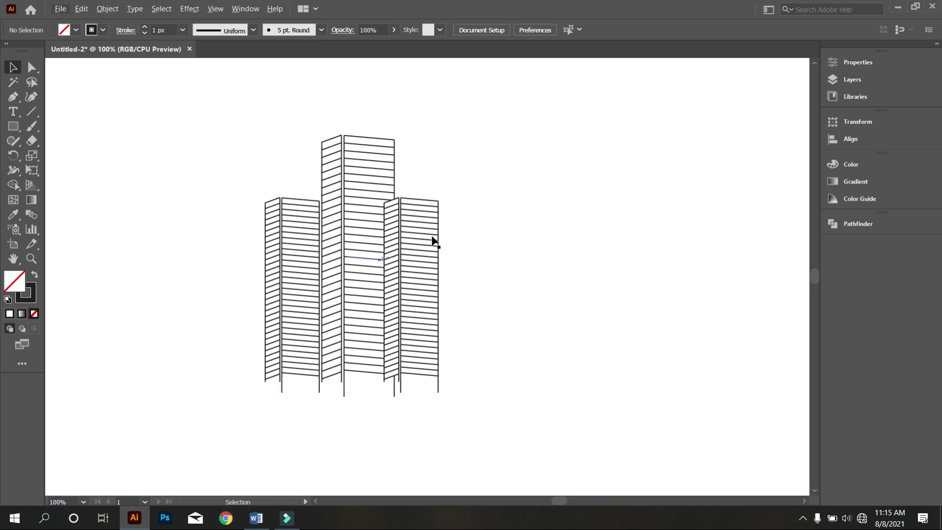
drag(486, 291, 532, 291)
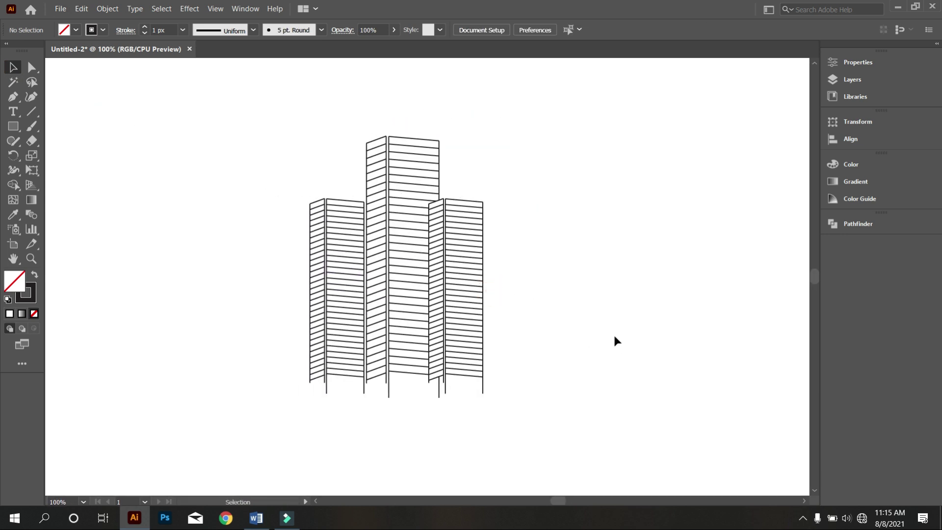
scroll(611, 329, down, 1)
drag(400, 352, 471, 350)
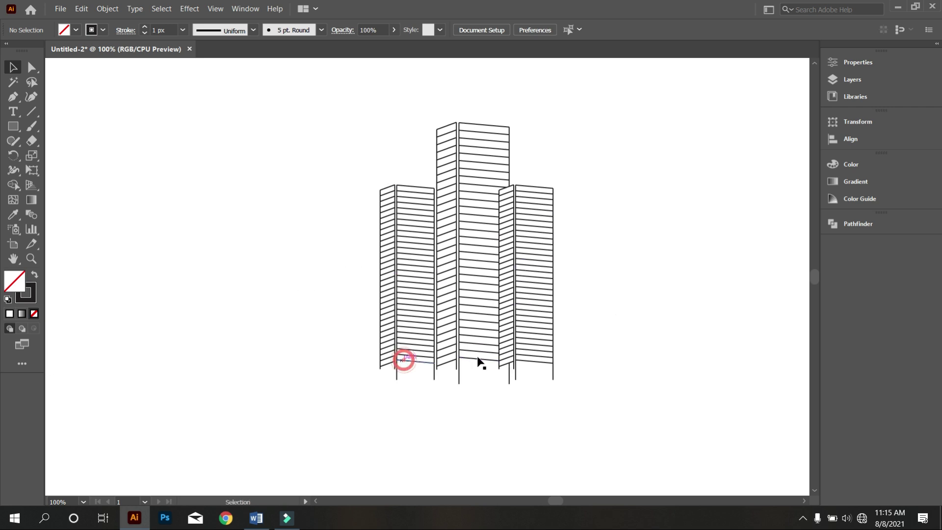
click(13, 126)
drag(145, 178, 330, 362)
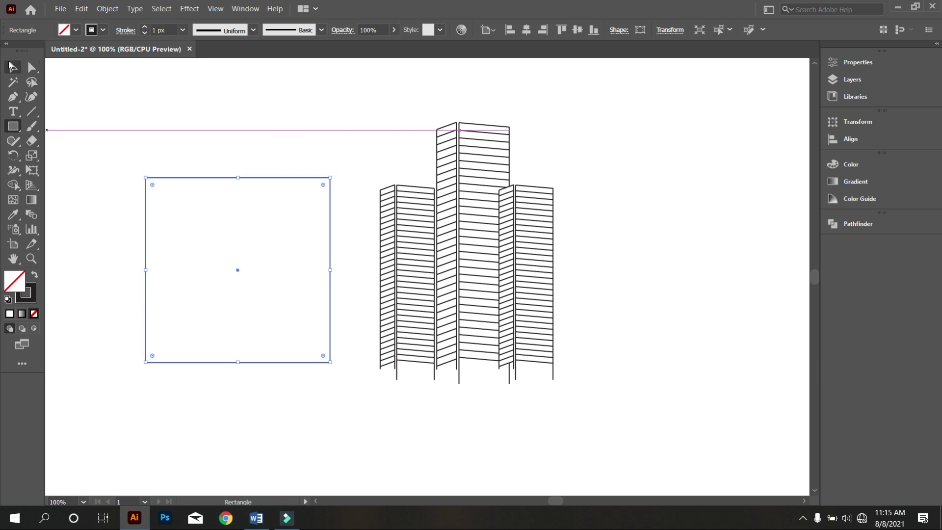
click(13, 68)
drag(336, 178, 241, 344)
click(370, 396)
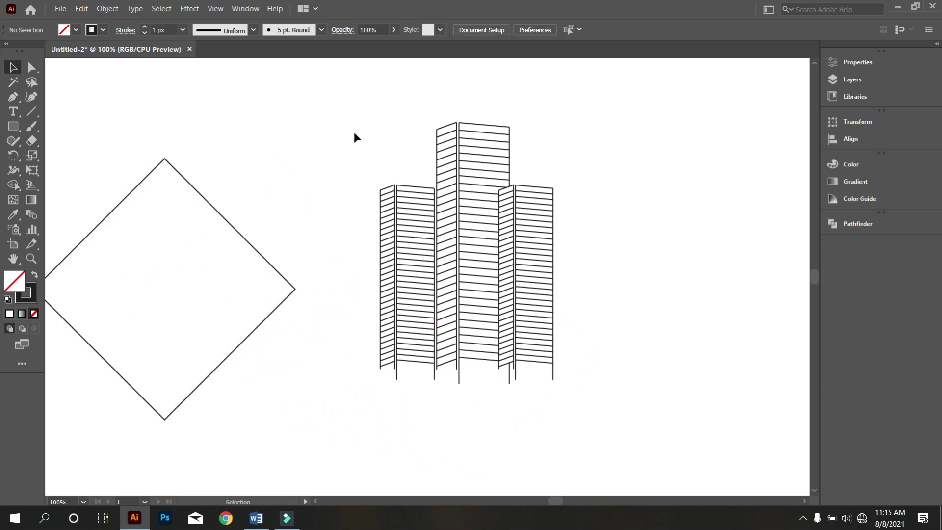
Step: Group the three towers into a single object
drag(354, 131, 637, 381)
right_click(642, 155)
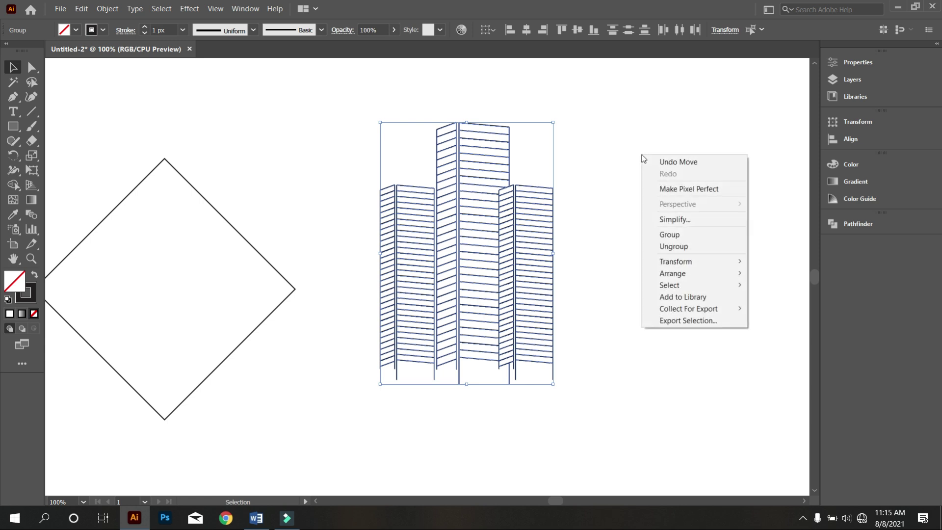
click(699, 237)
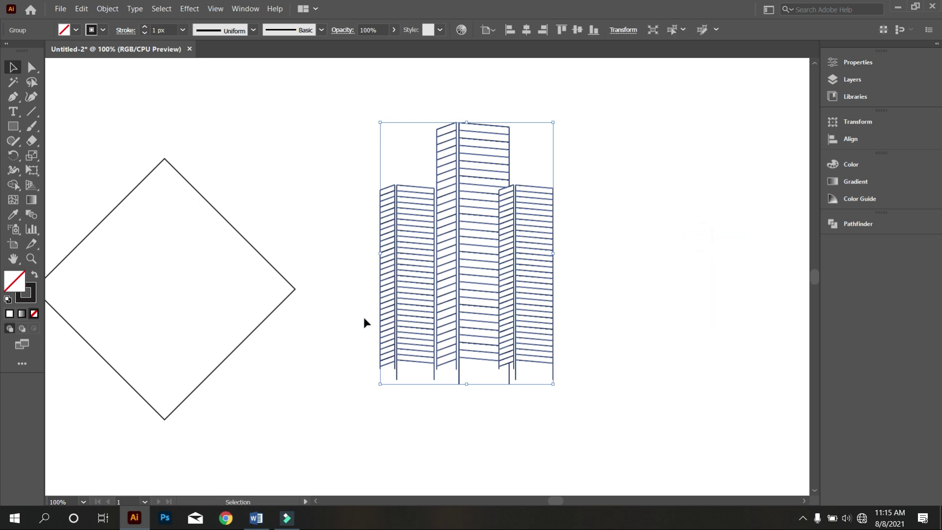
Step: Place the diamond over the lower half of the towers and align the two objects on their horizontal centres
click(281, 330)
drag(259, 325, 568, 400)
click(331, 196)
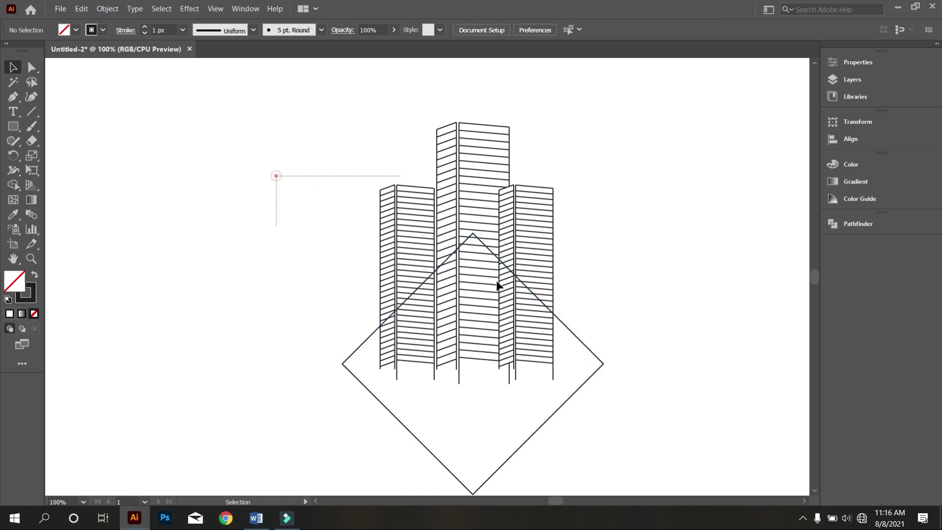
drag(497, 285, 590, 339)
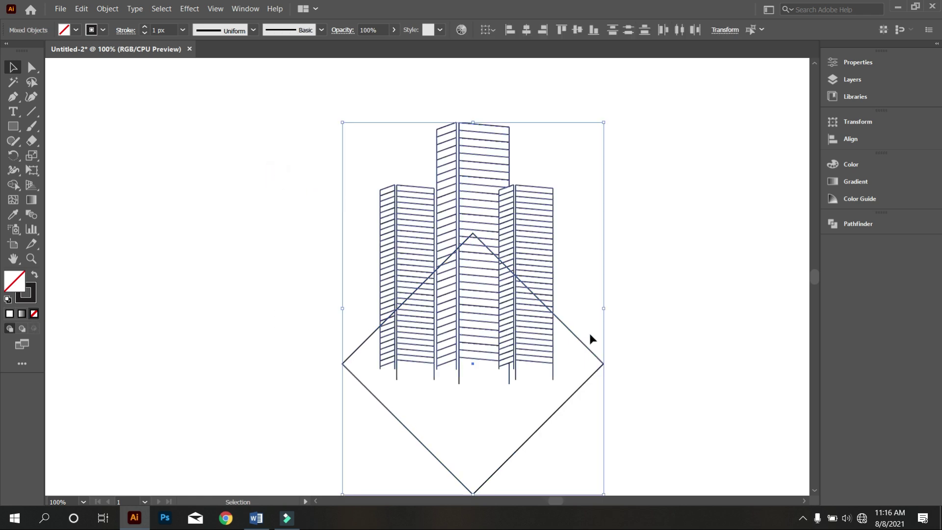
click(526, 31)
click(738, 205)
Step: Nudge the diamond slightly downward over the lower part of the towers
scroll(565, 309, down, 1)
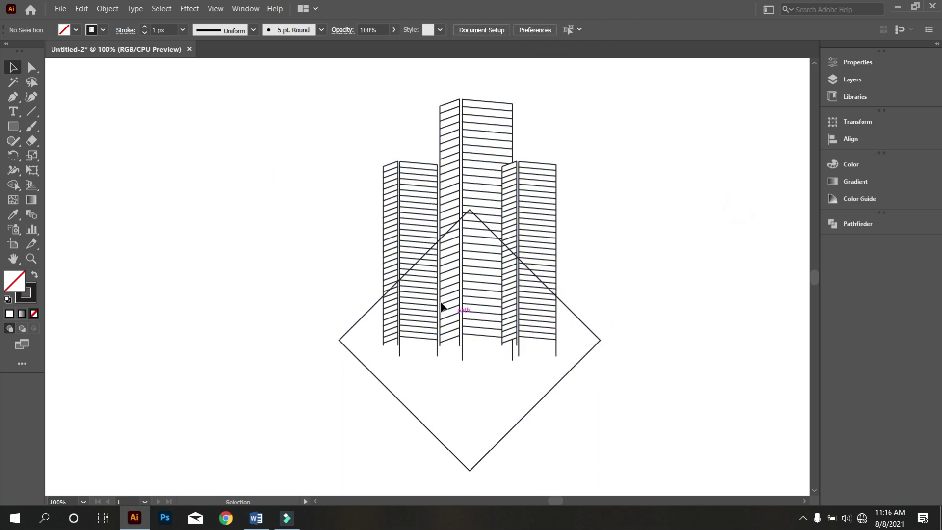
scroll(463, 272, down, 1)
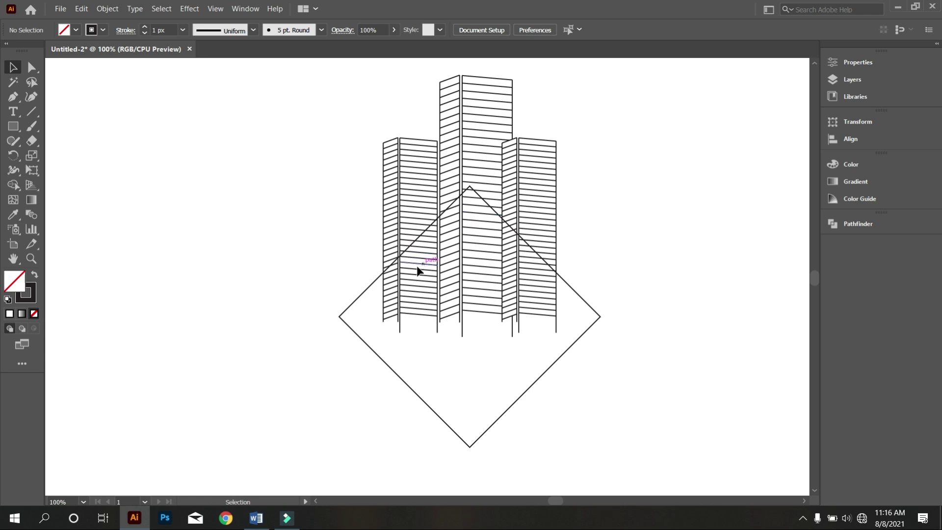
scroll(410, 269, up, 1)
scroll(436, 265, down, 1)
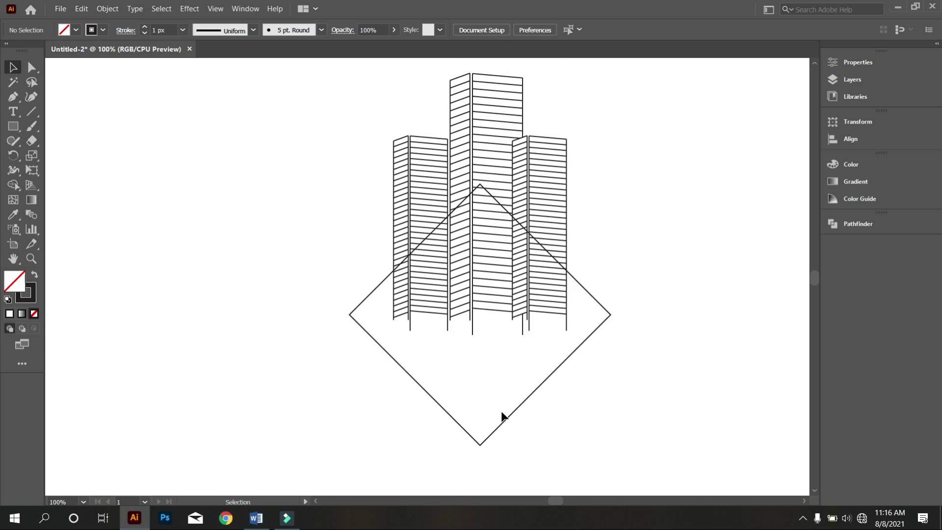
click(526, 400)
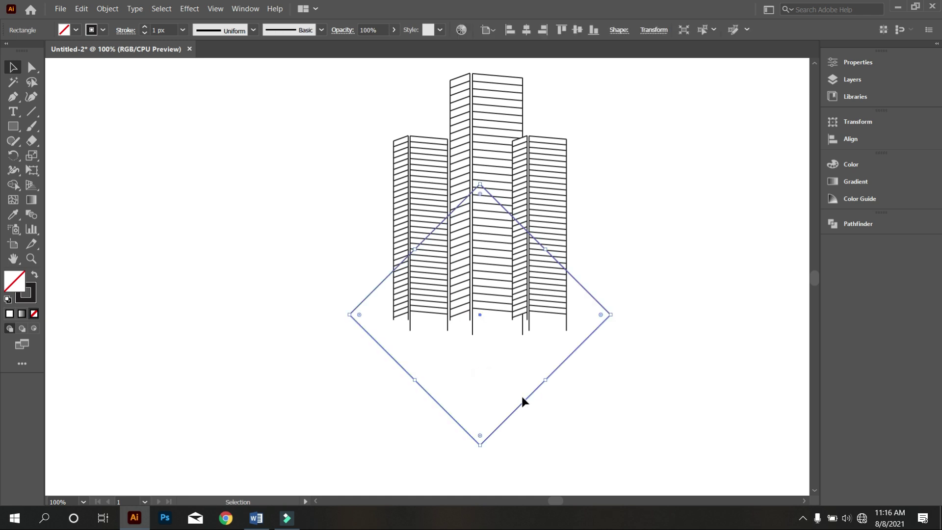
key(Down)
key(Down)
key(Down)
key(Down)
key(Down)
key(Down)
key(Down)
key(Down)
key(Down)
key(Down)
key(Down)
key(Down)
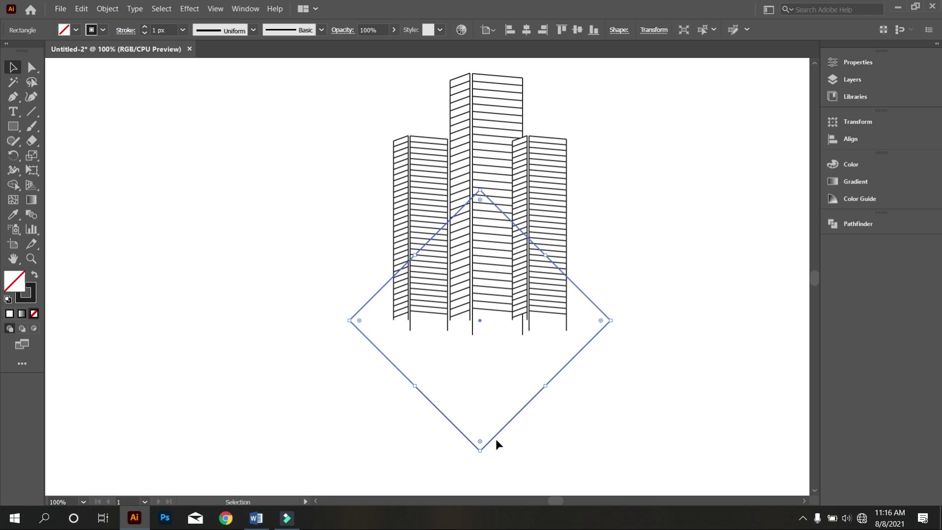
Step: Scale the diamond down slightly by its lower corner, fine-tune its vertical position over the towers, and deselect it
drag(481, 448, 481, 431)
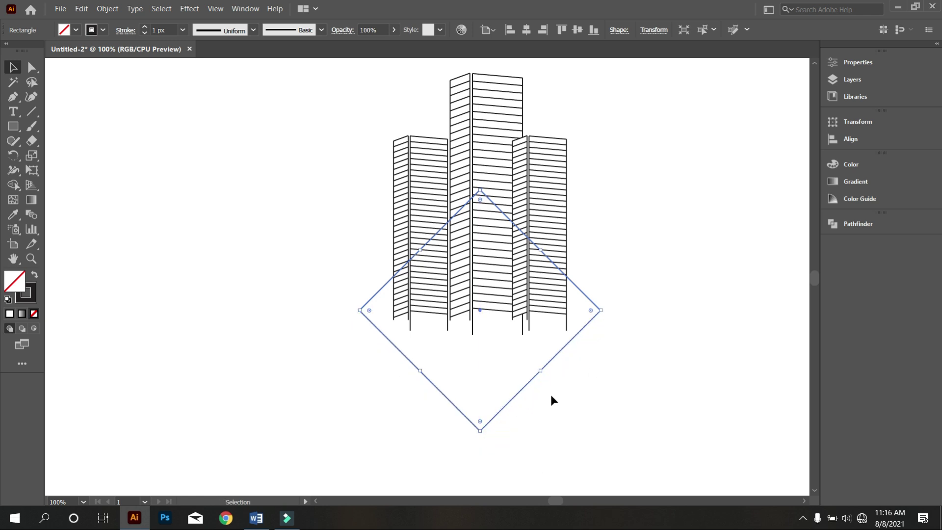
key(Down)
key(Down)
key(Down)
key(Down)
key(Down)
key(Down)
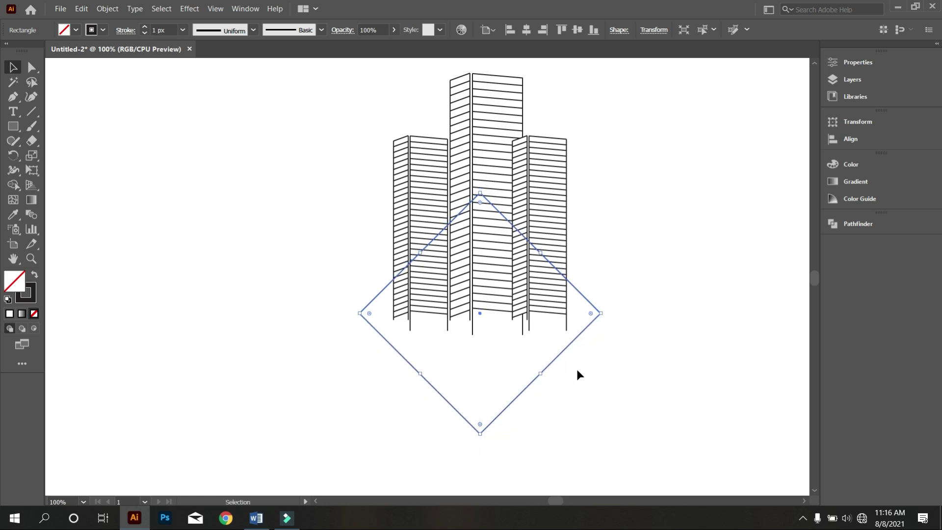
key(Up)
key(Up)
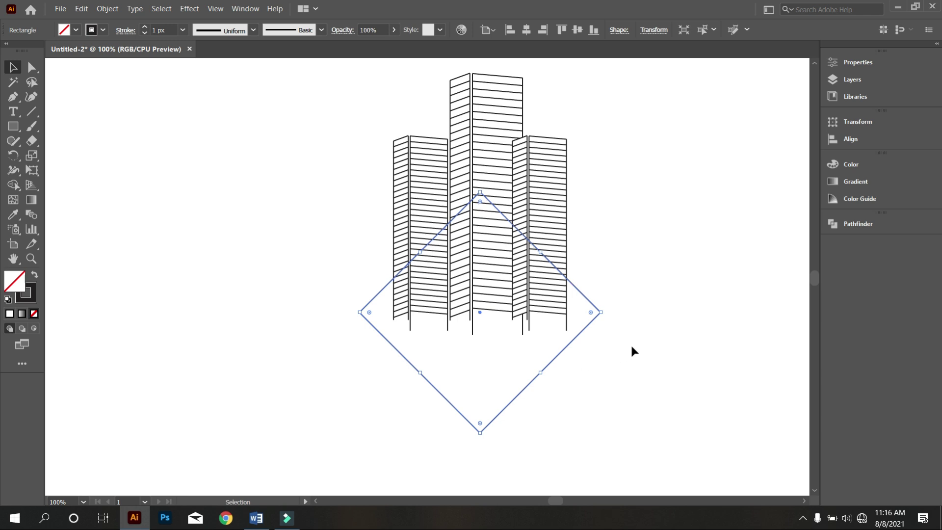
click(631, 347)
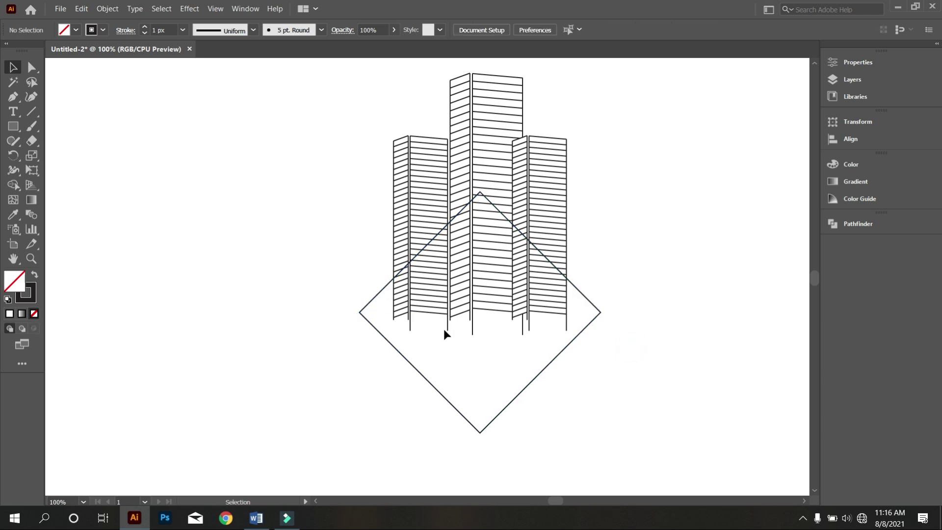
Step: Duplicate the diamond in place and scale the copy down around its centre as an inner diamond
scroll(444, 331, up, 1)
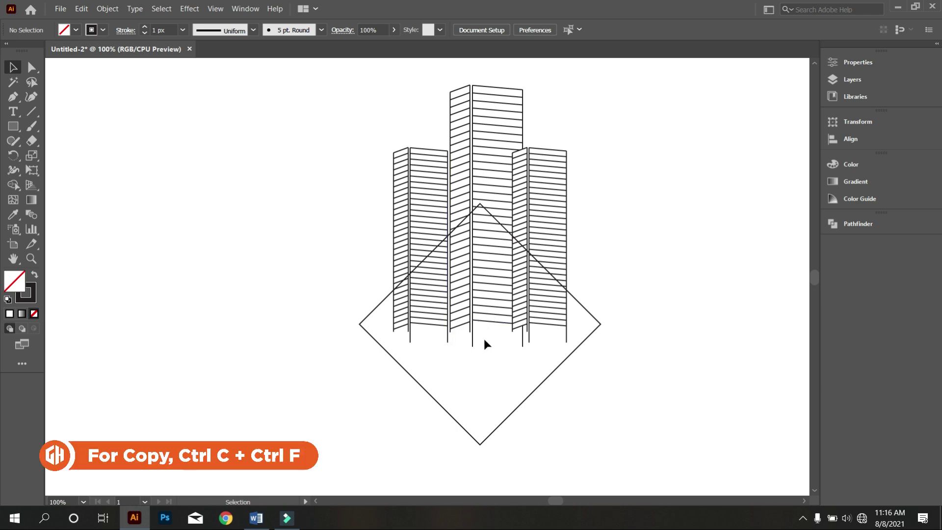
click(495, 375)
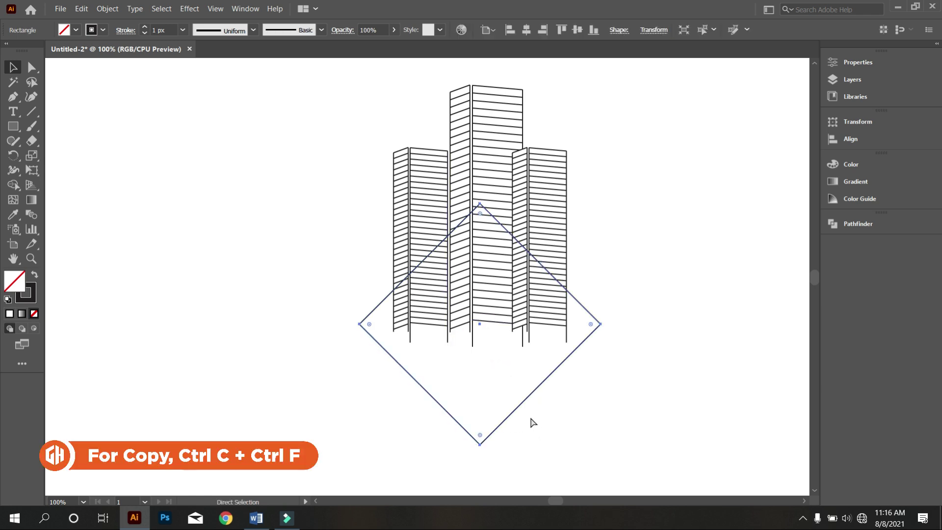
key(ctrl+c)
key(ctrl+f)
drag(481, 445, 479, 427)
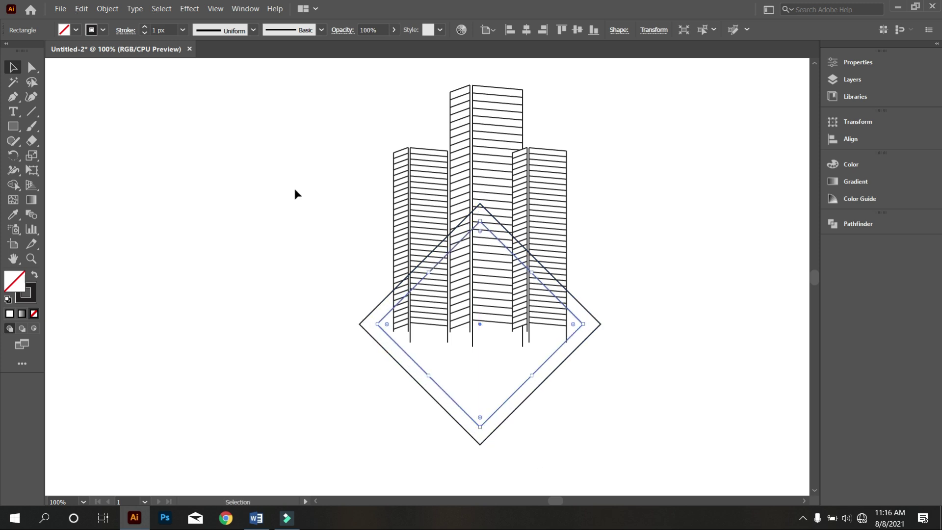
Step: Set the inner diamond's stroke weight to 5 px and enlarge it around its centre until it nearly fills the outer one
scroll(169, 30, up, 3)
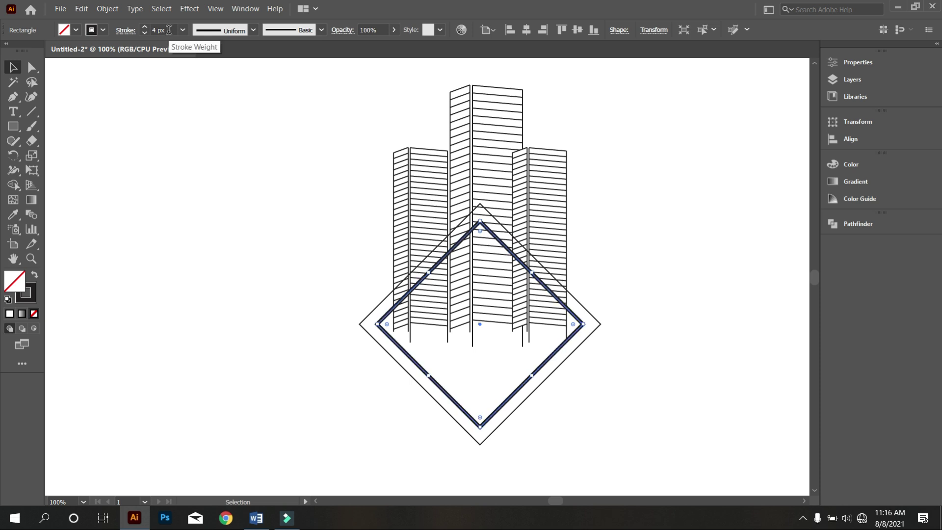
scroll(169, 30, up, 1)
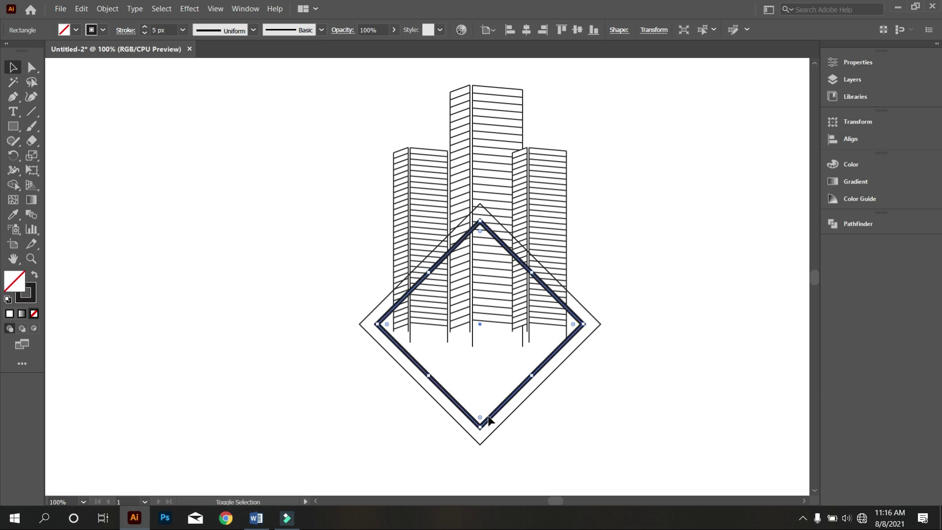
drag(480, 425, 498, 457)
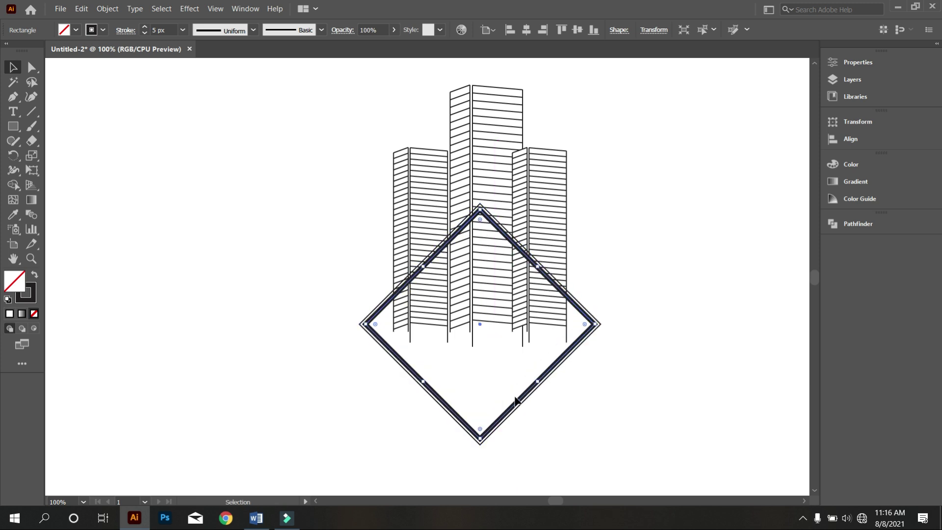
click(606, 416)
Step: Examine how the double diamond outline sits over the towers, both close up and as a whole
scroll(508, 295, up, 2)
scroll(508, 294, up, 1)
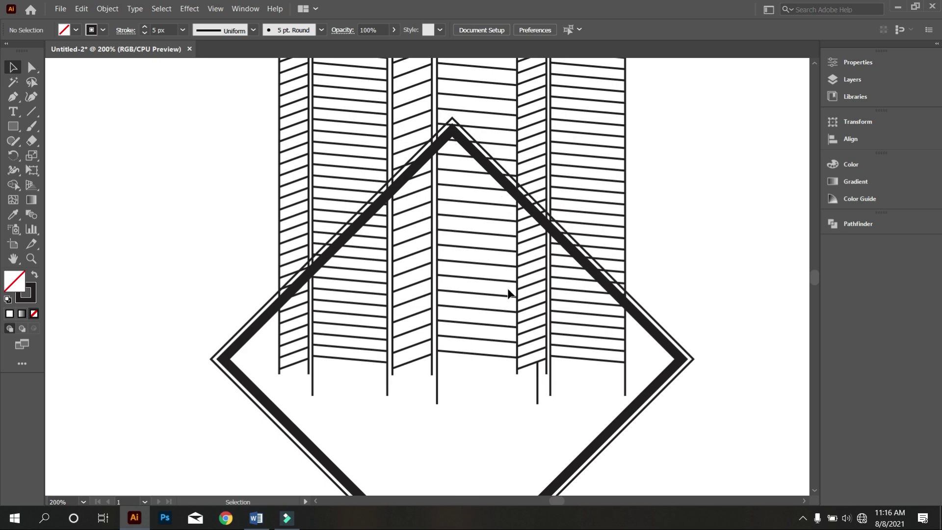
scroll(508, 290, down, 1)
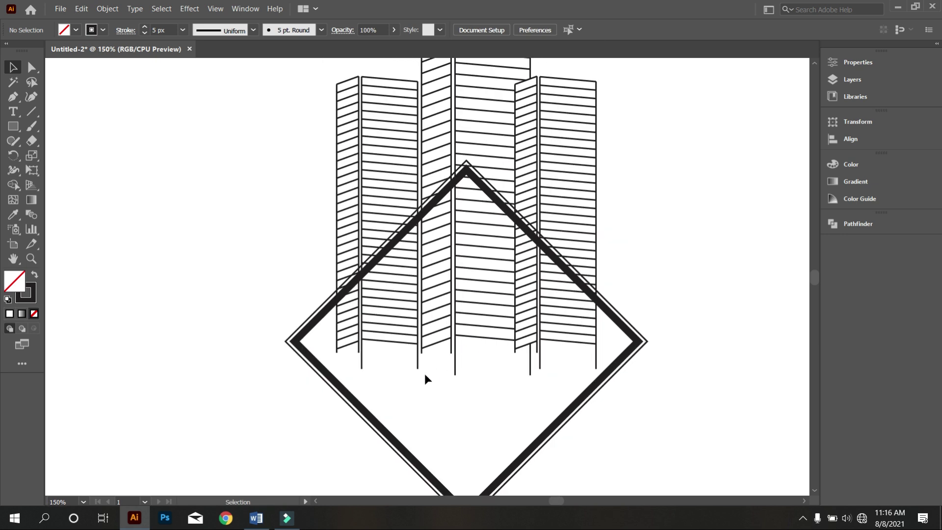
scroll(408, 388, down, 1)
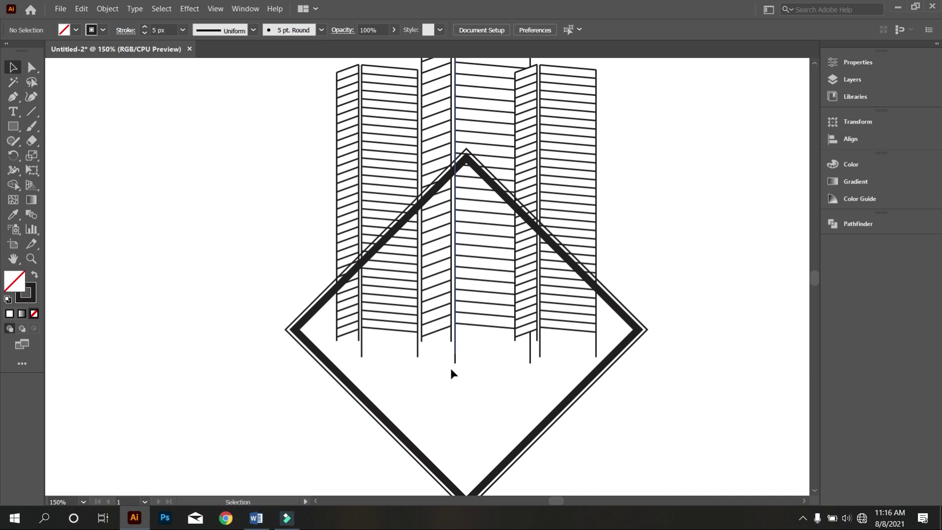
scroll(450, 369, down, 1)
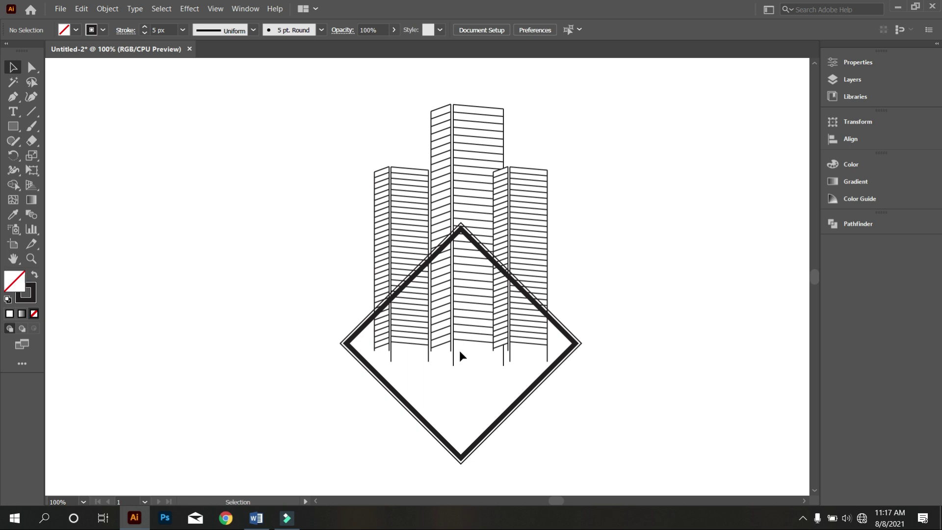
scroll(458, 337, down, 1)
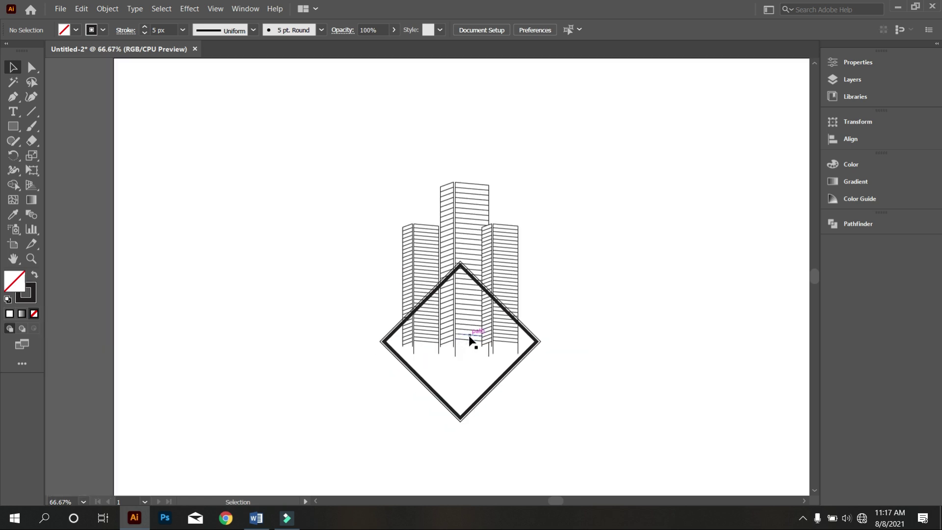
scroll(469, 335, up, 1)
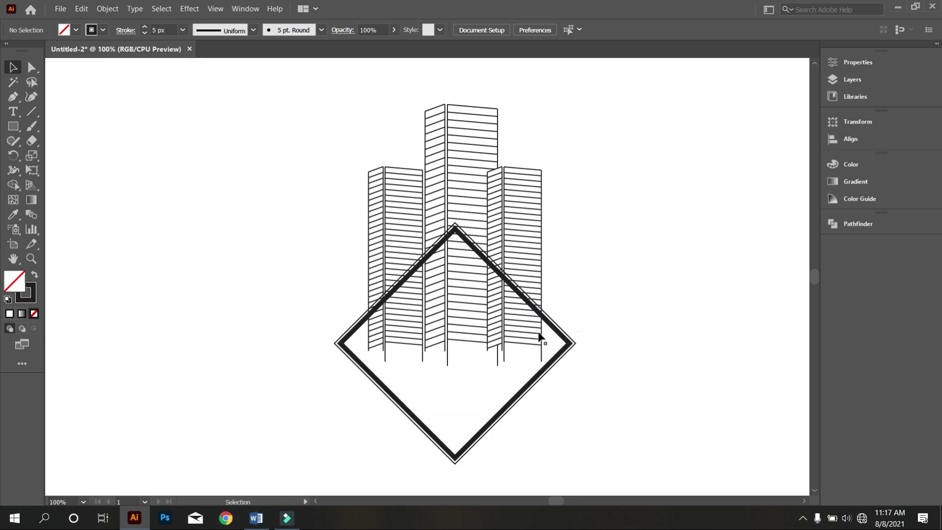
scroll(552, 323, up, 1)
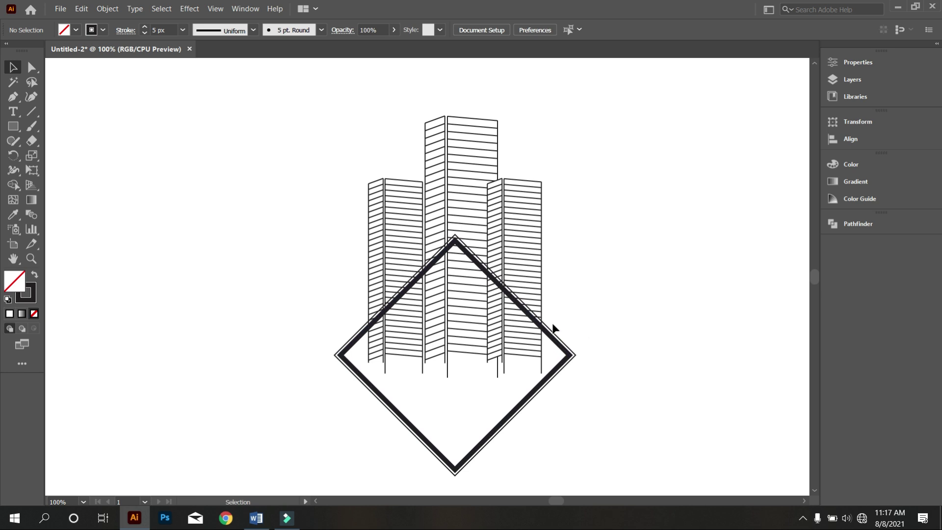
drag(504, 410, 500, 409)
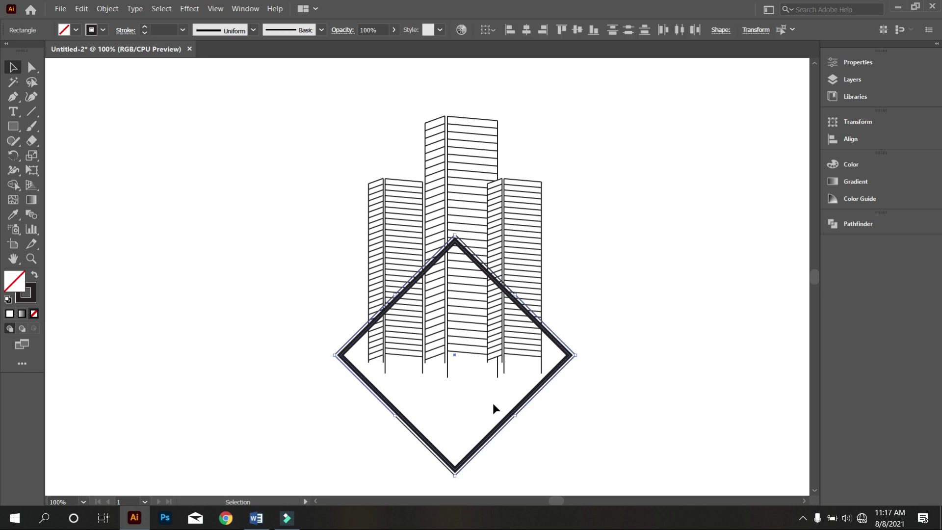
click(580, 410)
drag(244, 174, 632, 388)
click(632, 389)
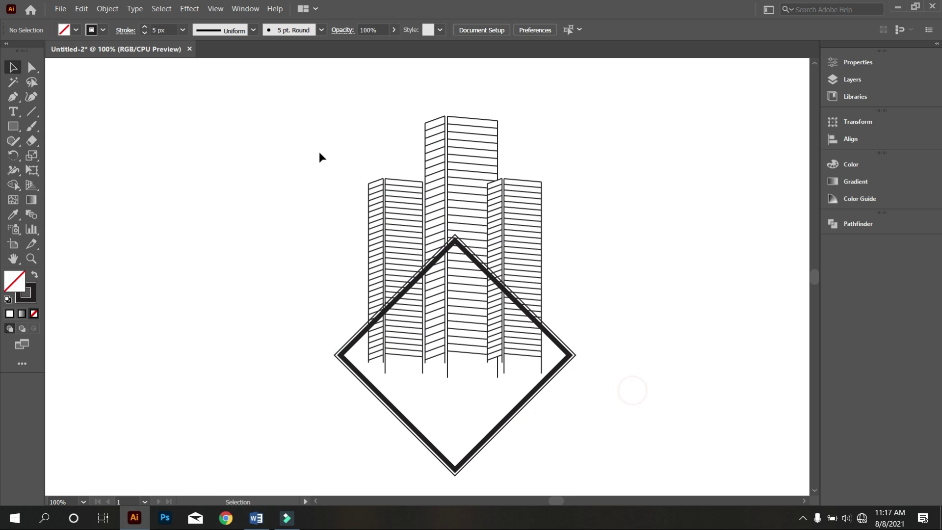
Step: Convert the strokes of the towers and both diamonds to outlined shapes, and deselect everything
drag(330, 139, 643, 489)
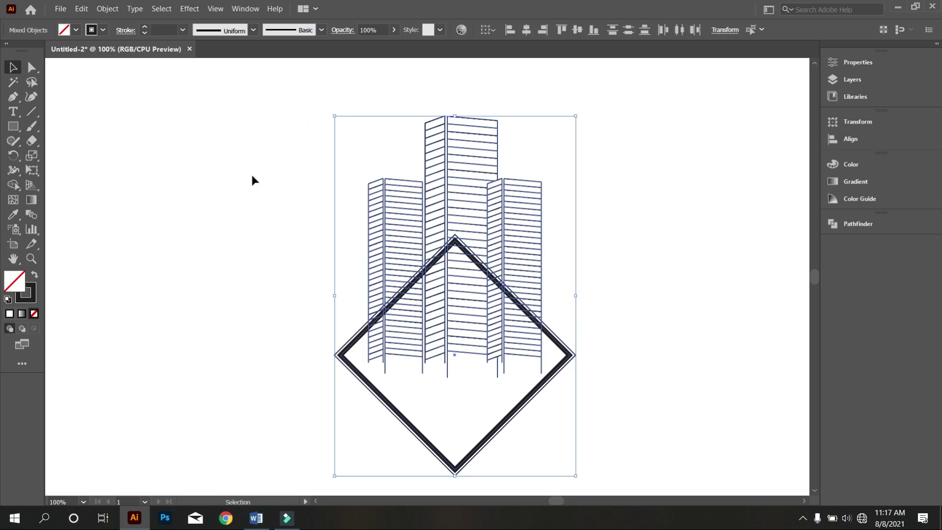
click(107, 8)
mouse_move(159, 267)
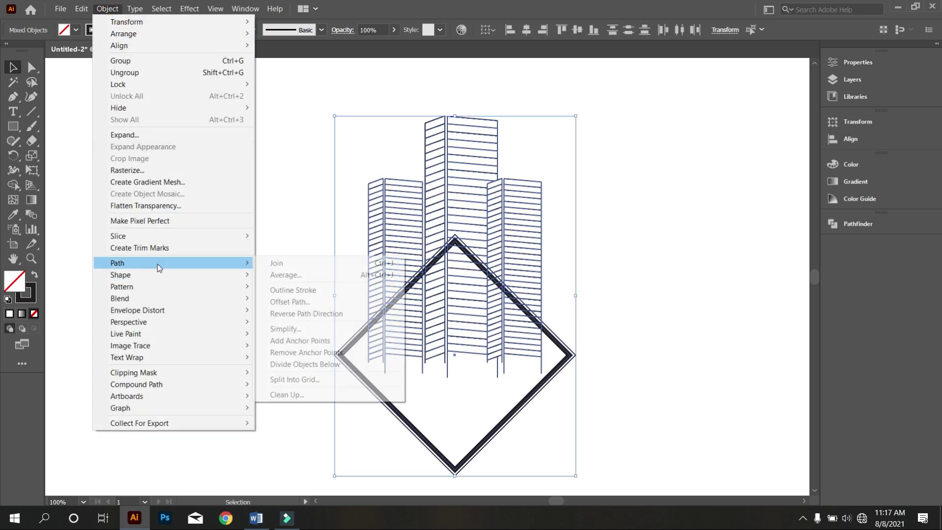
click(288, 290)
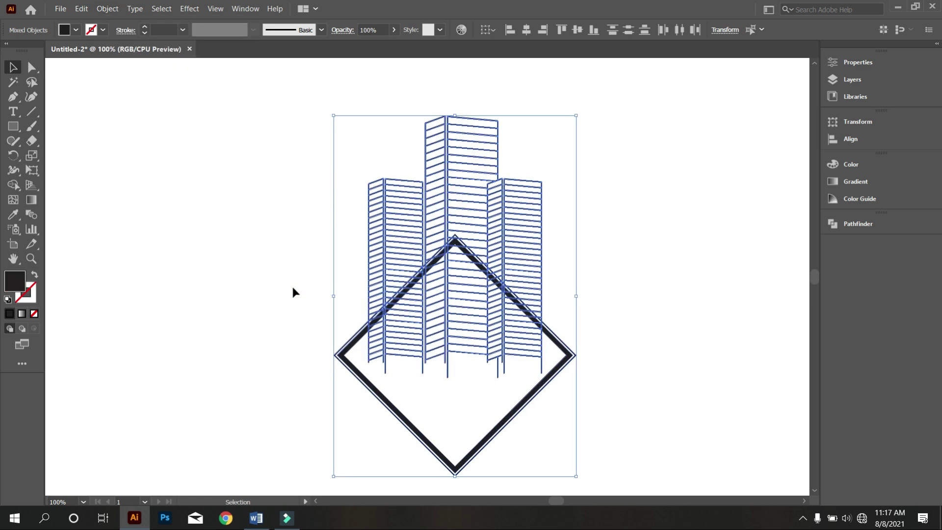
click(298, 233)
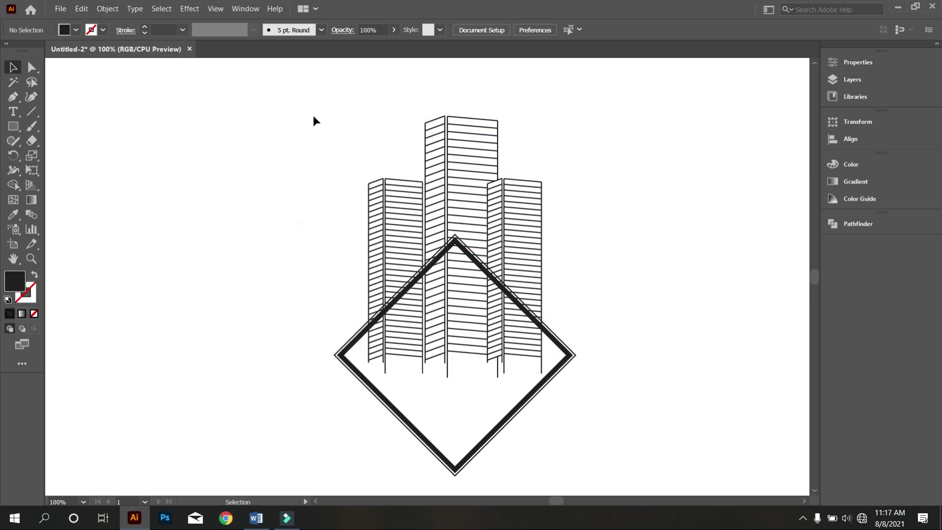
Step: Select all the artwork and use Shape Builder to erase the left tower's lines inside the inner diamond
drag(335, 93, 623, 396)
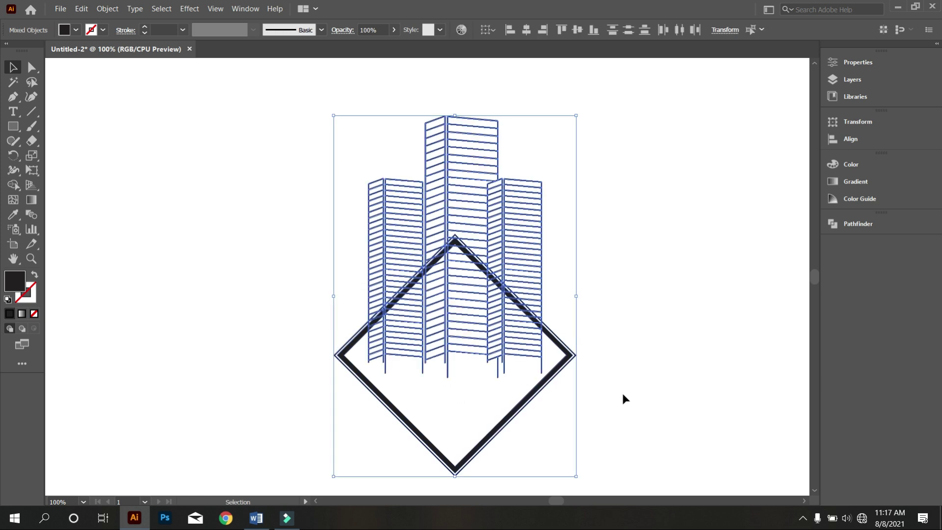
click(19, 180)
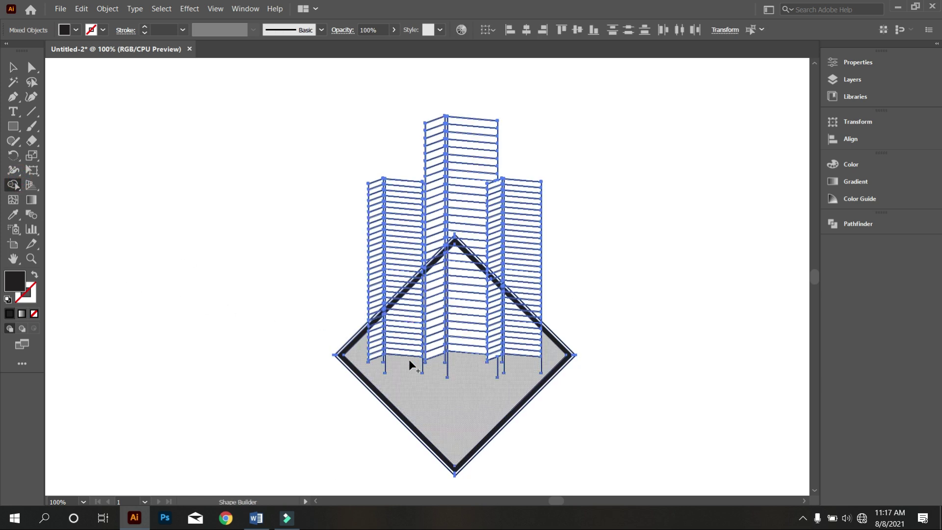
scroll(368, 362, up, 3)
scroll(390, 353, up, 2)
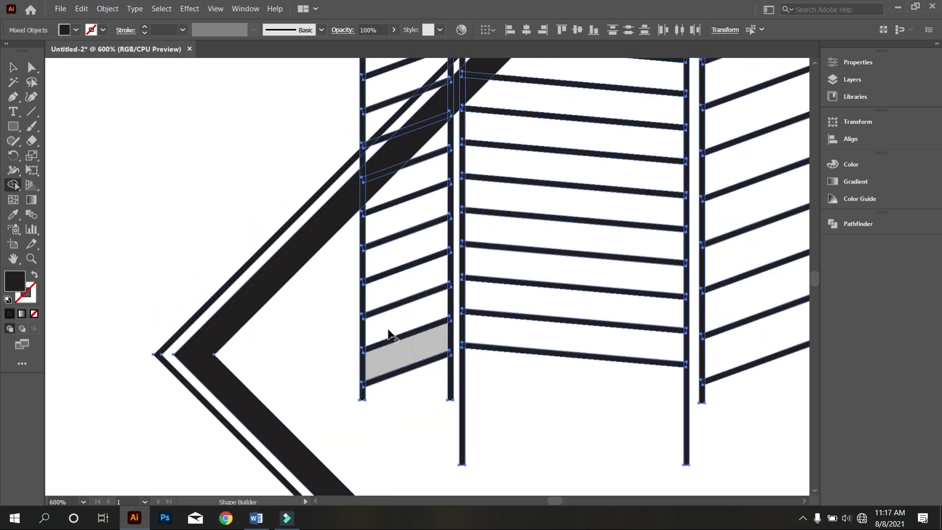
mouse_move(430, 164)
mouse_down()
mouse_move(416, 217)
mouse_move(372, 219)
mouse_move(360, 251)
mouse_move(585, 194)
mouse_move(493, 304)
mouse_move(408, 331)
mouse_up()
scroll(408, 331, down, 2)
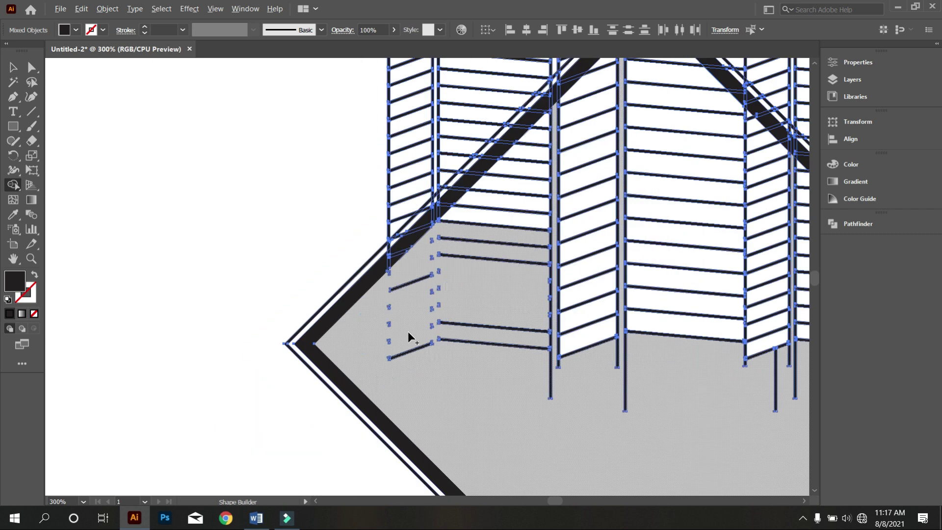
mouse_move(540, 140)
mouse_down()
mouse_move(497, 316)
mouse_move(521, 310)
mouse_up()
Step: Erase the floor lines of the middle and right towers inside the inner diamond with Shape Builder
scroll(521, 311, down, 1)
drag(566, 152, 564, 344)
drag(604, 143, 629, 338)
drag(682, 206, 687, 355)
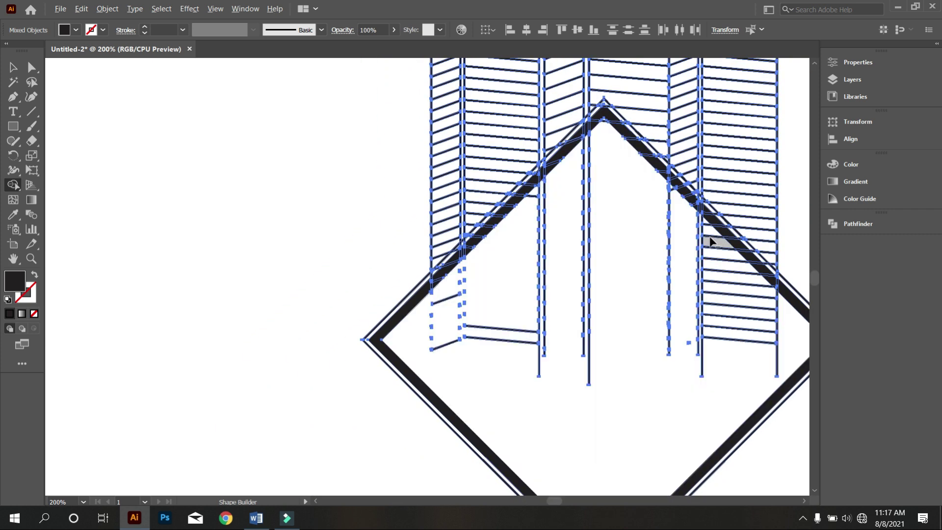
drag(711, 238, 736, 342)
Step: Erase the towers' remaining vertical edges inside the inner diamond with Shape Builder, and deselect the artwork
scroll(492, 296, down, 1)
scroll(496, 255, up, 3)
scroll(394, 195, up, 2)
drag(462, 290, 462, 466)
drag(347, 221, 347, 471)
scroll(465, 269, down, 1)
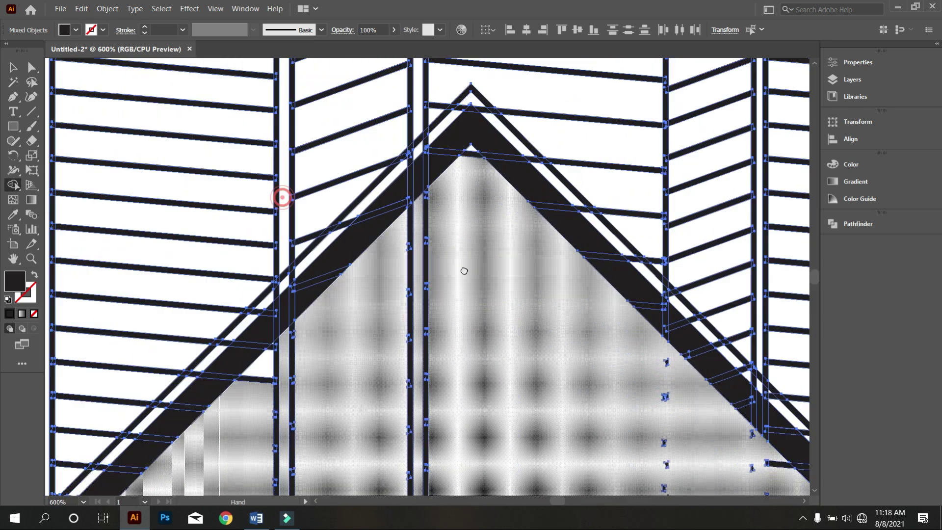
drag(488, 206, 496, 466)
drag(362, 410, 486, 231)
drag(476, 176, 477, 471)
scroll(441, 328, down, 3)
key(a)
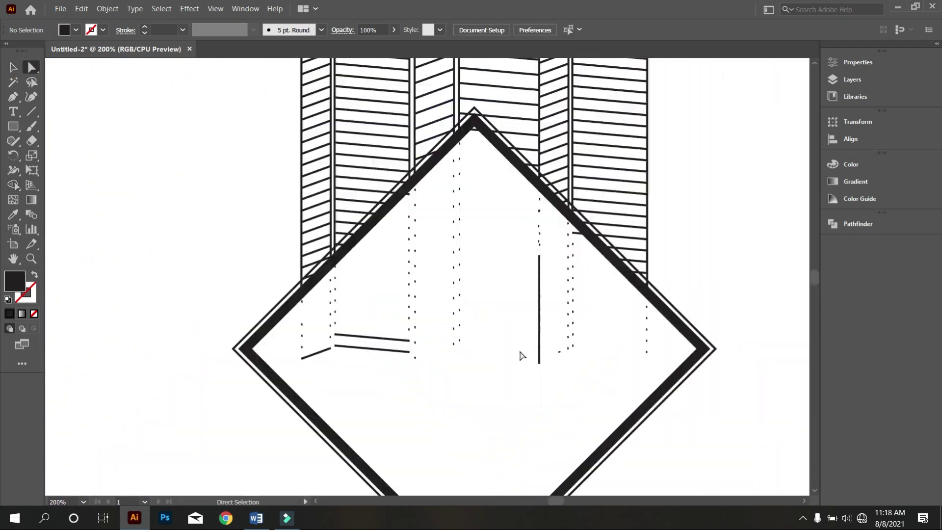
Step: Delete the leftover floor-line, vertical-edge and dotted tower fragments across the middle of the inner diamond
drag(500, 383, 453, 193)
key(Delete)
drag(432, 376, 400, 225)
key(Delete)
drag(552, 383, 527, 253)
key(Delete)
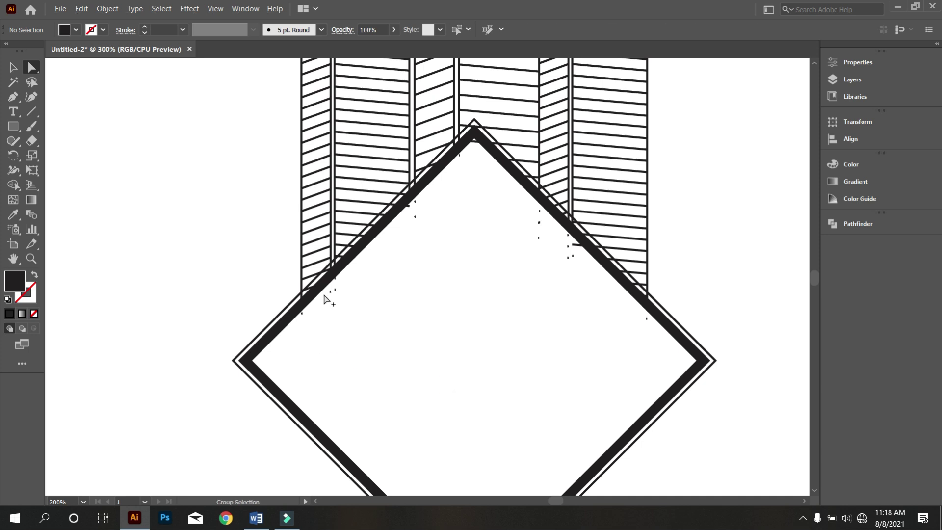
scroll(324, 298, up, 2)
scroll(467, 383, down, 4)
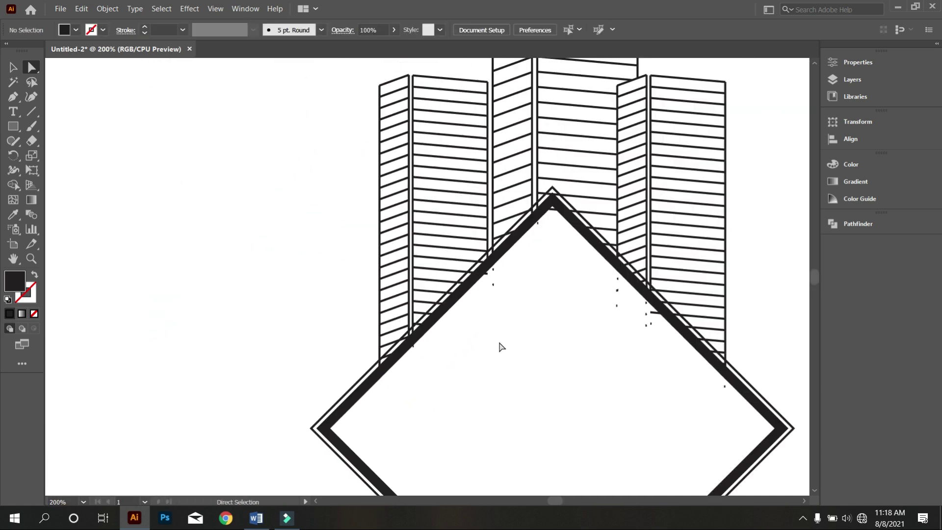
Step: Delete the stray specks just inside the inner diamond's upper-left edge, where the left and middle towers meet
scroll(501, 347, up, 1)
drag(450, 204, 530, 334)
scroll(525, 326, up, 3)
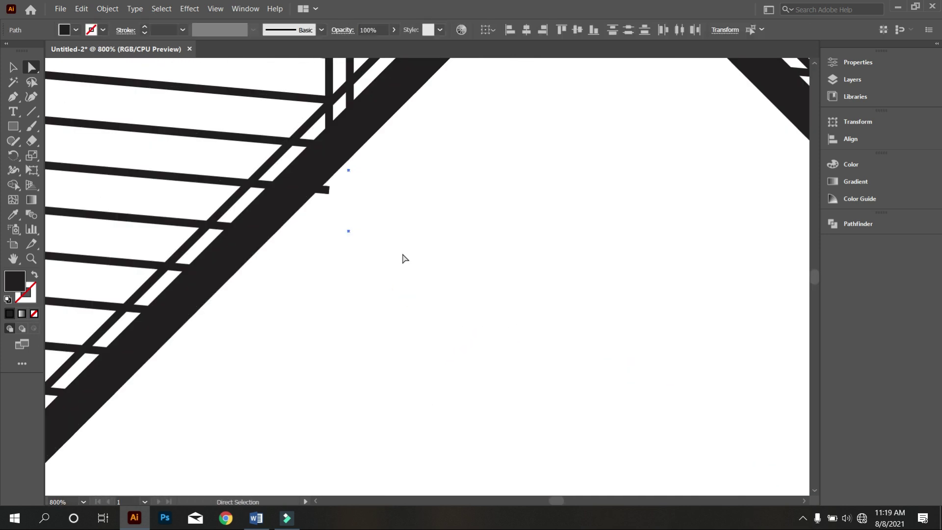
key(Delete)
scroll(452, 320, down, 6)
scroll(455, 320, down, 2)
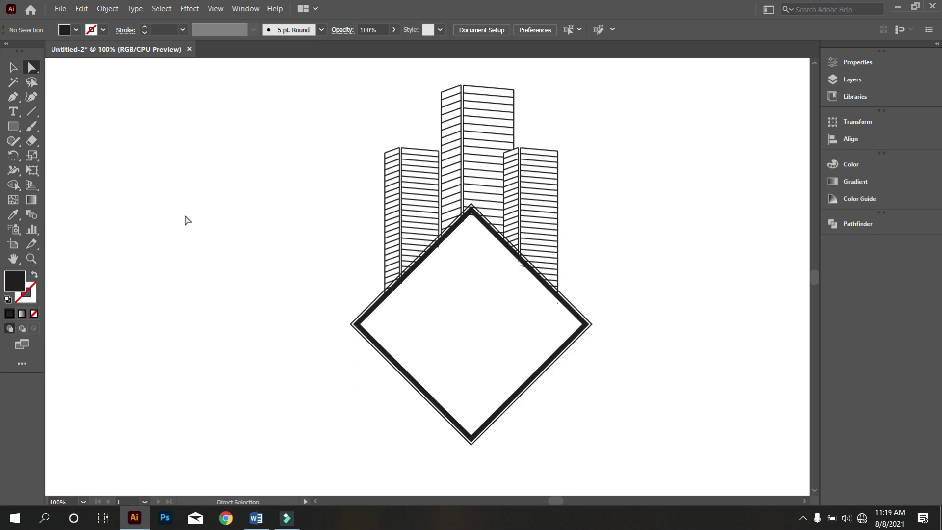
Step: Draw a horizontal cutting line across the whole double diamond, slightly above its side corners, and deselect it
click(13, 67)
click(112, 144)
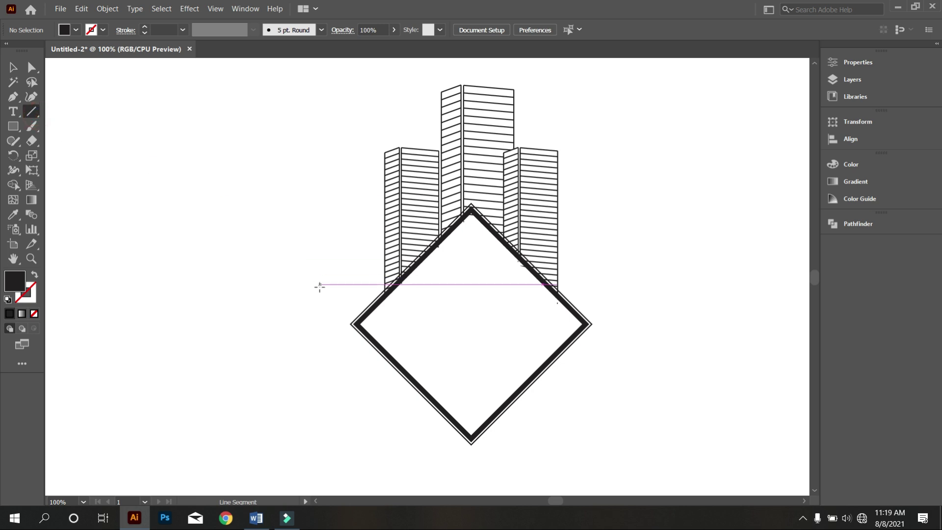
drag(327, 311, 678, 301)
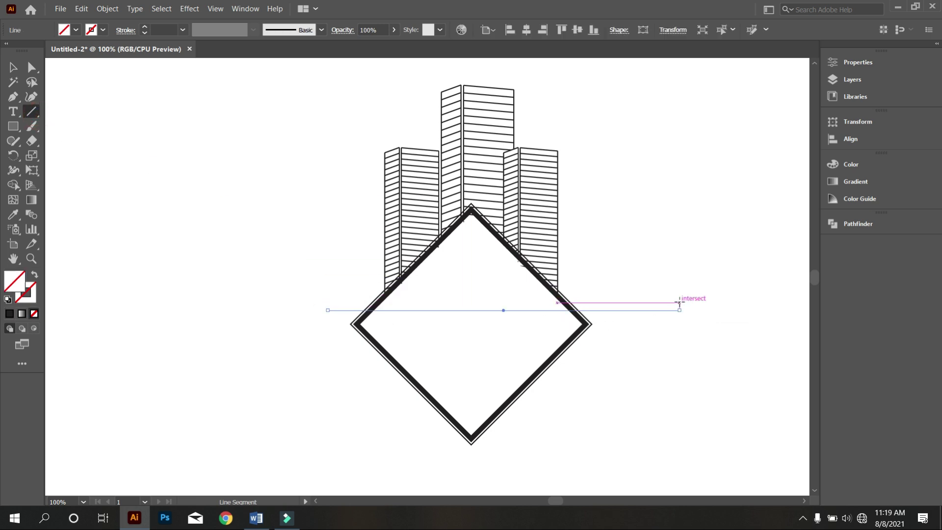
click(21, 66)
click(245, 252)
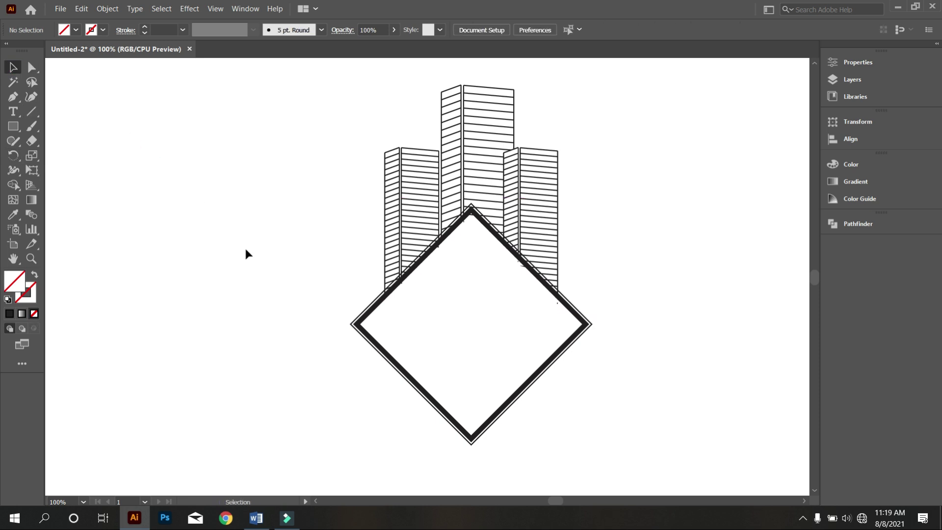
Step: Select all the artwork and use Shape Builder to erase the part of the double diamond below the cutting line
mouse_move(207, 210)
mouse_down()
mouse_move(608, 444)
mouse_move(706, 440)
mouse_up()
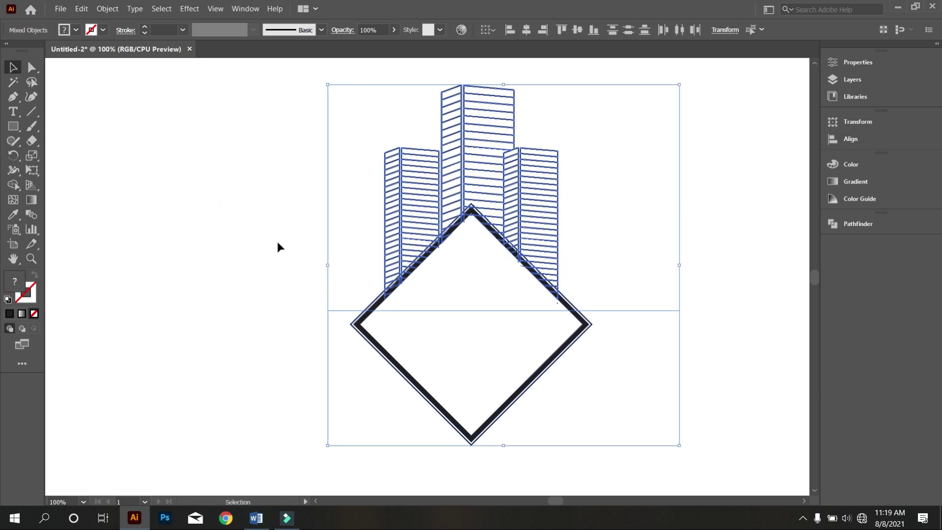
click(13, 184)
drag(346, 331, 612, 382)
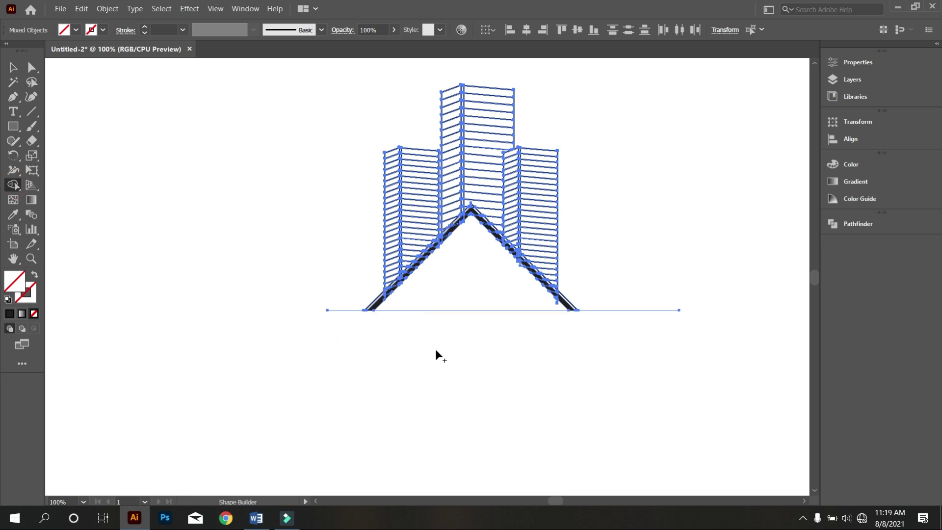
Step: Delete the horizontal cutting line, keeping only the towers and the roof-shaped upper part of the diamond
click(13, 67)
click(119, 139)
drag(267, 249, 347, 382)
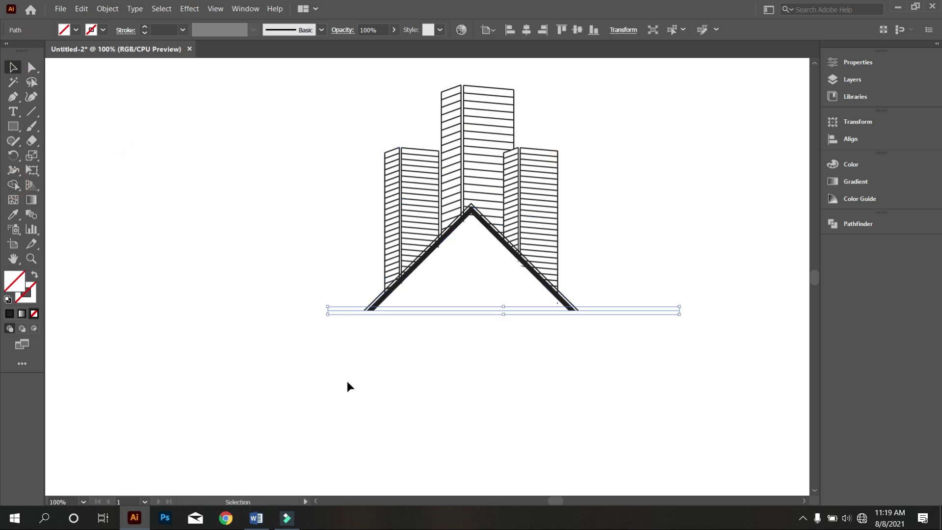
key(Delete)
scroll(400, 356, up, 1)
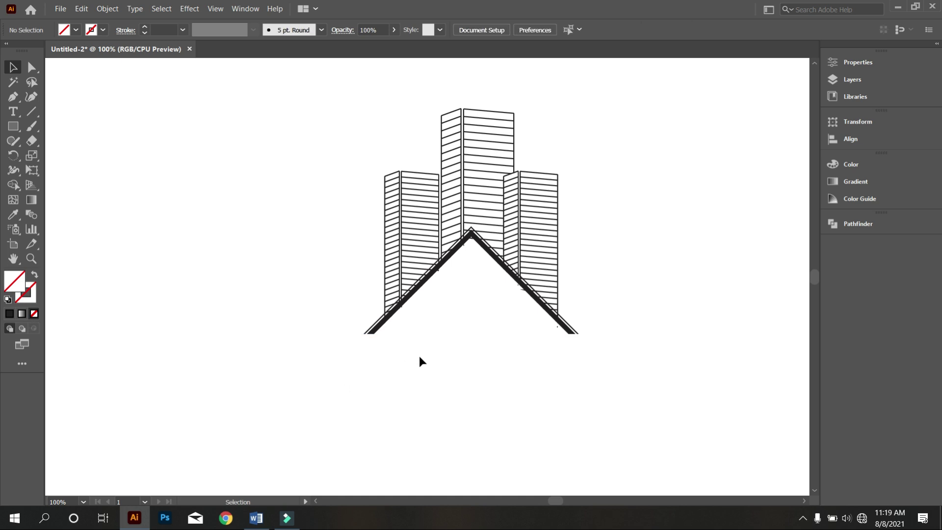
Step: Draw a short horizontal line in the empty area beside the left tower and give it a black stroke
click(32, 116)
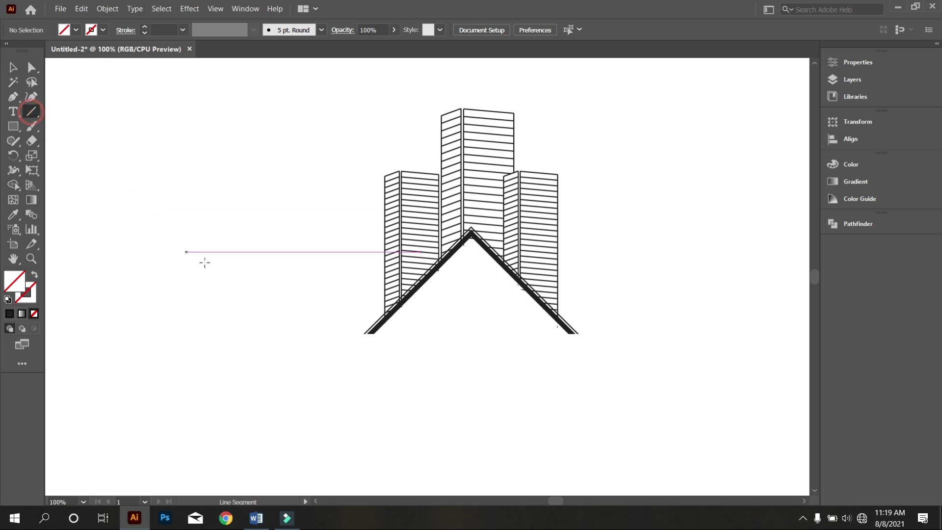
drag(181, 231, 255, 262)
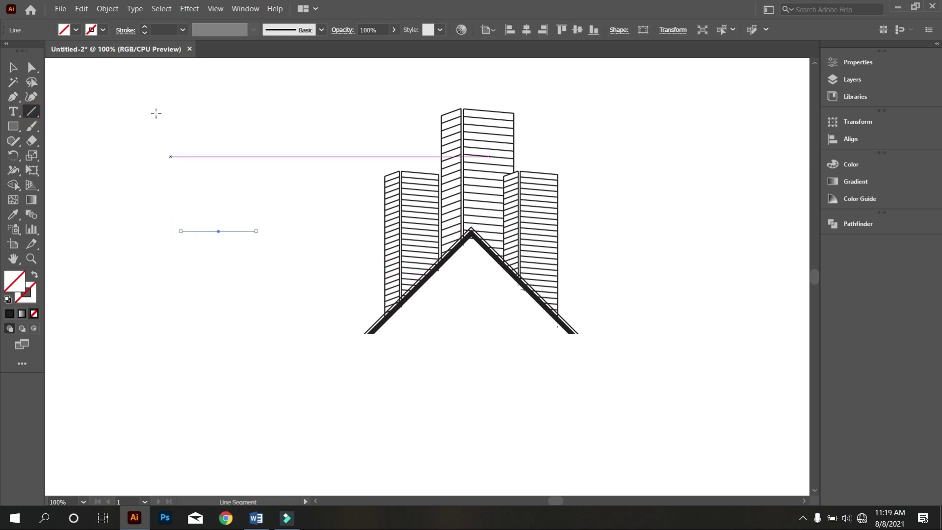
click(104, 30)
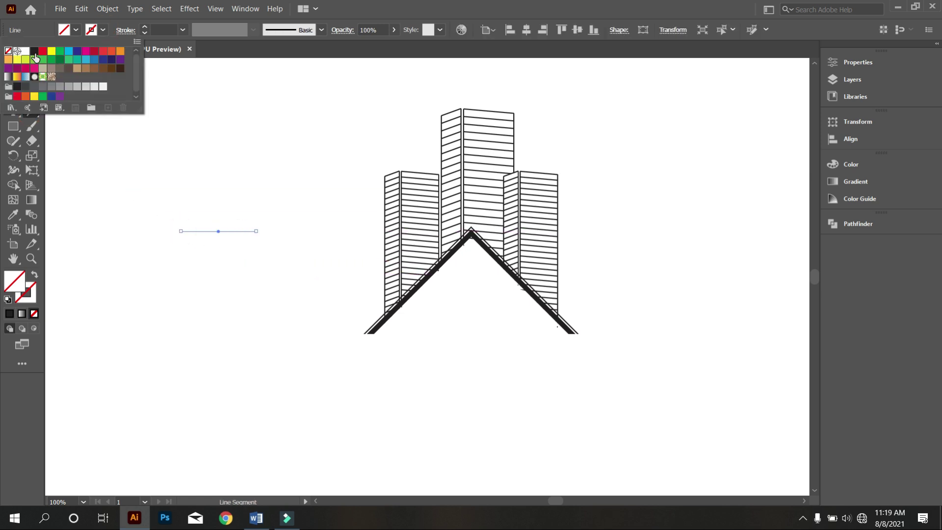
click(34, 52)
click(173, 182)
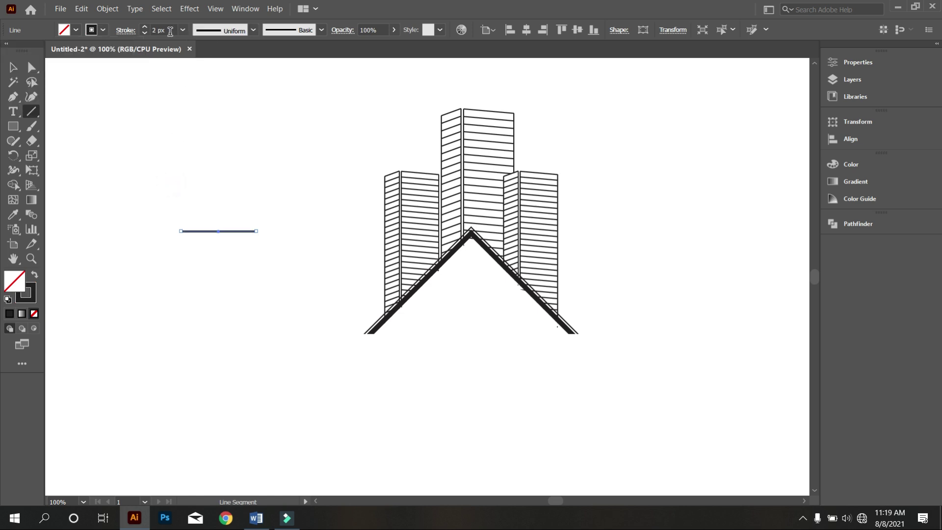
Step: Set the short line's stroke to 5 px and apply the triangular width profile that tapers to a point, and deselect it
scroll(171, 32, up, 2)
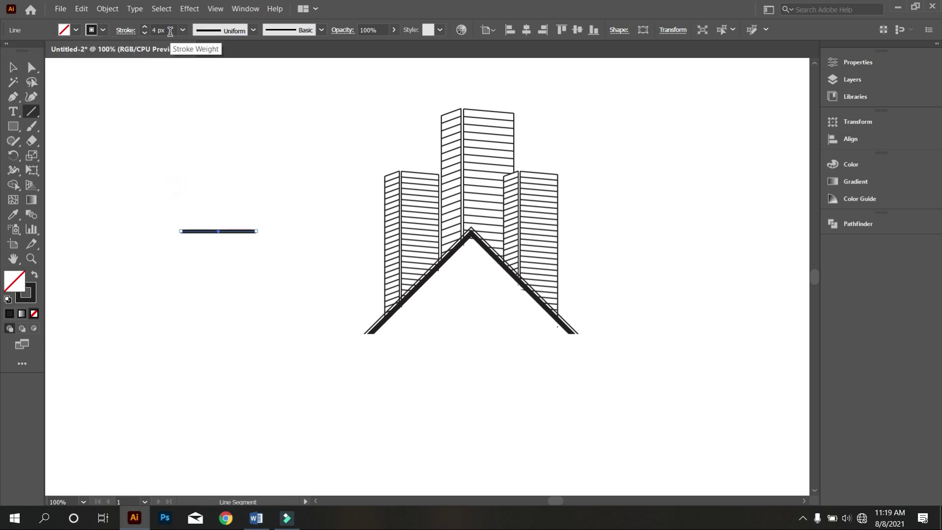
click(254, 31)
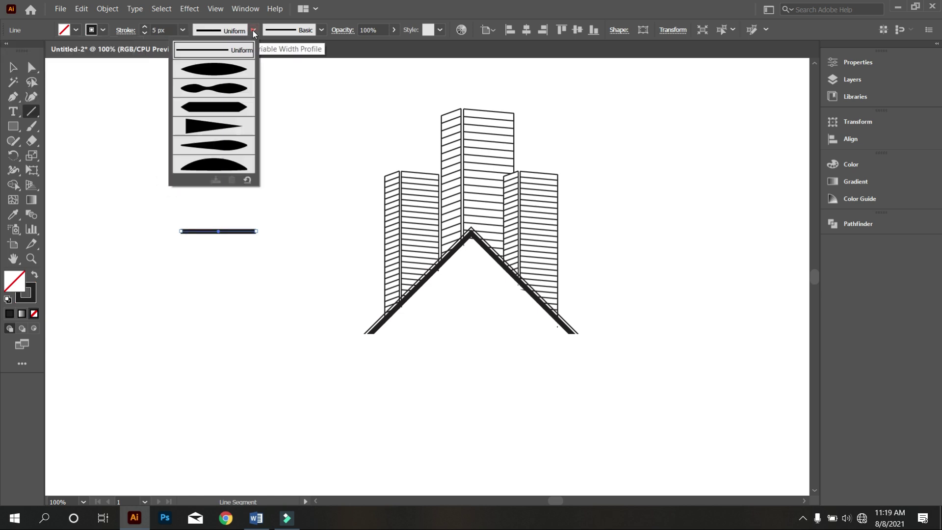
click(223, 126)
click(13, 68)
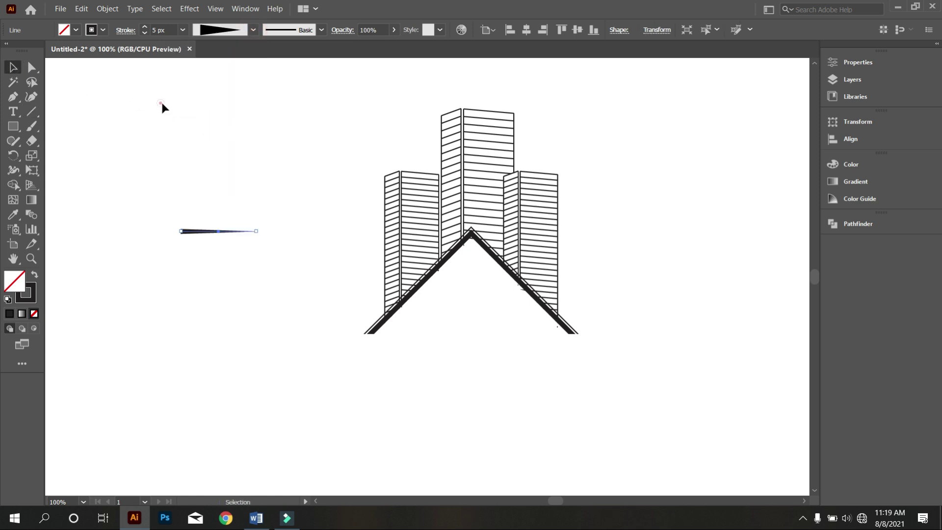
click(162, 104)
Step: Move the tapered line to the roof's lower right end, shorten it, and place its thick end across the roof edge
drag(203, 234, 598, 313)
scroll(646, 325, up, 2)
scroll(643, 317, up, 1)
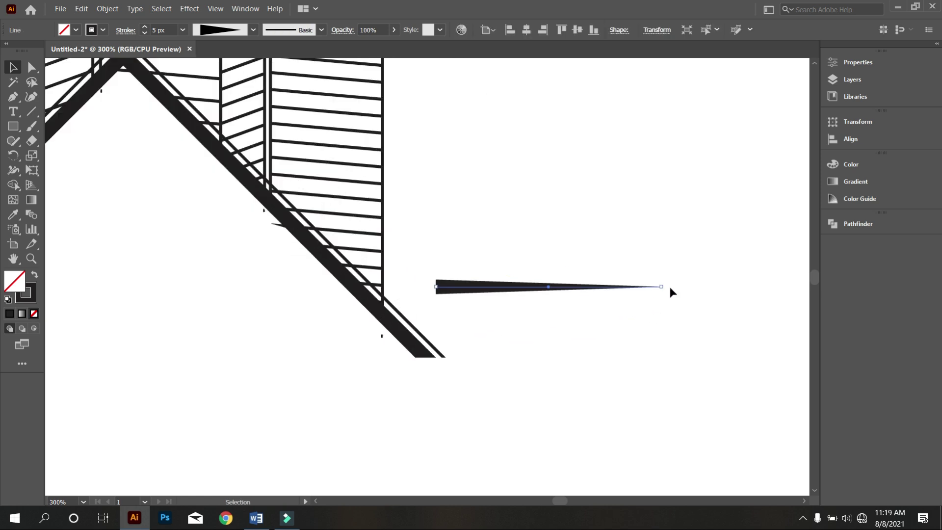
drag(661, 289, 583, 289)
click(600, 330)
drag(490, 290, 433, 340)
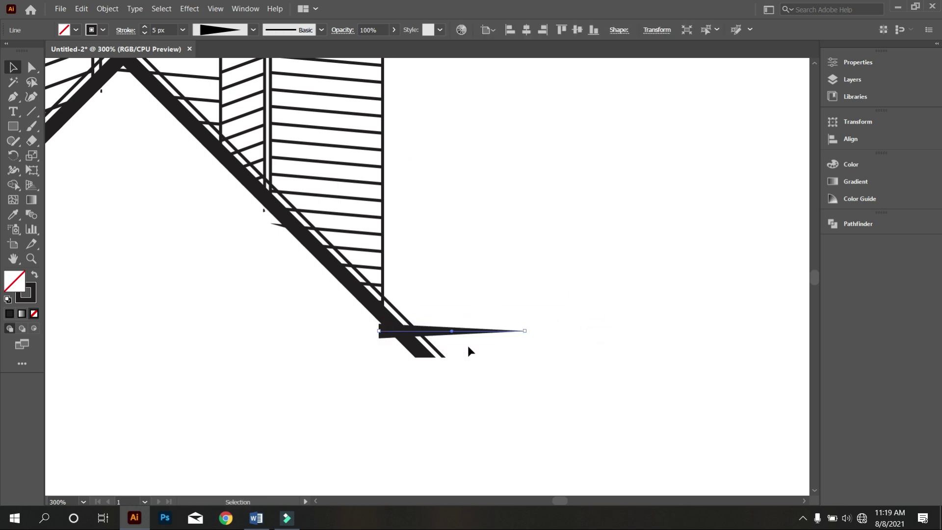
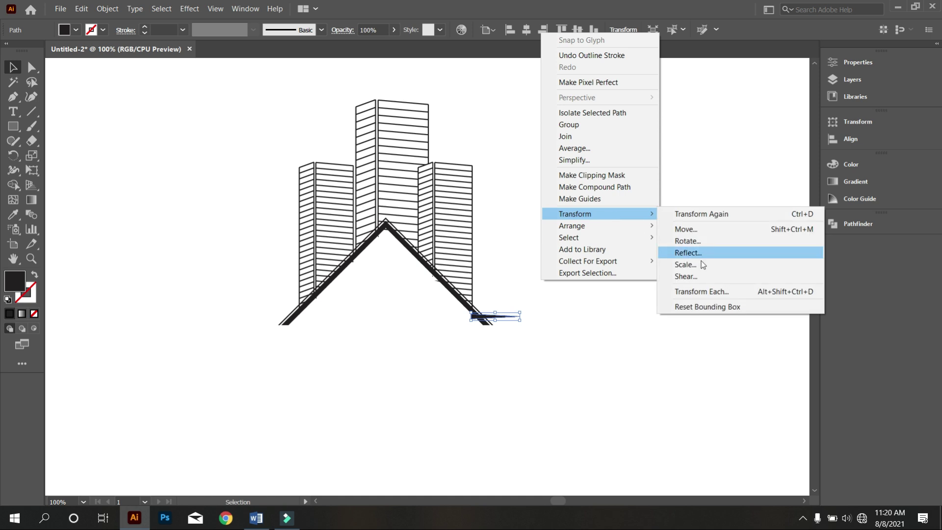
Step: Make a vertically reflected copy of the tapered line and place it across the roof's lower left end
click(711, 253)
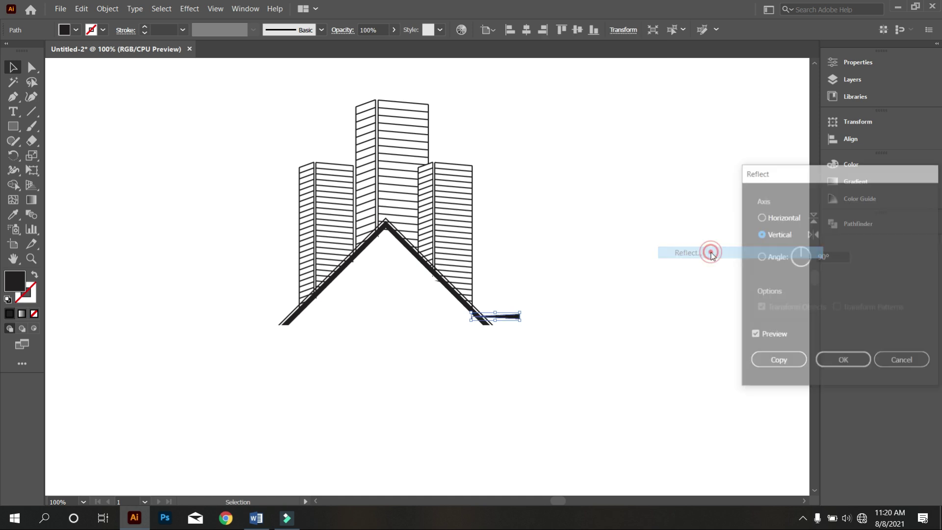
click(784, 357)
drag(514, 319, 301, 318)
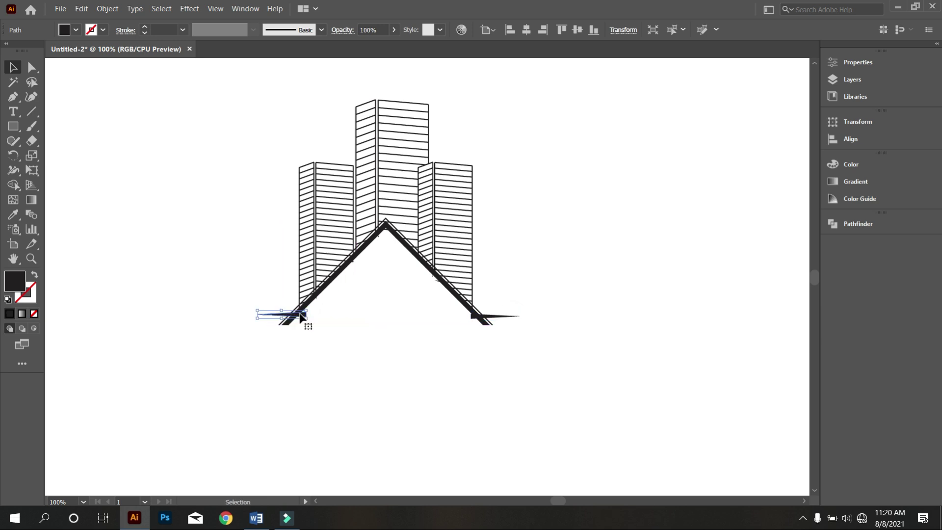
Step: Nudge the mirrored tapered line sideways so its thick end just crosses the inner edge of the roof's left slope
scroll(296, 320, up, 4)
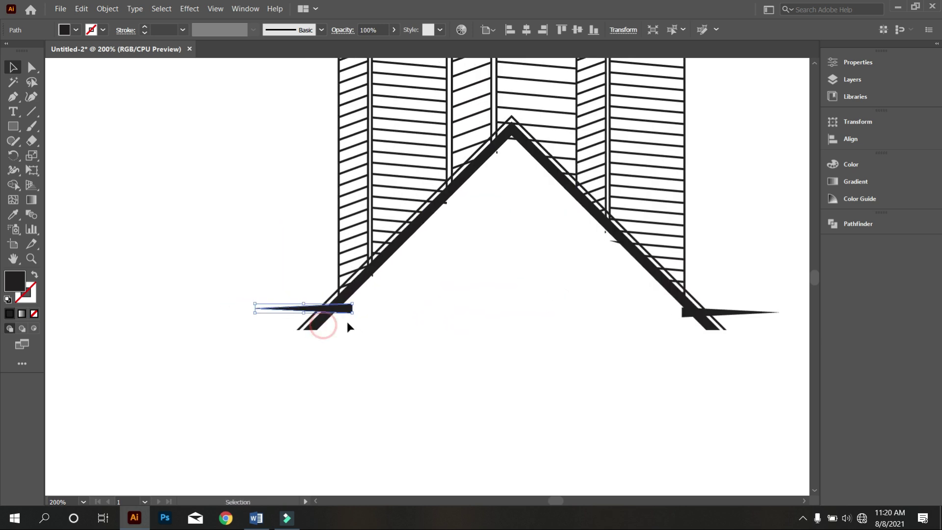
key(Left)
key(Left)
key(Left)
key(Left)
key(Left)
key(Left)
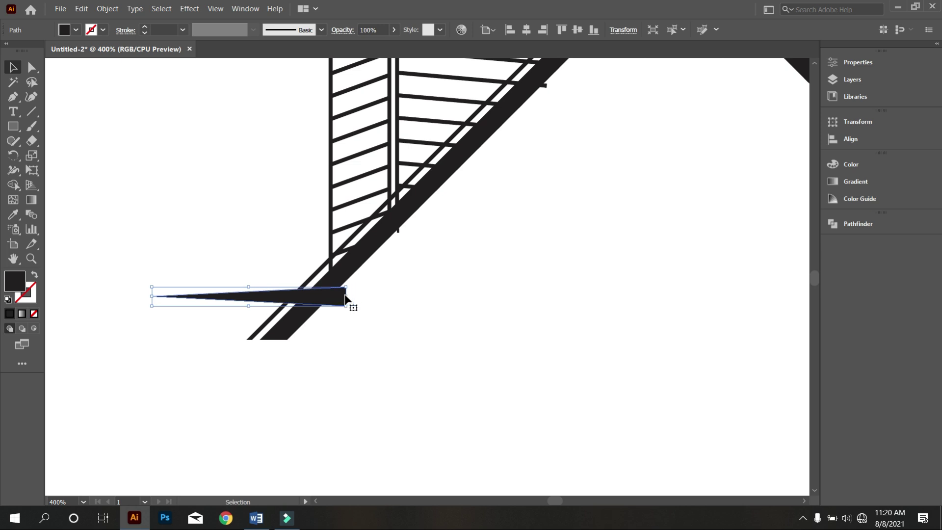
key(Left)
key(Left)
key(Right)
key(Right)
scroll(355, 311, down, 4)
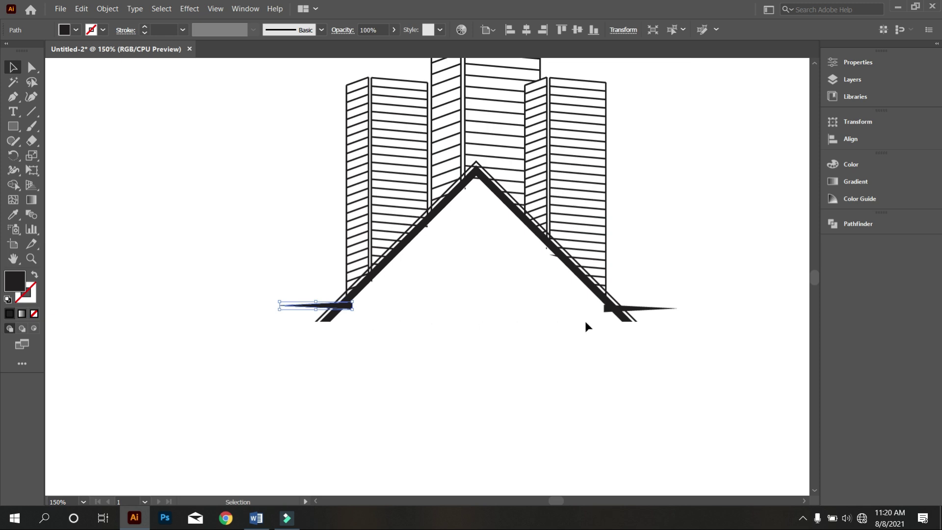
Step: Align the two tapered lines on their vertical centres, group them, and clear the selection
shift+click(661, 308)
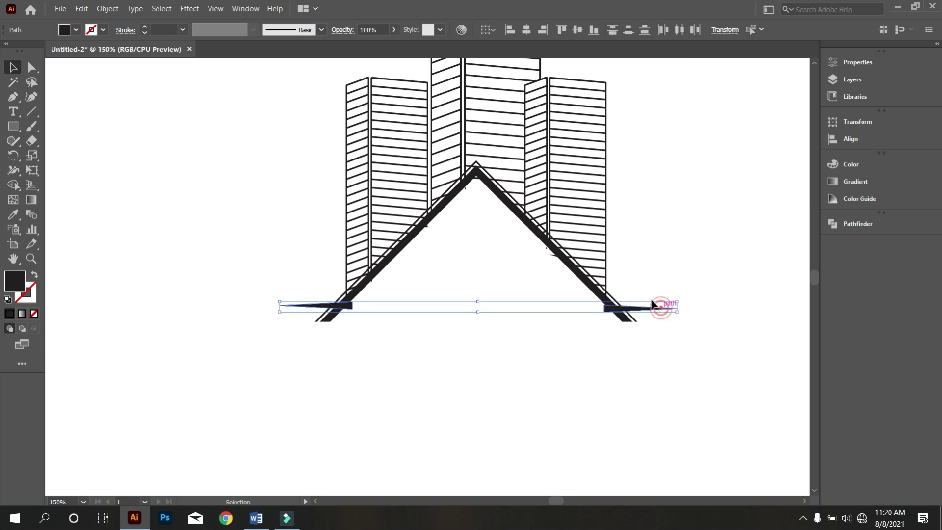
click(578, 30)
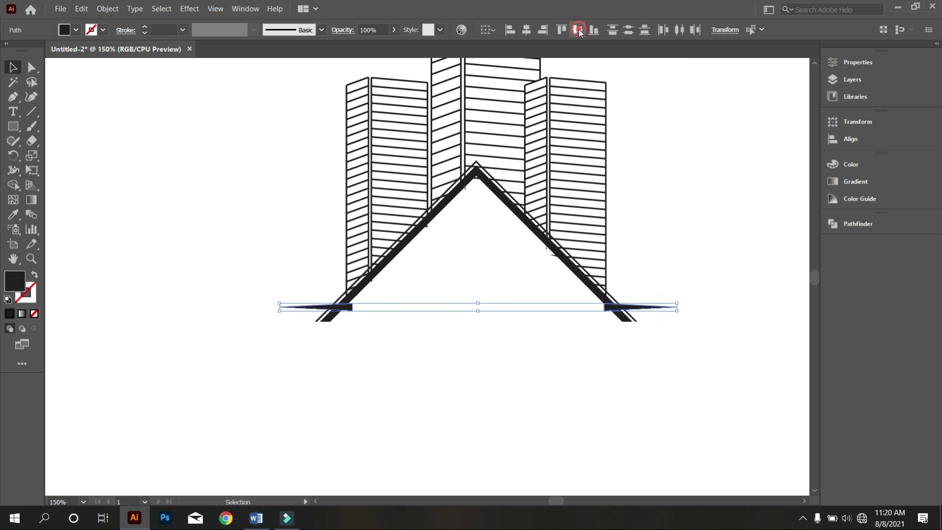
right_click(661, 215)
click(695, 284)
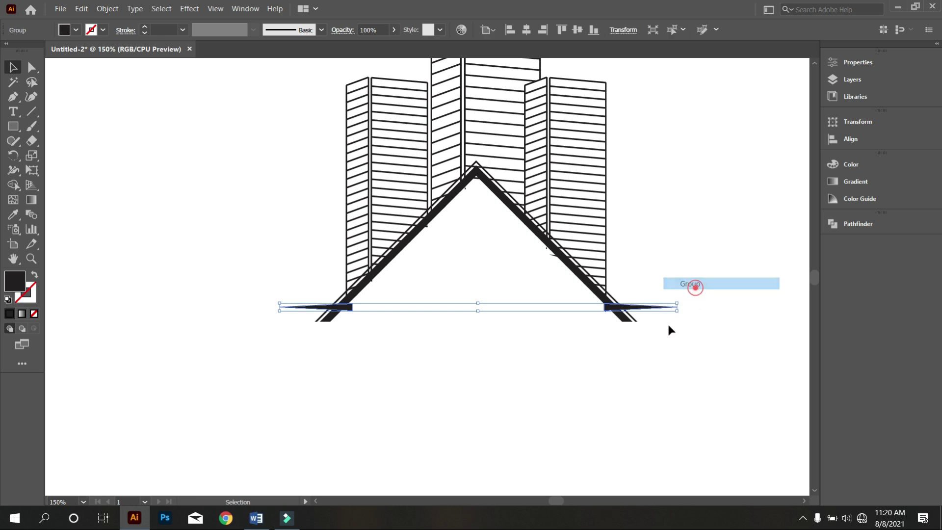
click(639, 358)
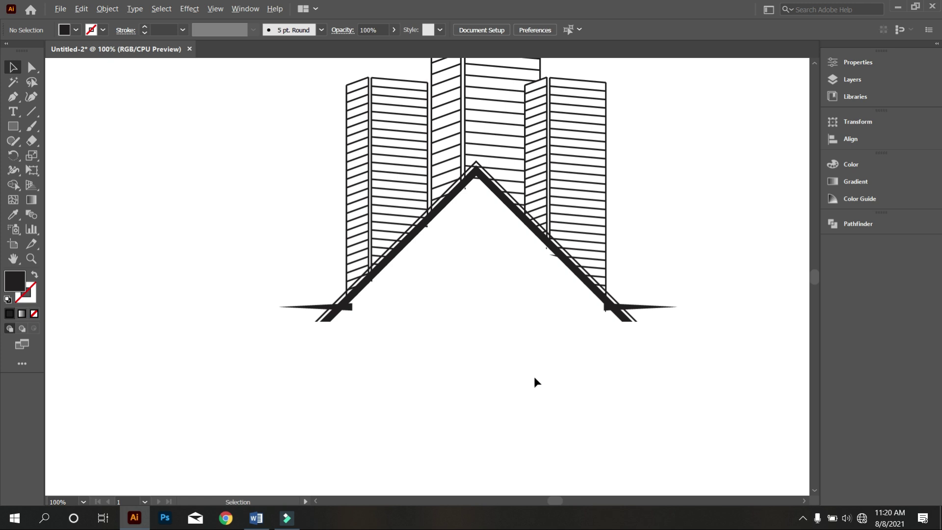
Step: Select the whole artwork and use Shape Builder to remove the roof ends hanging below the left tapered line
scroll(534, 376, down, 3)
drag(595, 389, 395, 241)
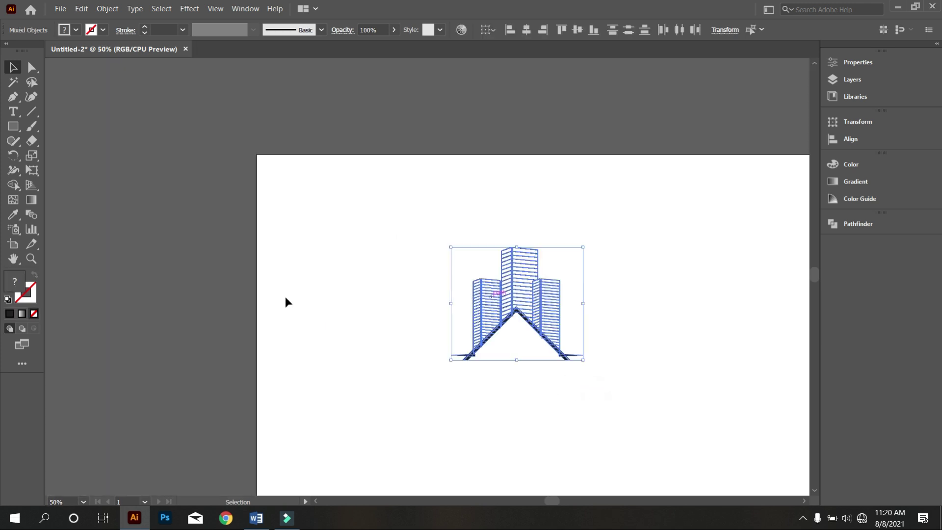
click(13, 187)
scroll(517, 372, up, 4)
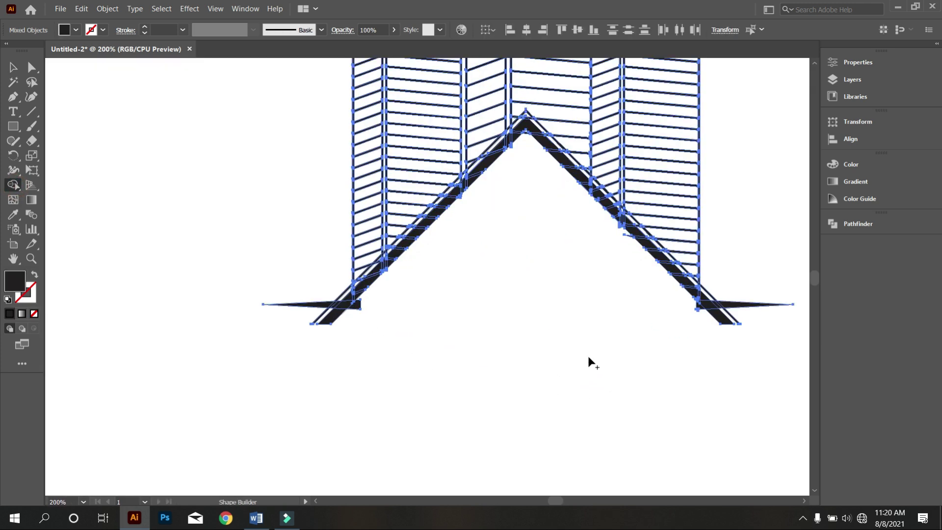
scroll(356, 301, up, 5)
drag(167, 358, 341, 373)
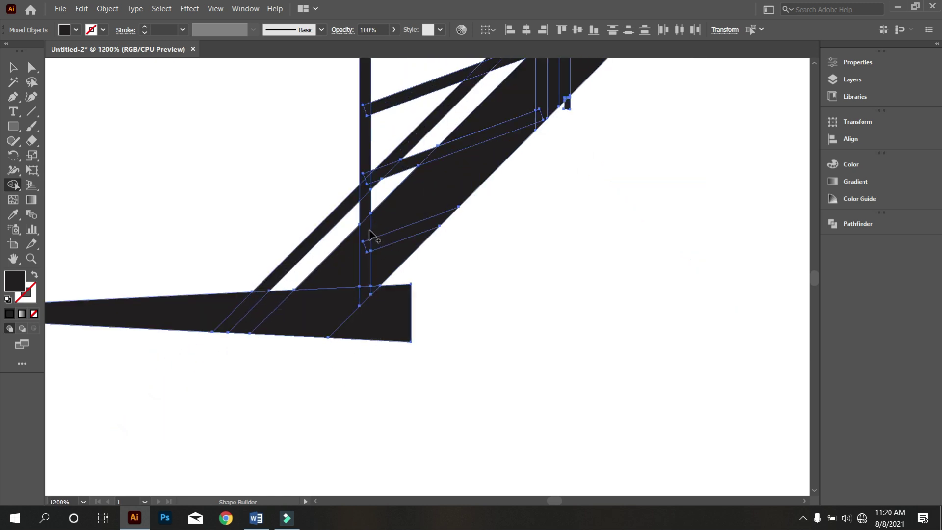
Step: Try to erase the left tower's line pieces crossing the gap between the roof's double lines
scroll(371, 246, up, 2)
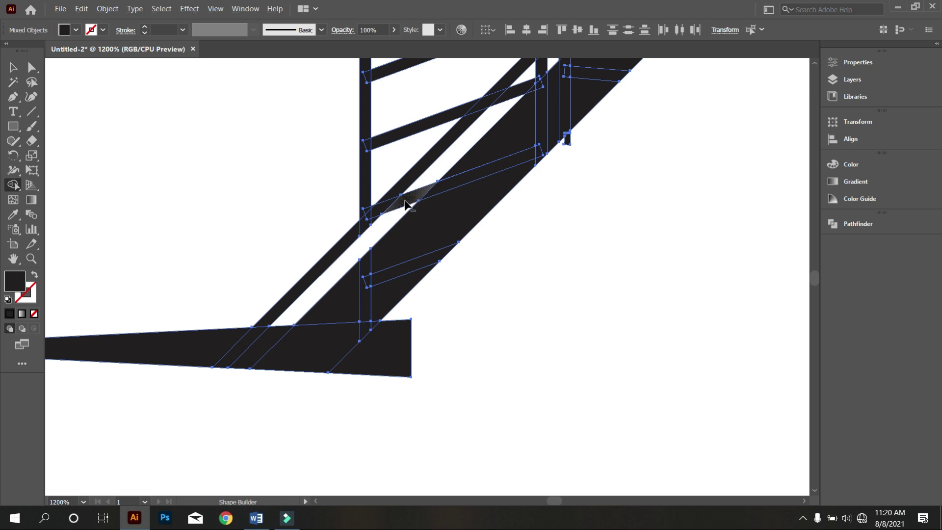
scroll(373, 235, down, 2)
scroll(407, 241, down, 2)
scroll(486, 198, up, 2)
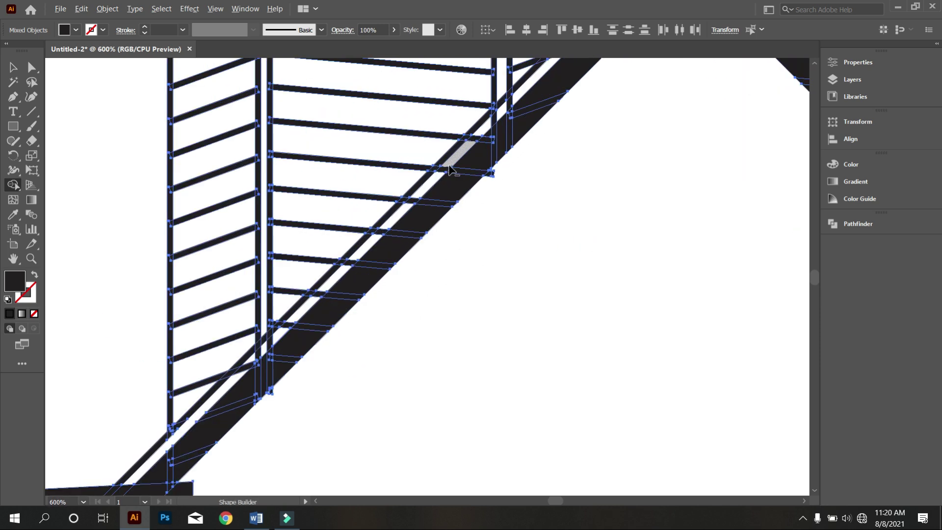
drag(433, 181, 396, 214)
drag(357, 256, 246, 383)
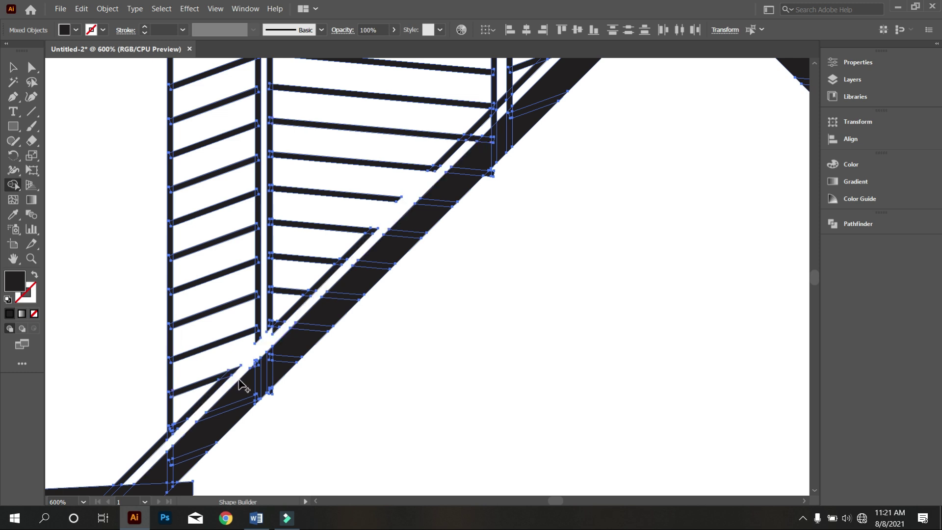
Step: Erase the left tower's line pieces that cross the white gap along the lower part of the roof's left slope
scroll(228, 377, up, 2)
scroll(285, 330, up, 3)
drag(398, 234, 264, 378)
scroll(427, 183, down, 3)
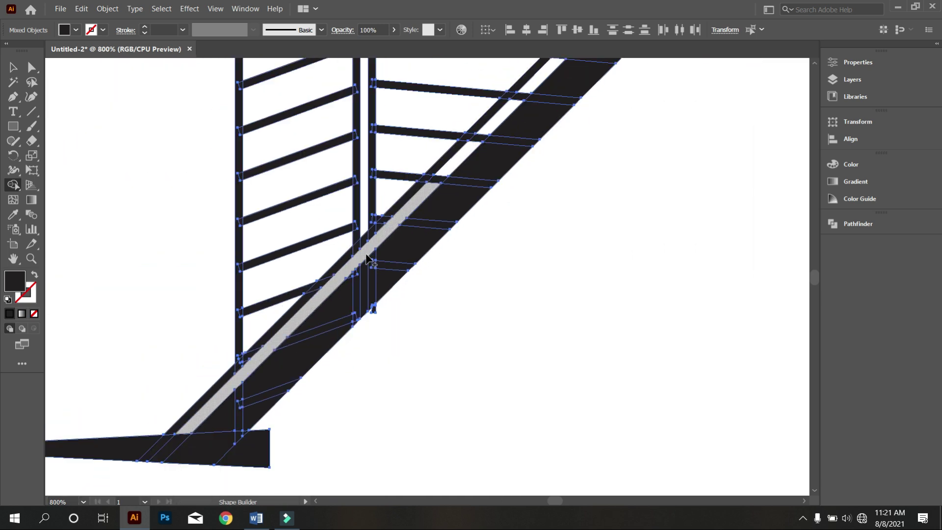
scroll(532, 205, up, 2)
drag(523, 202, 343, 378)
Step: Continue clearing the tower-line pieces from the roof gap up the left slope toward the middle tower
scroll(587, 201, down, 1)
scroll(588, 201, up, 2)
mouse_move(444, 194)
mouse_down()
mouse_move(344, 267)
mouse_move(238, 388)
mouse_up()
scroll(123, 482, down, 2)
scroll(413, 248, up, 2)
drag(233, 328, 162, 395)
scroll(346, 245, down, 4)
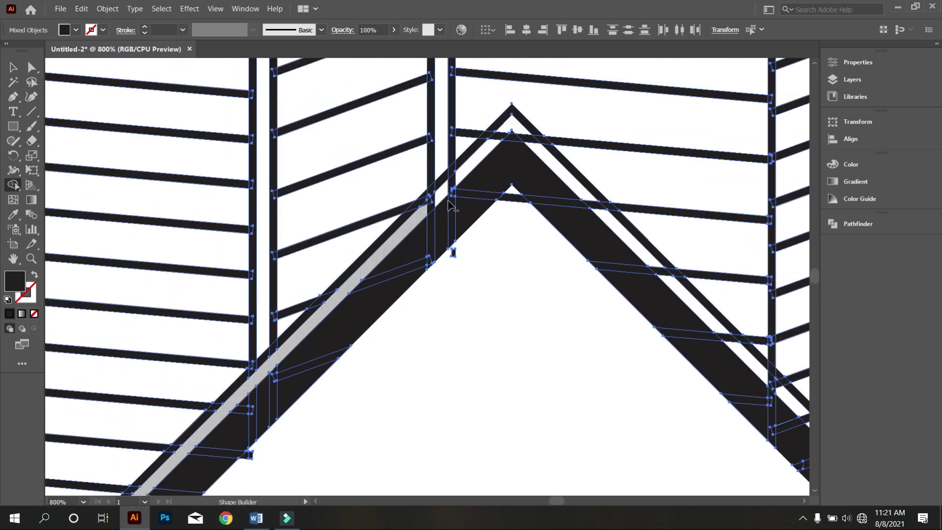
Step: Remove the middle tower's line pieces crossing the roof gap on the upper left slope and around the peak
scroll(463, 179, up, 6)
mouse_move(468, 170)
mouse_down()
mouse_move(369, 274)
mouse_move(339, 289)
mouse_up()
alt+click(446, 228)
scroll(441, 234, down, 3)
alt+click(495, 179)
alt+click(514, 155)
alt+click(556, 156)
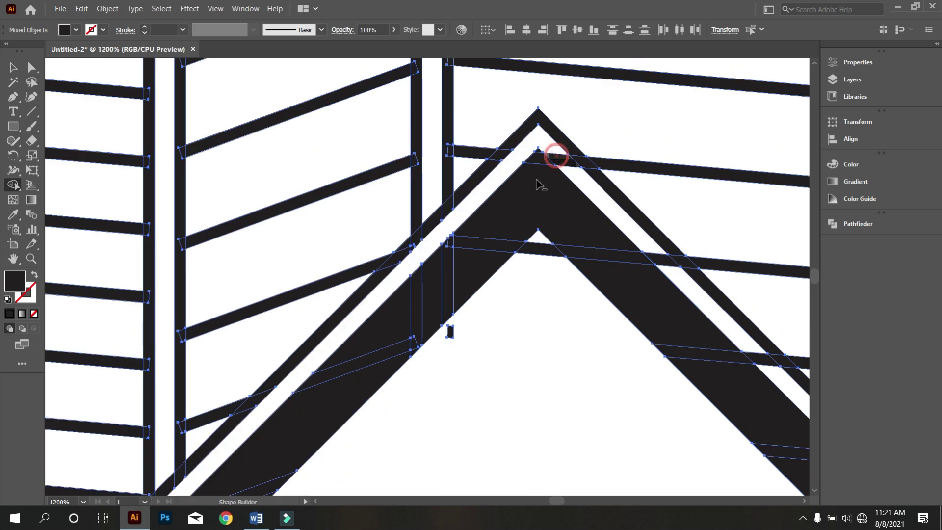
Step: Trim off the roof ends below the right tapered line and the tapered line's thick end projecting inside the roof
scroll(534, 189, down, 5)
scroll(683, 335, up, 2)
scroll(708, 409, up, 2)
scroll(748, 454, down, 3)
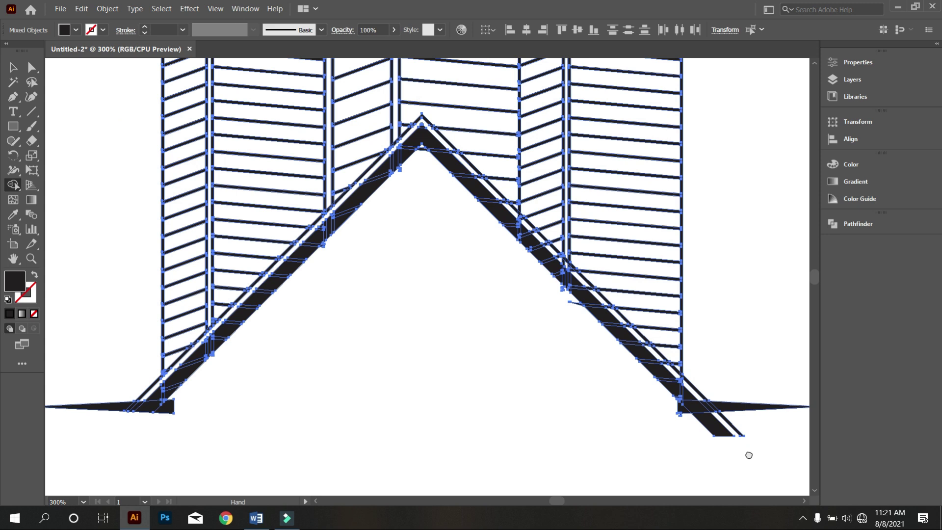
scroll(748, 454, up, 2)
scroll(617, 371, up, 3)
drag(731, 303, 576, 316)
drag(555, 273, 550, 286)
scroll(549, 286, up, 2)
drag(495, 268, 569, 302)
scroll(595, 332, up, 4)
scroll(598, 326, down, 2)
scroll(584, 260, up, 2)
Step: Erase the right tower's line pieces crossing the white gap along the lower part of the roof's right slope
alt+click(466, 194)
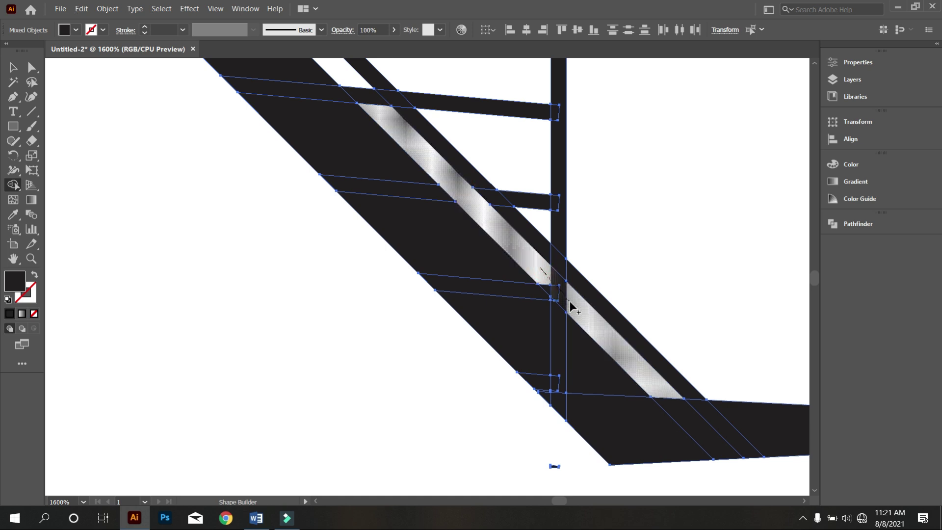
scroll(569, 301, down, 2)
scroll(552, 294, up, 2)
scroll(565, 294, up, 1)
alt+click(573, 307)
scroll(573, 308, down, 3)
scroll(471, 216, up, 1)
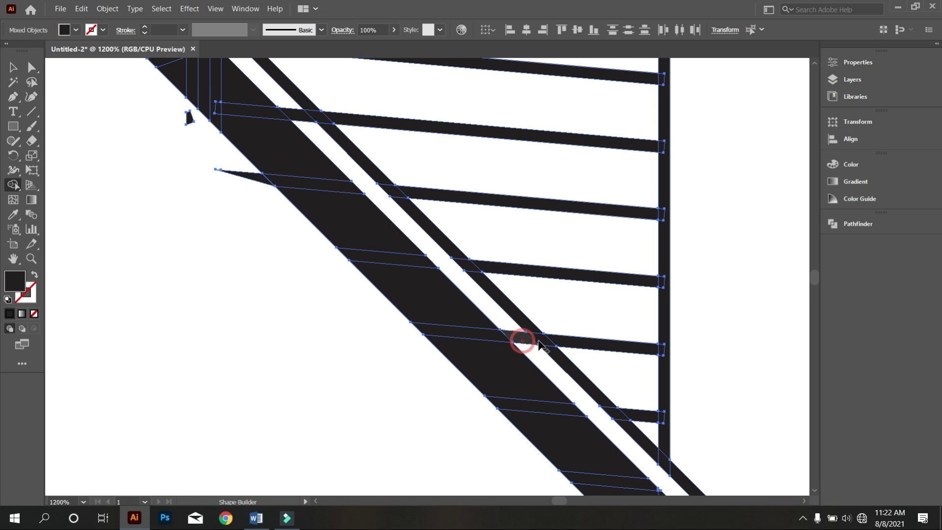
scroll(406, 278, down, 3)
scroll(568, 277, up, 4)
scroll(567, 300, down, 3)
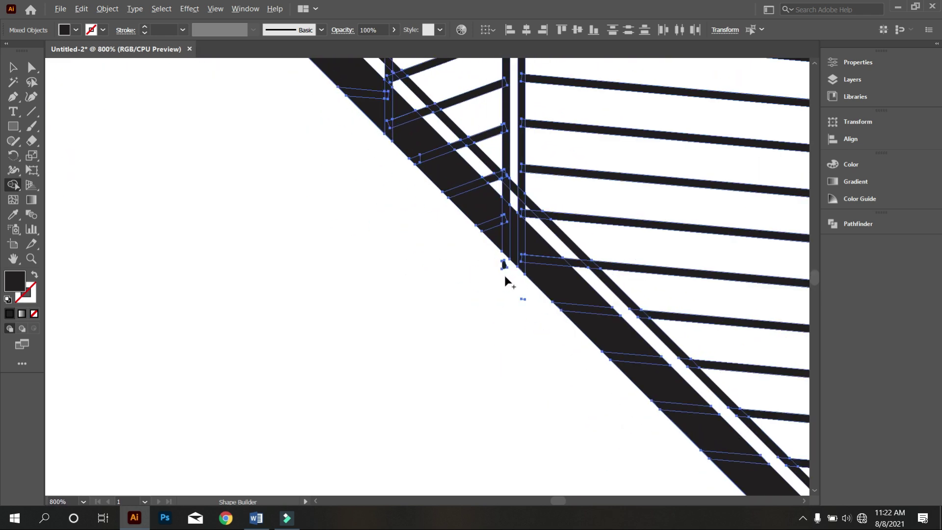
Step: Clear the roof gap of the right tower's vertical edges and side-face lines midway along the right slope
scroll(495, 223, up, 3)
drag(495, 223, 551, 273)
scroll(549, 275, up, 2)
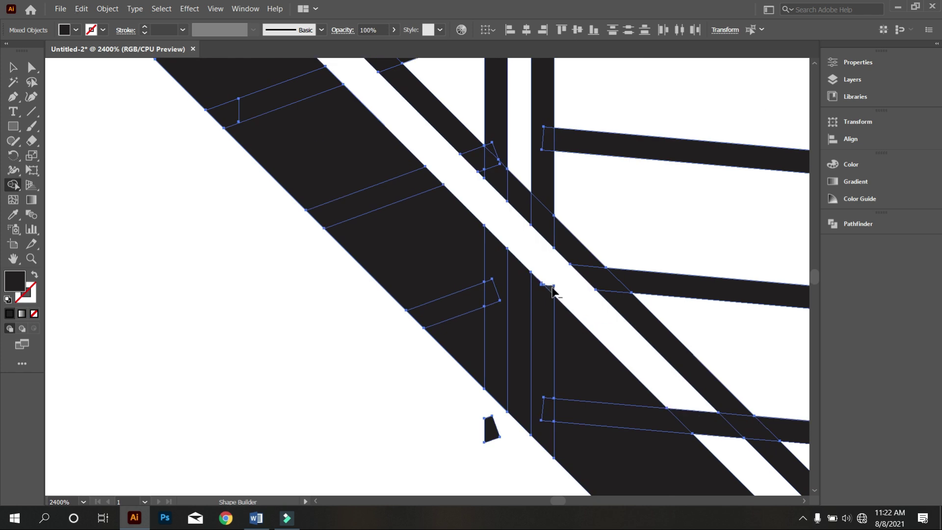
scroll(556, 293, down, 3)
scroll(471, 220, up, 3)
mouse_move(469, 216)
mouse_down()
mouse_move(508, 239)
mouse_move(557, 297)
mouse_up()
scroll(495, 238, down, 1)
scroll(425, 172, up, 1)
scroll(422, 171, down, 3)
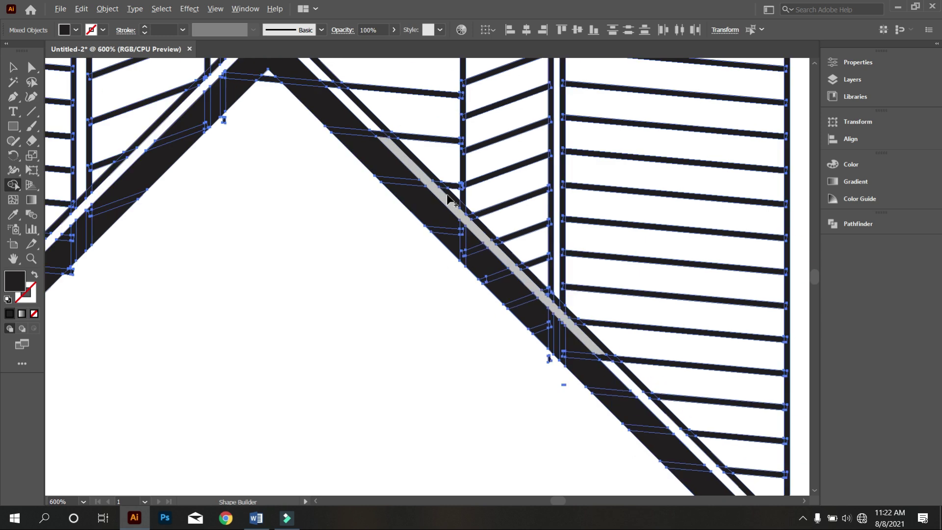
Step: Remove the remaining middle-tower line pieces crossing the roof gap on the upper right slope
scroll(422, 177, up, 4)
click(400, 178)
scroll(437, 204, down, 3)
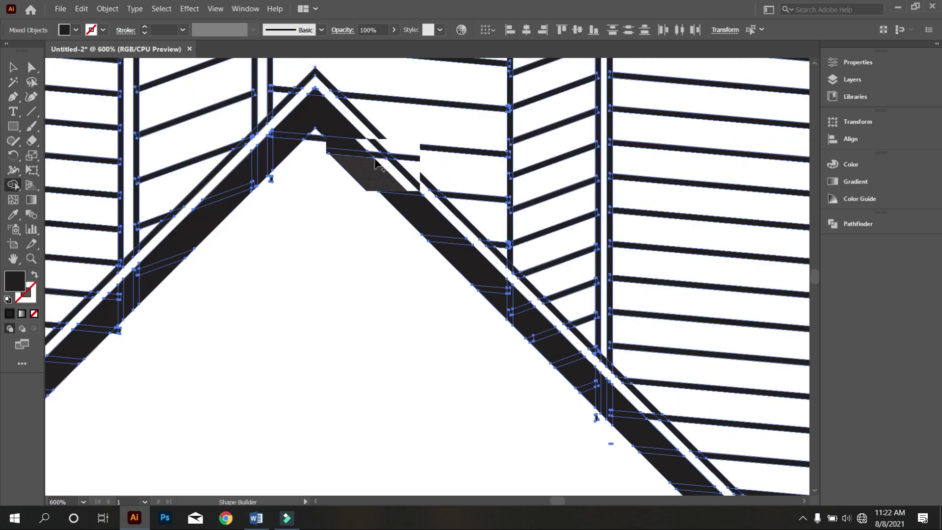
scroll(373, 132, up, 2)
alt+click(384, 189)
Step: Delete the tower-line fragments sticking out inside the roof just beneath its peak
alt+click(272, 183)
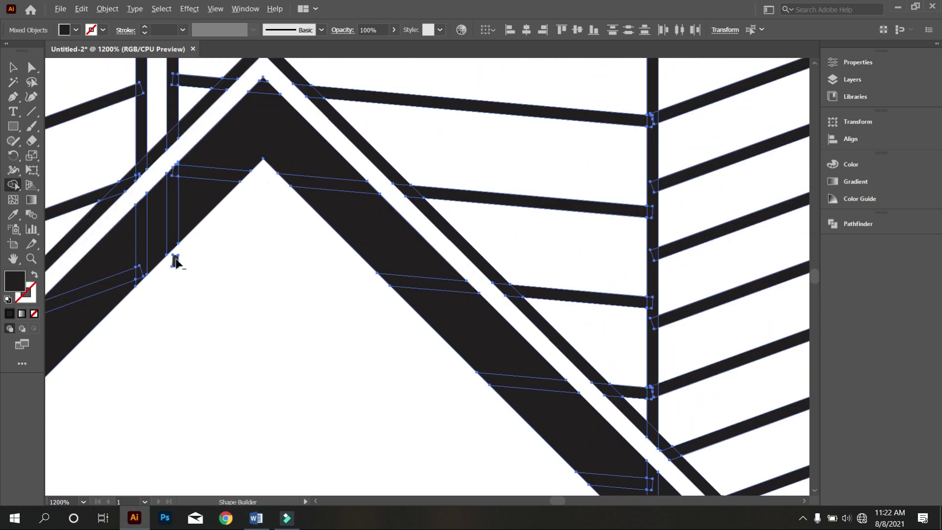
scroll(270, 287, down, 6)
scroll(441, 390, up, 2)
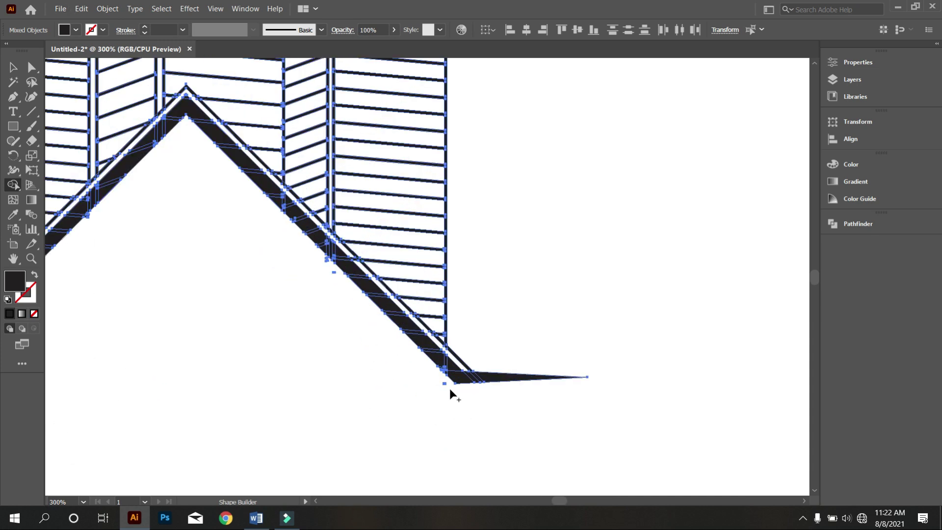
scroll(450, 387, down, 3)
Step: Deselect the artwork and examine the roof's underside for leftover line fragments
click(14, 67)
click(144, 150)
scroll(262, 354, up, 1)
scroll(374, 286, up, 3)
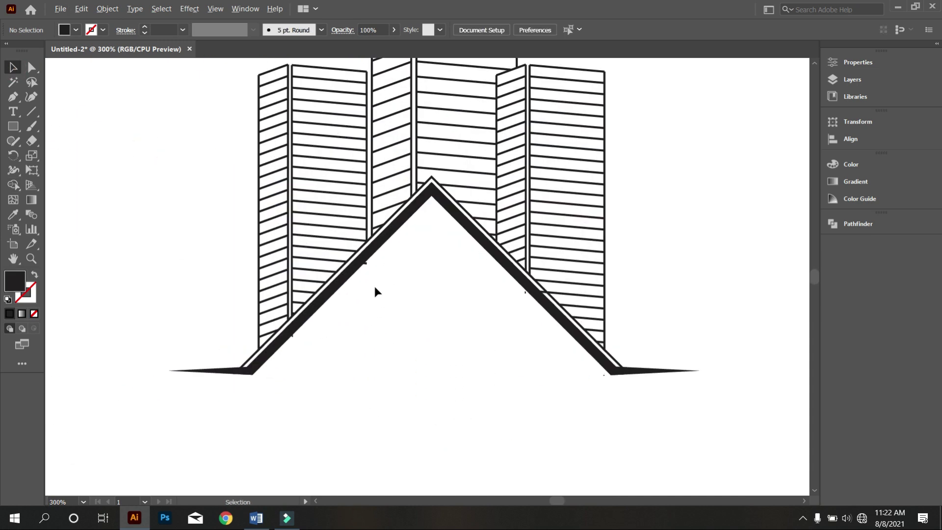
click(257, 360)
click(324, 363)
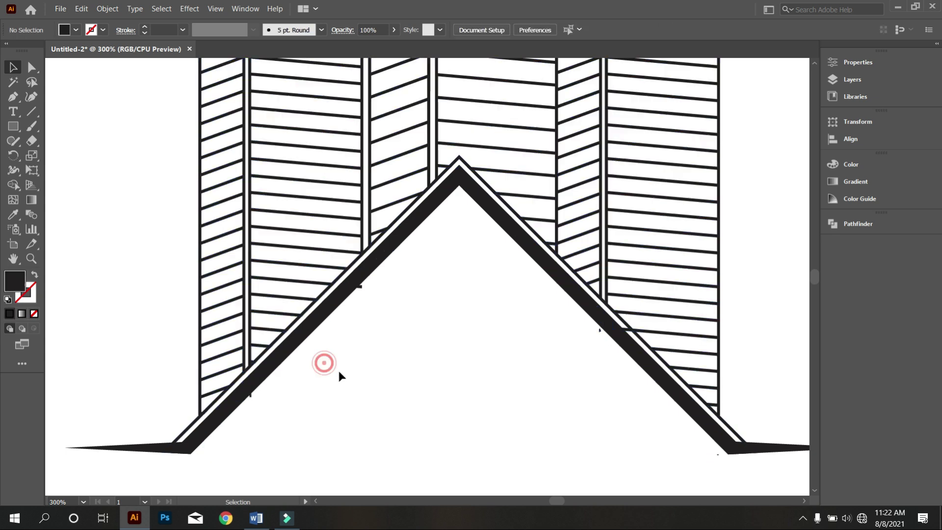
click(251, 394)
click(358, 388)
scroll(362, 387, down, 2)
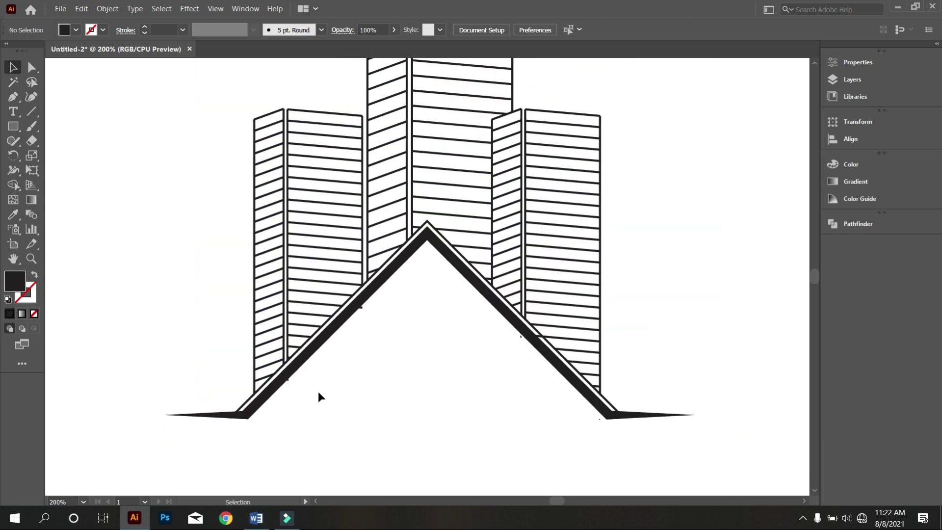
scroll(317, 392, up, 3)
scroll(264, 358, down, 5)
Step: Reselect the whole artwork and use Shape Builder to delete the stray line ends protruding below the roof's left slope
drag(196, 121, 429, 396)
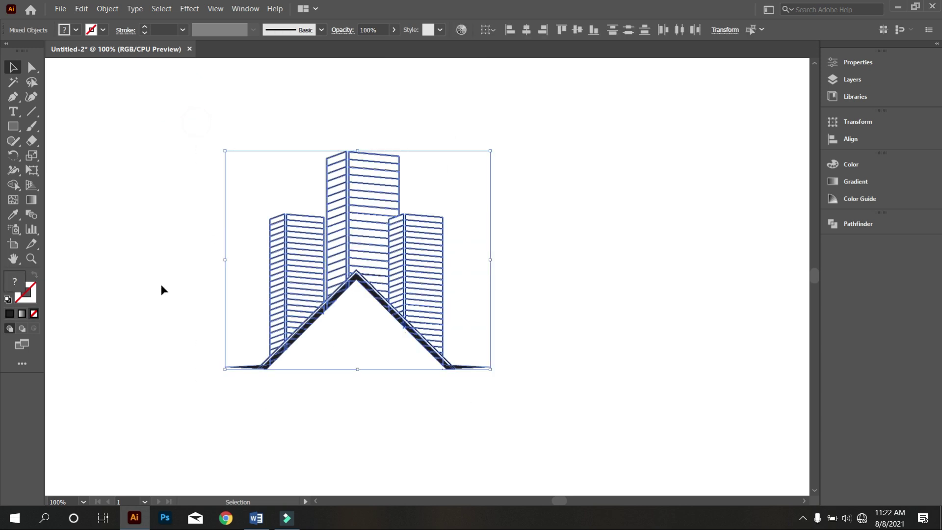
click(13, 185)
scroll(275, 363, up, 7)
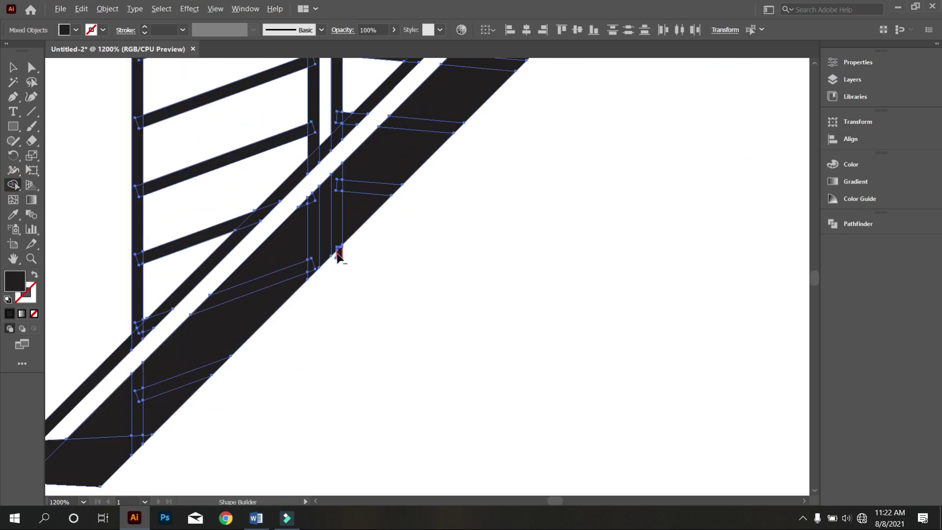
scroll(343, 222, down, 4)
scroll(438, 200, up, 5)
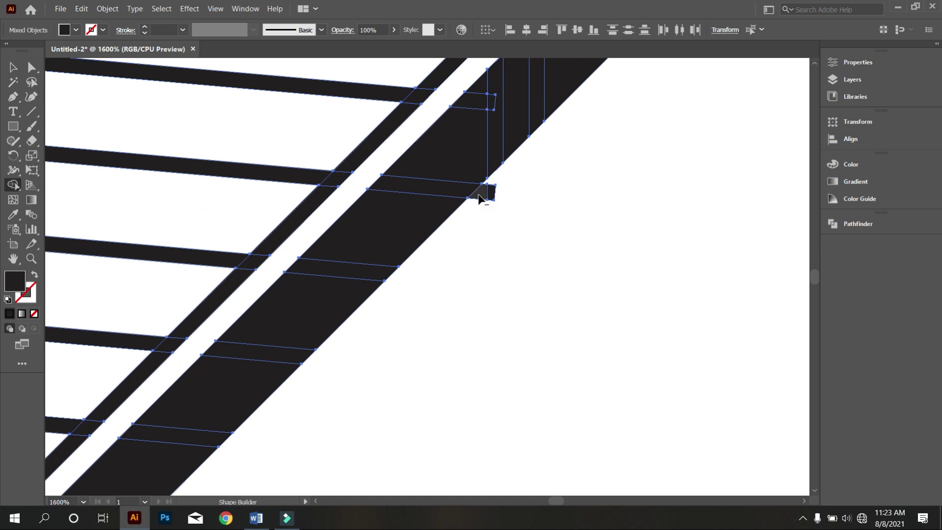
scroll(460, 223, down, 5)
scroll(294, 427, up, 4)
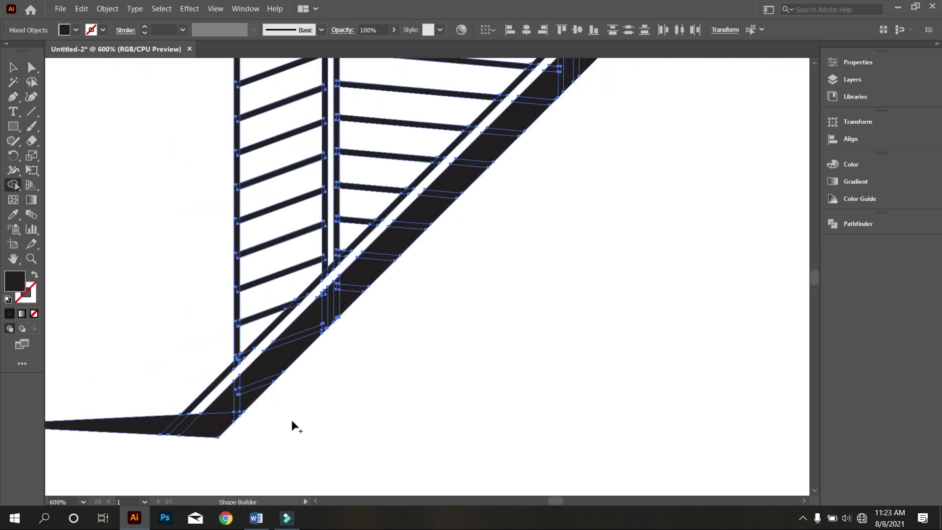
scroll(515, 180, up, 3)
scroll(502, 175, up, 1)
scroll(502, 175, down, 3)
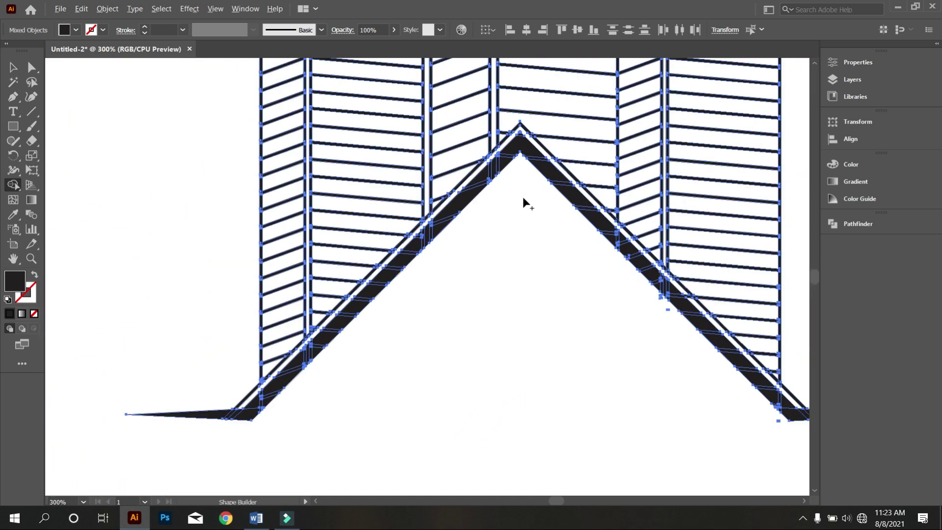
Step: Delete the stray tower-line fragments beneath the roof's right slope with Shape Builder and deselect the artwork
drag(760, 439, 587, 380)
scroll(579, 365, up, 4)
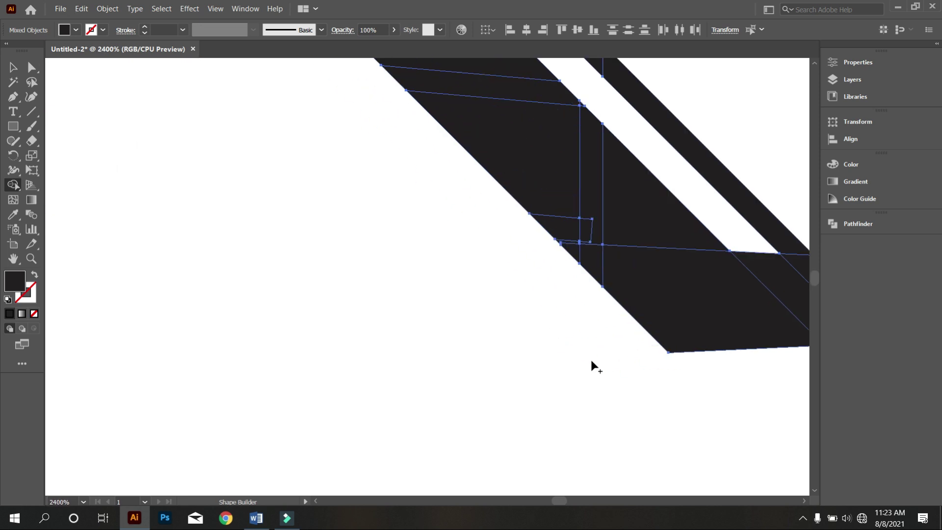
scroll(591, 364, down, 3)
scroll(490, 267, down, 2)
scroll(532, 260, up, 5)
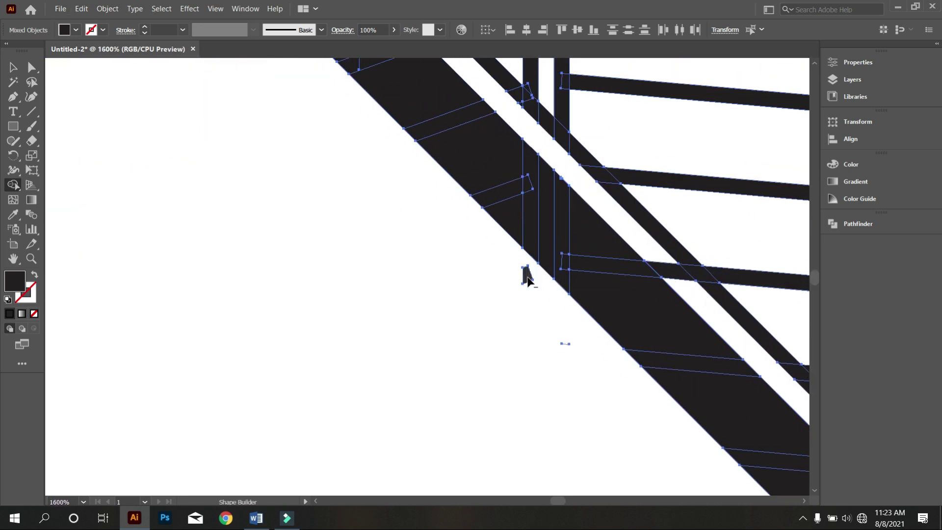
scroll(546, 378, down, 8)
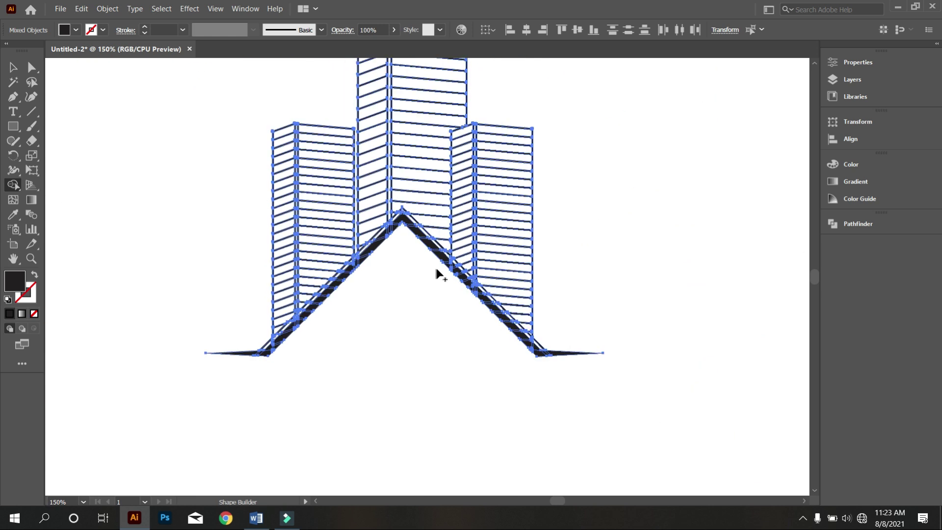
key(v)
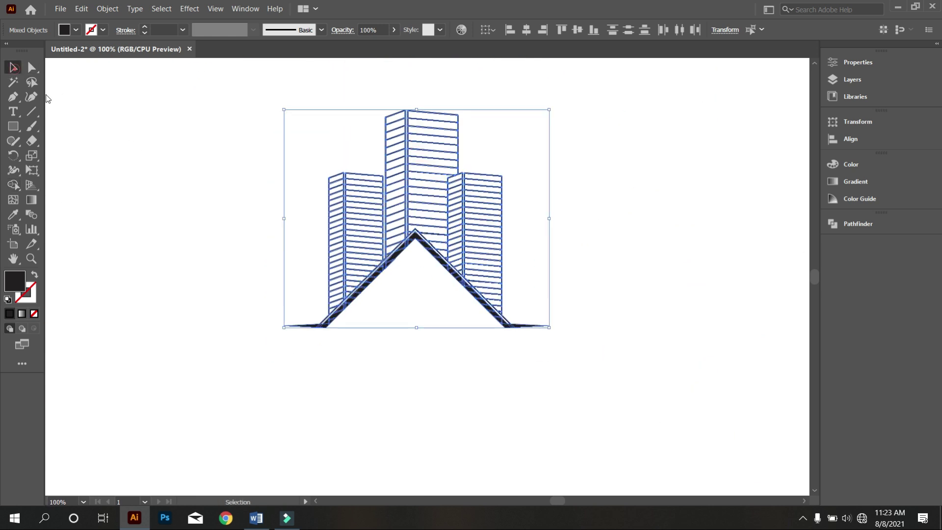
click(168, 174)
scroll(415, 351, up, 1)
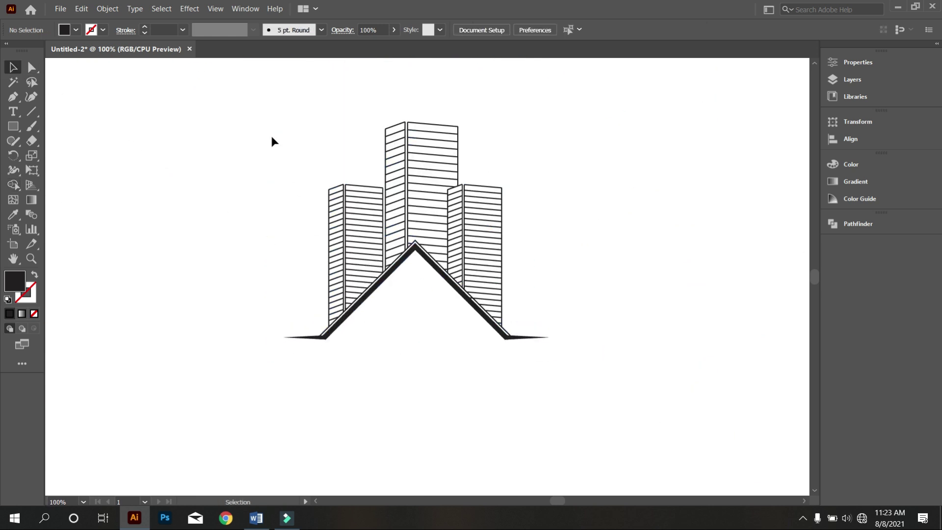
Step: Unite the towers and roof into one compound path with Pathfinder
drag(263, 116, 589, 384)
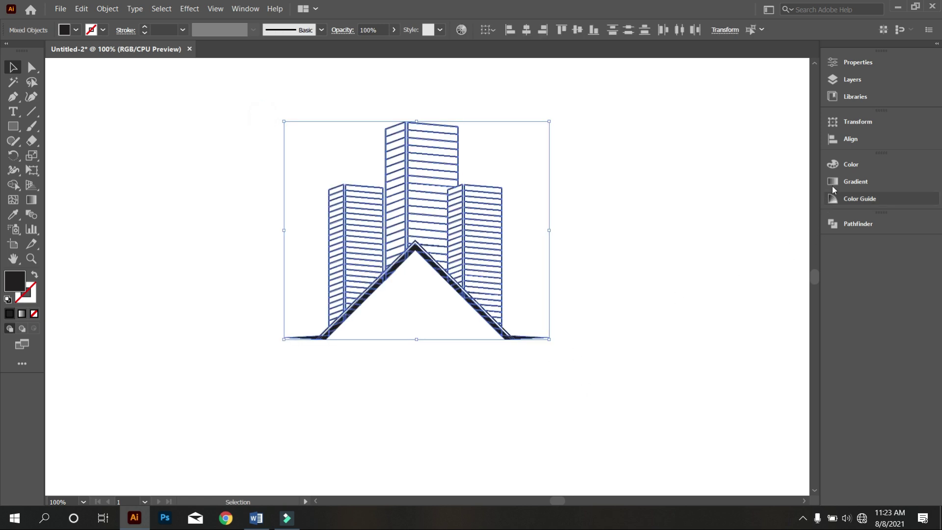
click(872, 225)
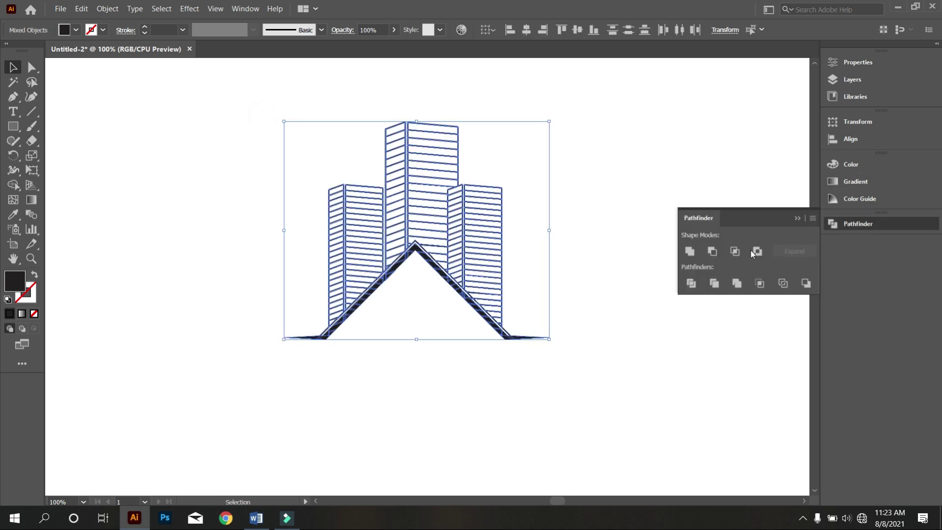
click(692, 253)
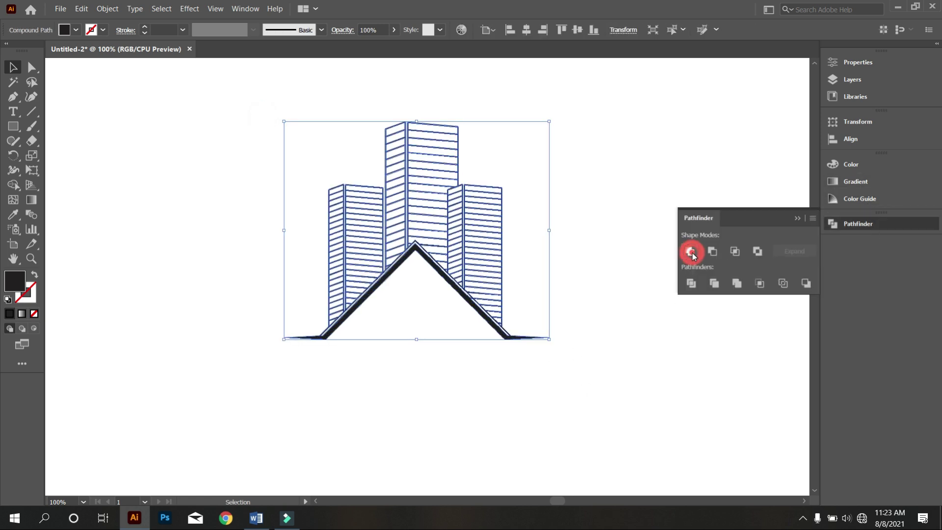
click(605, 276)
drag(267, 156, 646, 308)
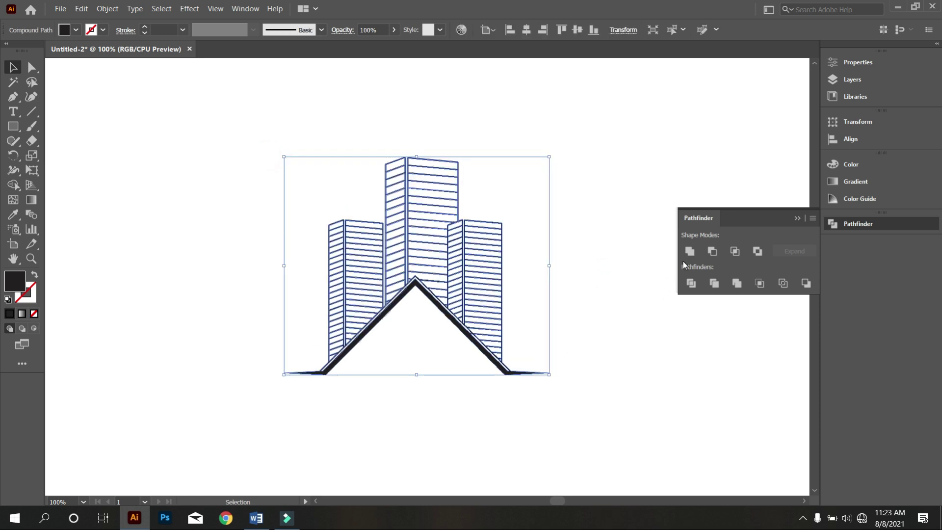
click(642, 290)
Step: Draw a black square about 83 px wide beside the left tower
scroll(447, 344, down, 2)
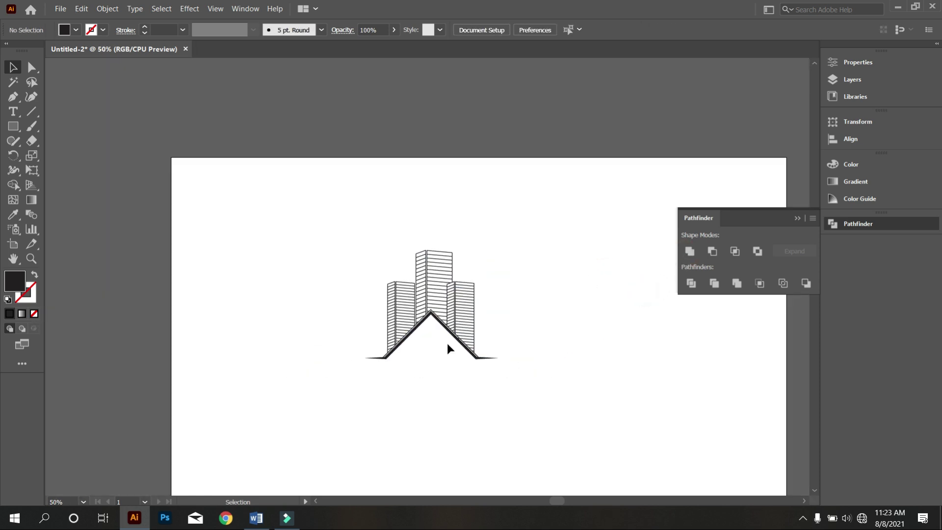
scroll(447, 344, down, 2)
scroll(452, 347, down, 1)
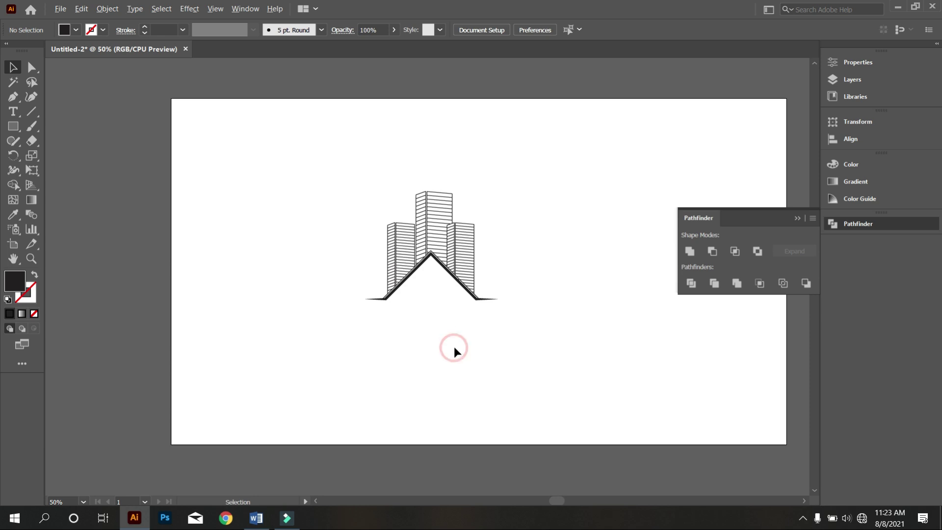
scroll(454, 346, down, 1)
scroll(458, 345, up, 2)
scroll(458, 345, up, 1)
scroll(417, 328, up, 1)
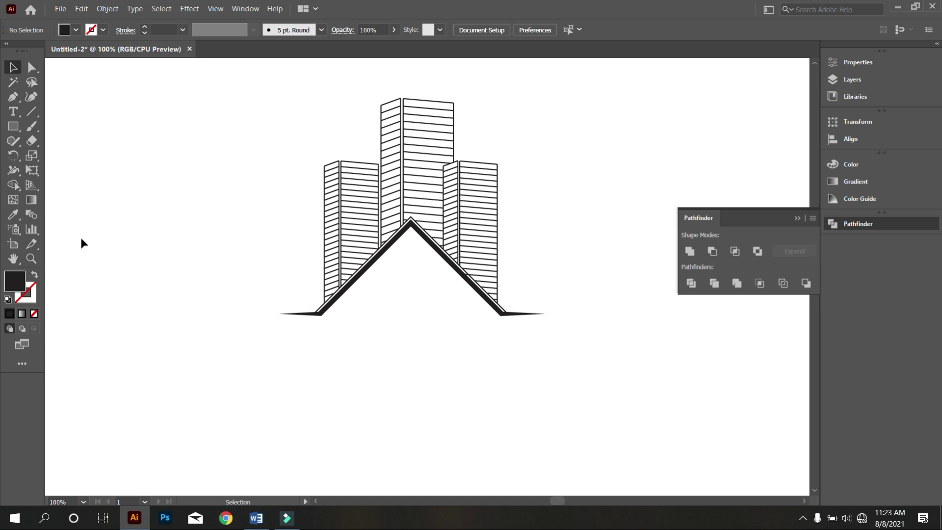
click(13, 128)
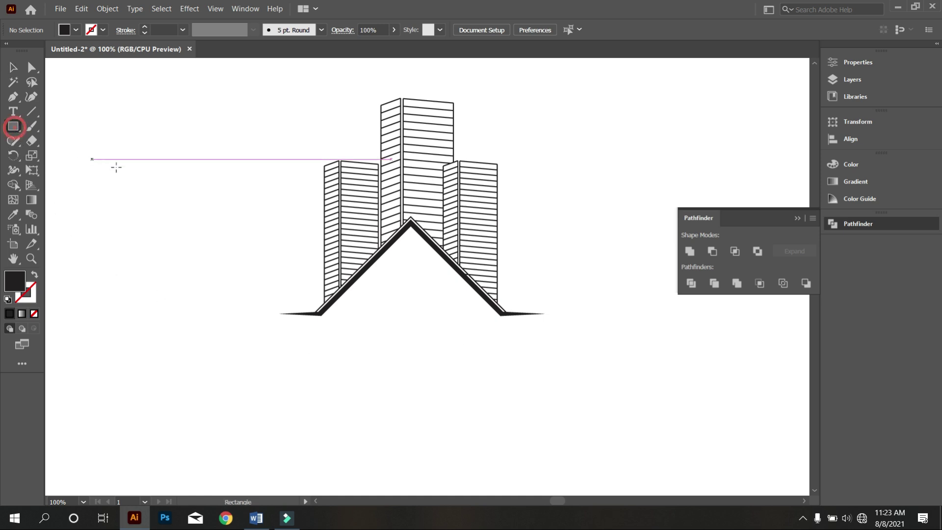
drag(153, 167, 233, 247)
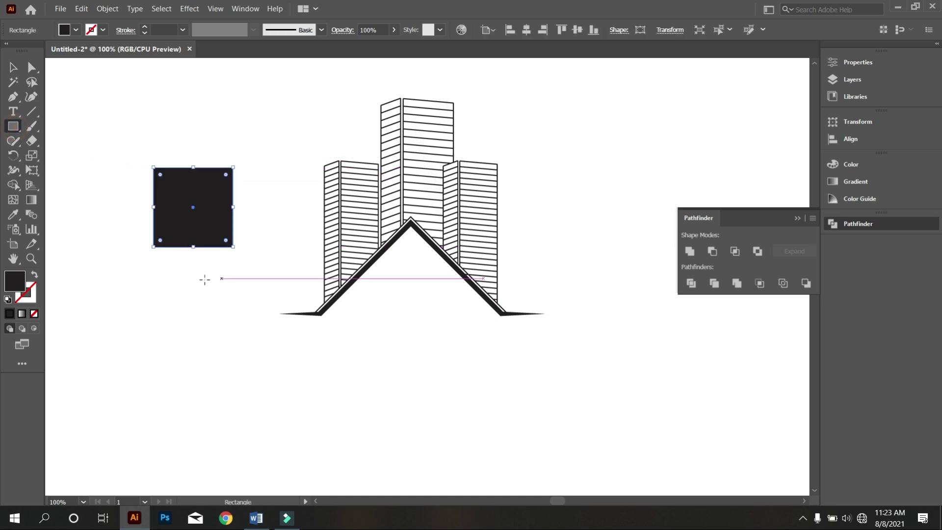
Step: Split the black square into a grid of 2 rows and 2 columns
click(106, 9)
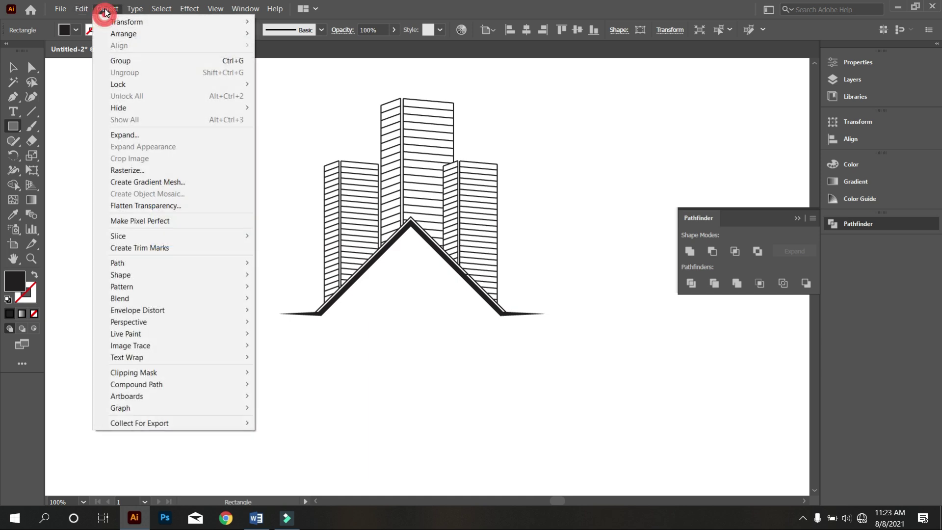
mouse_move(123, 258)
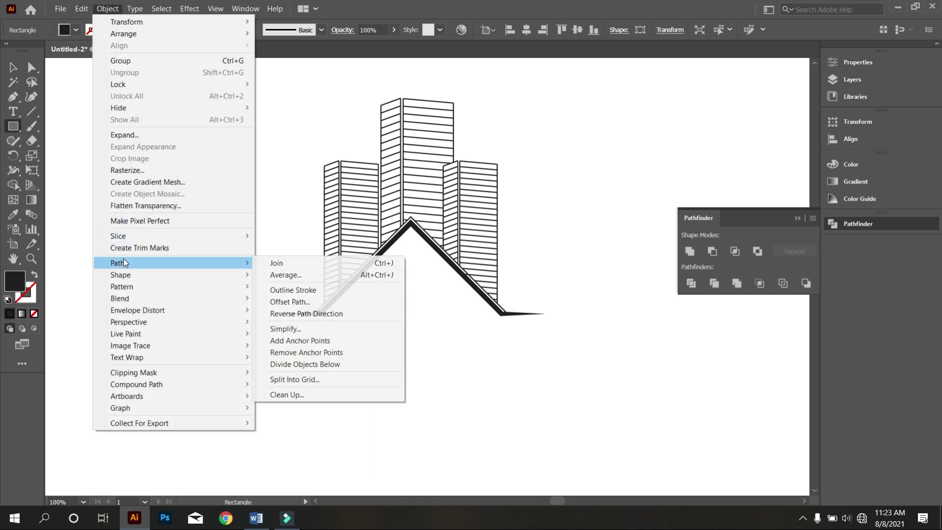
click(334, 379)
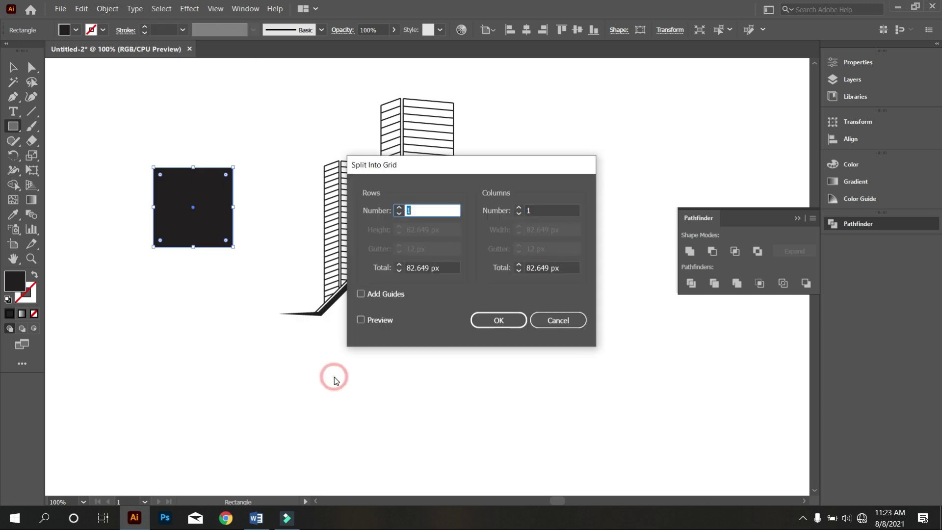
text(3)
click(433, 209)
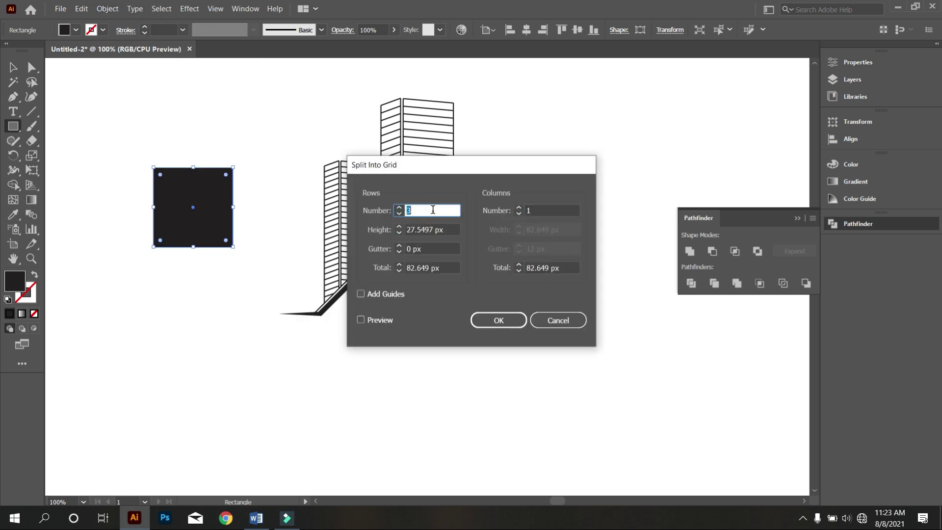
click(551, 209)
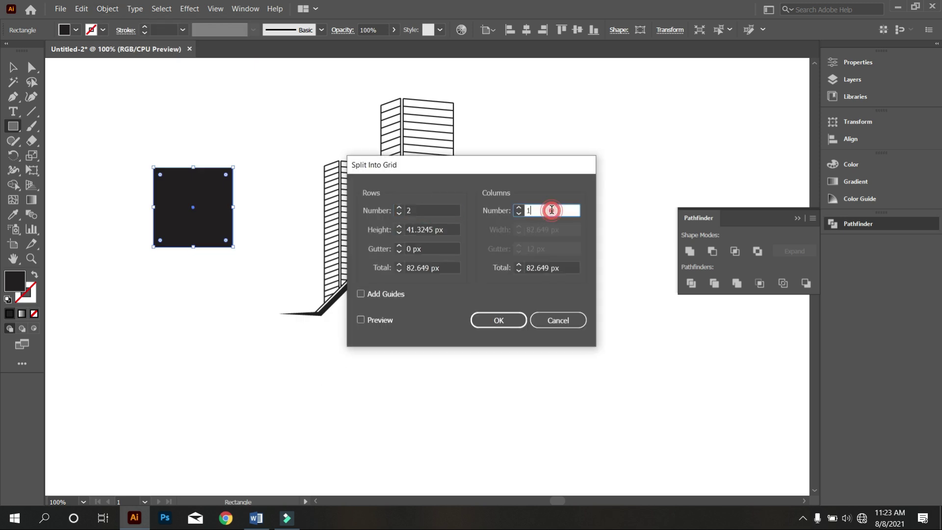
text(2)
click(499, 322)
click(491, 368)
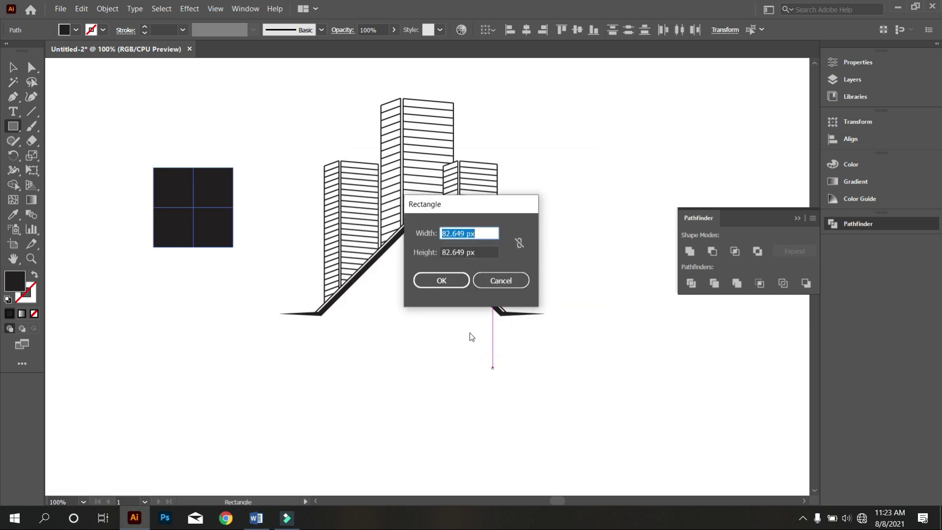
click(504, 283)
click(13, 68)
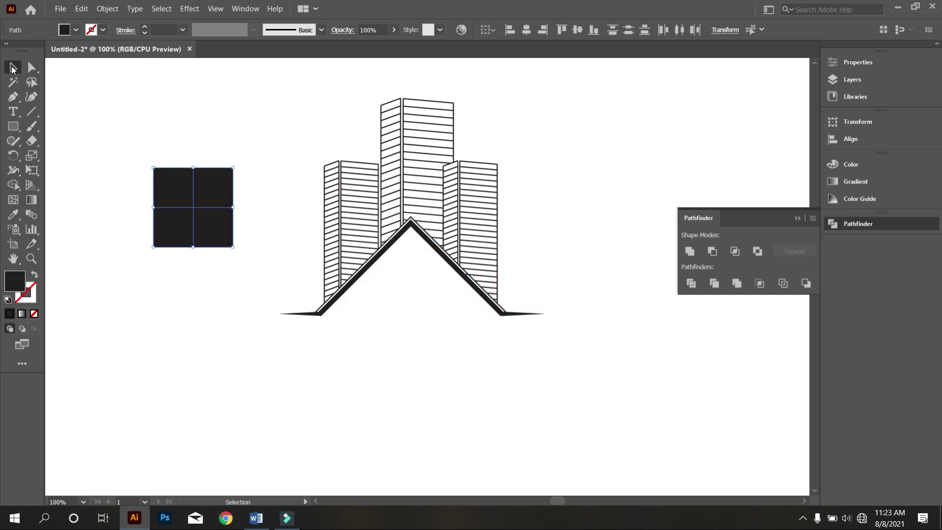
Step: Nudge the two upper squares upward to open a narrow horizontal gap in the grid
click(118, 97)
drag(105, 132, 265, 200)
key(Up)
key(Up)
key(Up)
key(Up)
key(Up)
key(Up)
key(Up)
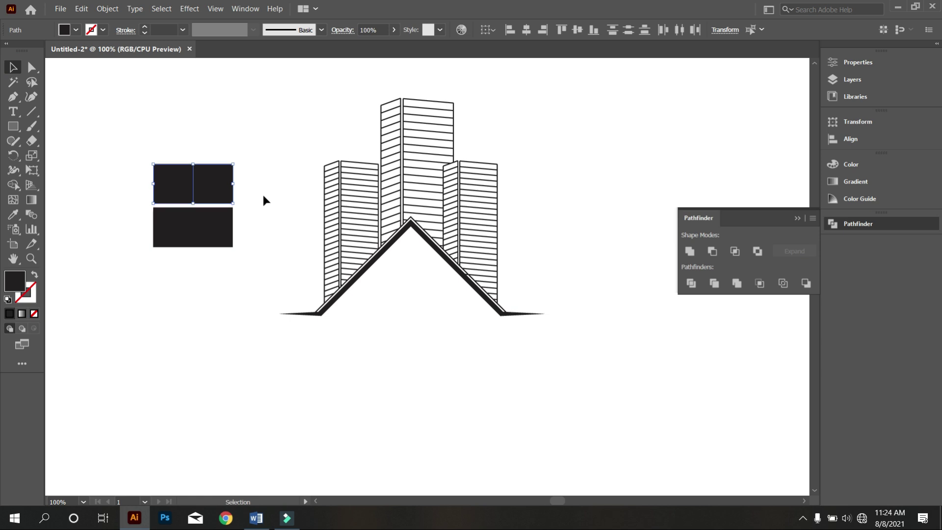
Step: Nudge the right pair of squares outward to open a matching vertical gap in the grid
click(265, 228)
drag(220, 160, 212, 155)
key(Right)
key(Right)
key(Right)
key(Right)
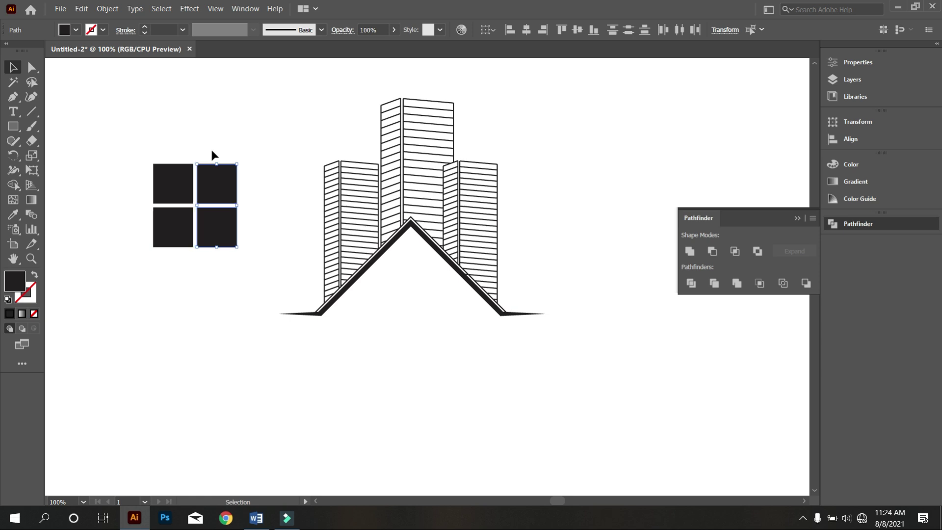
click(190, 325)
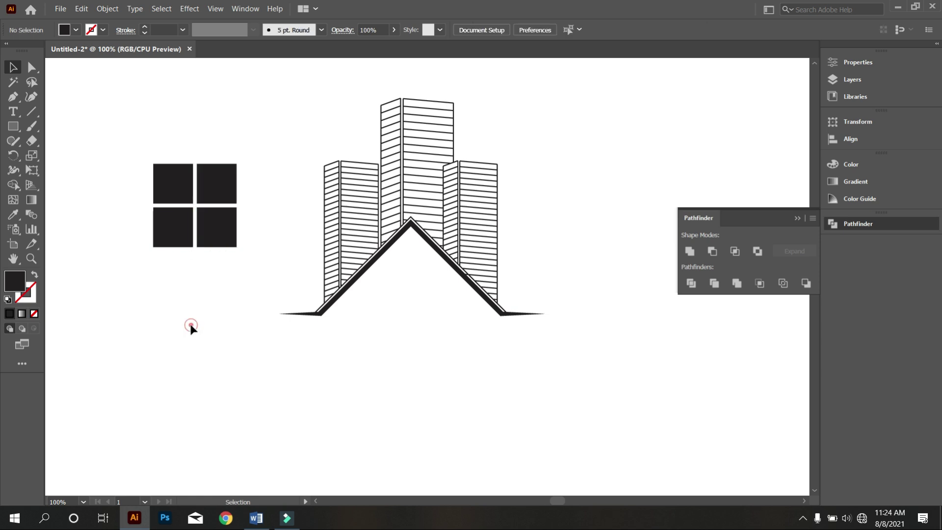
Step: Fully round the outer top corners of the two upper squares to form an arched window
click(163, 179)
click(32, 67)
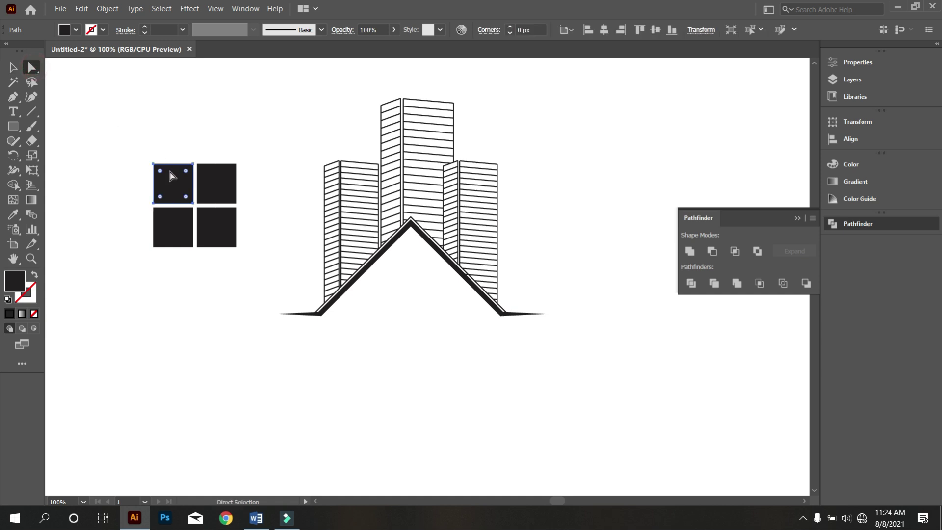
drag(162, 174, 186, 227)
click(223, 184)
click(13, 67)
click(126, 99)
Step: Move the arched window beneath the roof peak and scale it down to fit inside the gable
key(ctrl+minus)
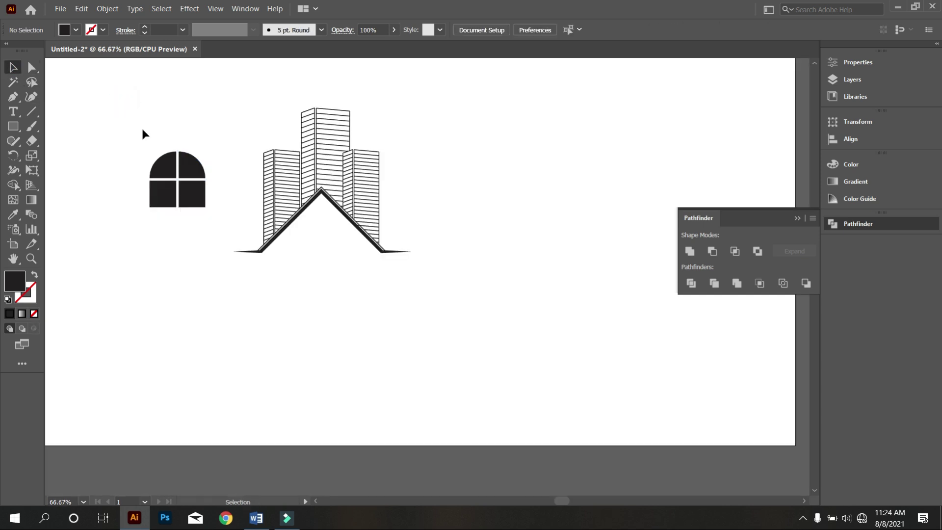
drag(117, 138, 222, 254)
drag(205, 208, 328, 237)
click(322, 283)
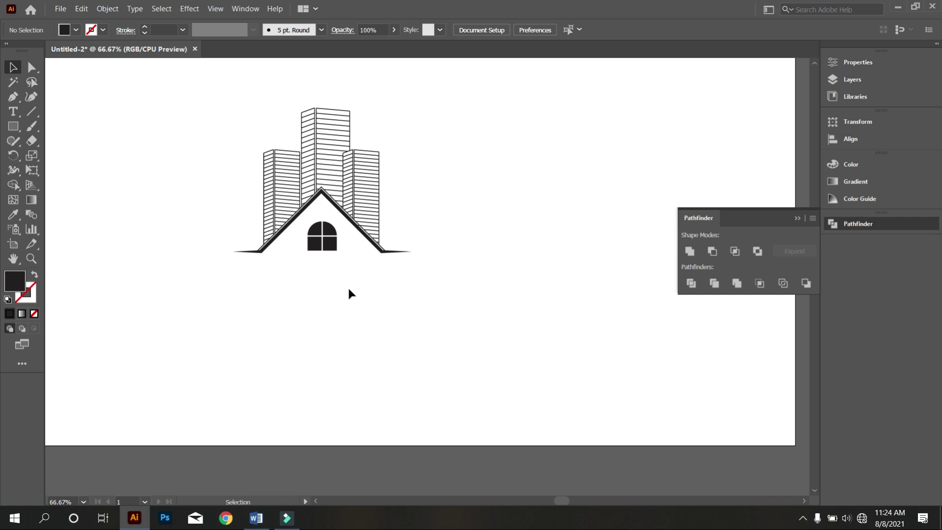
scroll(349, 287, up, 5)
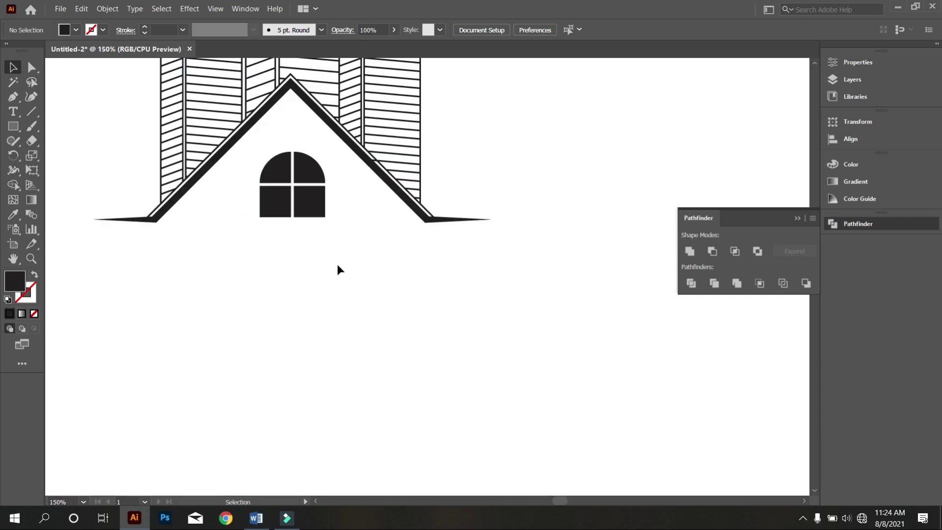
drag(330, 265, 259, 201)
mouse_move(327, 251)
mouse_down()
mouse_move(293, 210)
mouse_move(314, 241)
mouse_up()
click(323, 279)
Step: Group the four panes of the arched window
drag(255, 187, 338, 263)
right_click(345, 228)
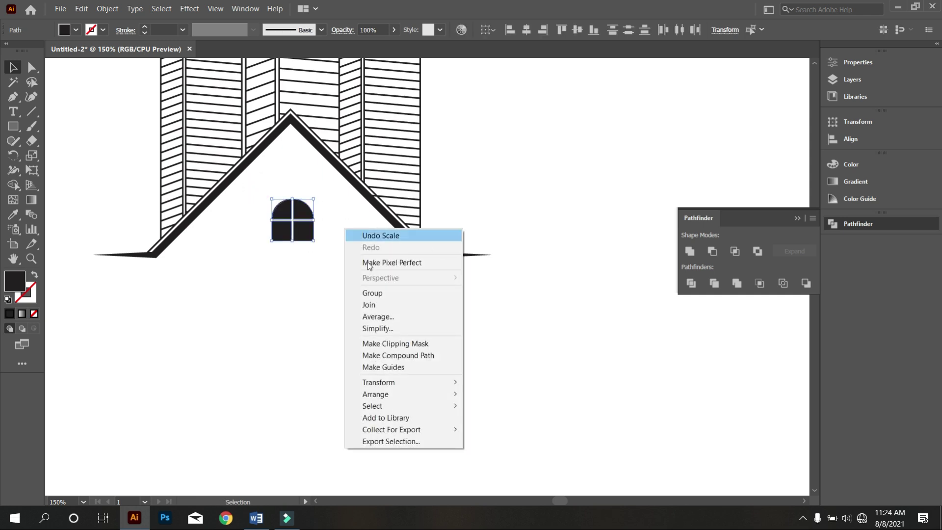
click(381, 293)
key(ctrl+minus)
click(350, 303)
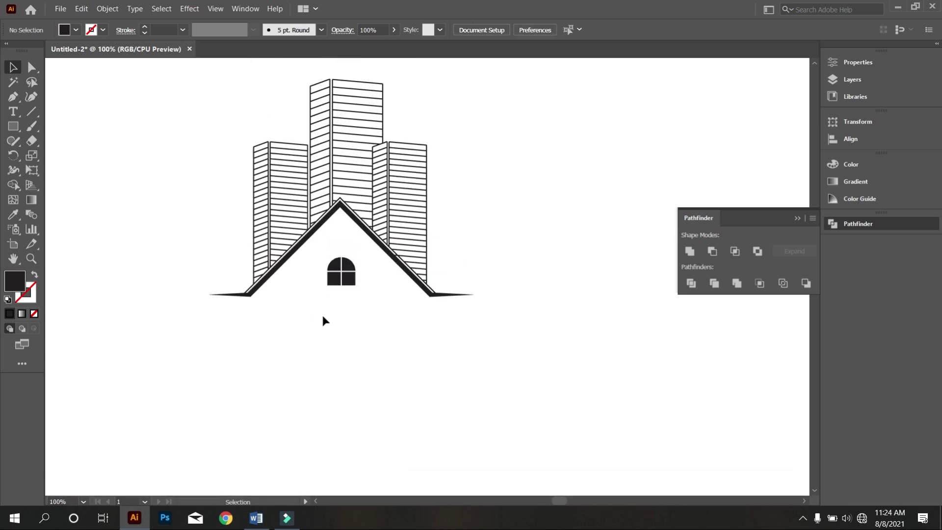
Step: Align the window and the building artwork on their horizontal centres
drag(322, 330, 384, 348)
scroll(363, 226, up, 1)
drag(270, 118, 495, 367)
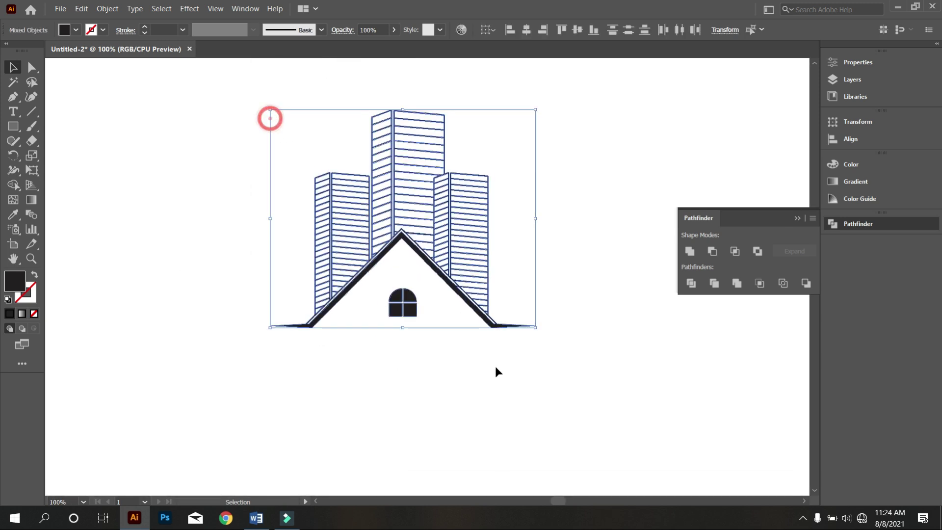
click(525, 30)
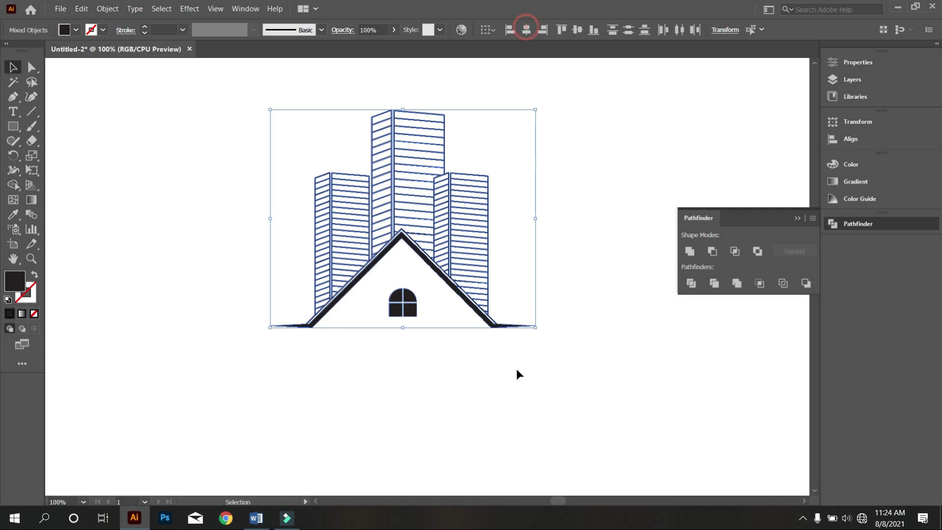
click(505, 377)
Step: Copy the name "Kikis Apartment" from the Word document and paste it into Illustrator, placing it beside the left tower
scroll(442, 351, down, 1)
alt+scroll(439, 354, down, 1)
scroll(429, 355, down, 1)
alt+scroll(422, 349, up, 1)
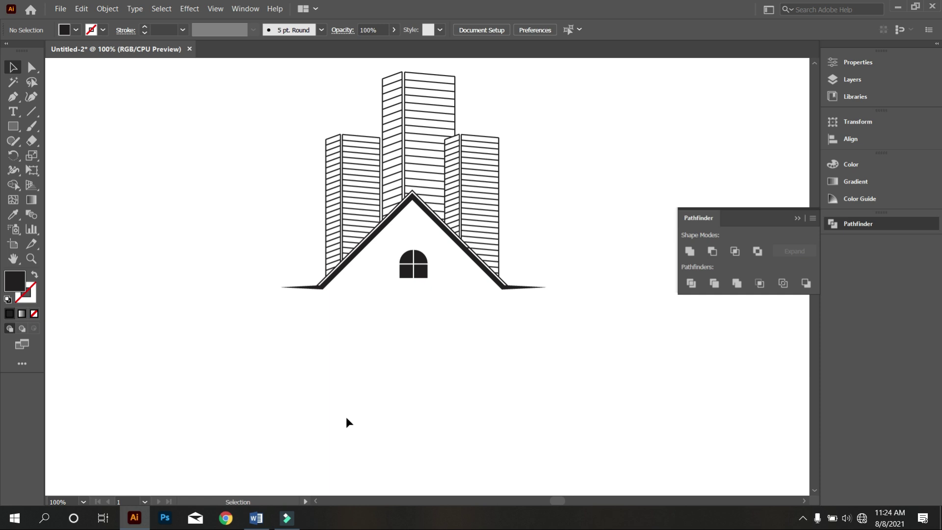
click(256, 518)
drag(437, 215, 267, 216)
key(ctrl+c)
click(134, 517)
key(ctrl+v)
drag(273, 275, 184, 180)
Step: Add the text line "KIKIS APARTMENT" in capitals below the left end of the roof
key(t)
click(177, 356)
key(BackSpace)
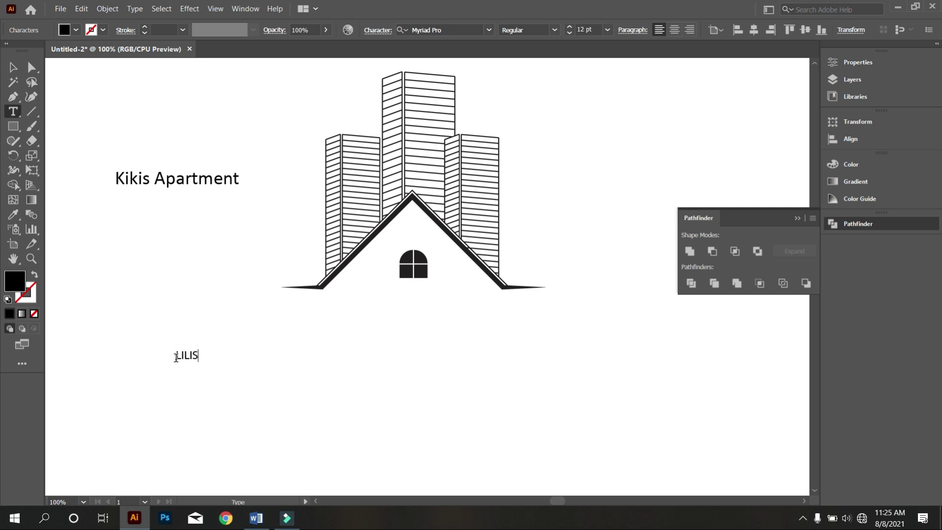
key(Left)
key(Left)
key(Left)
key(Left)
key(Left)
key(Left)
key(Left)
key(Left)
key(Left)
key(Left)
key(Left)
key(Left)
key(Left)
key(BackSpace)
key(Right)
key(Right)
key(Right)
key(Right)
key(BackSpace)
key(BackSpace)
key(BackSpace)
key(BackSpace)
text(KIKI)
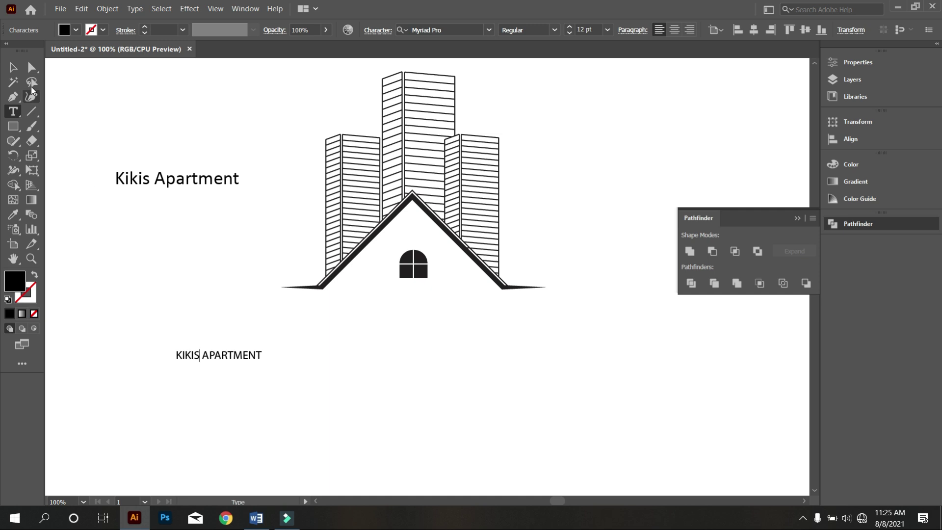
Step: Delete the mixed-case "Kikis Apartment" text and enlarge "KIKIS APARTMENT" to about 35.2 pt, placing it directly below the roof
click(12, 67)
click(147, 191)
click(225, 355)
drag(263, 364, 494, 310)
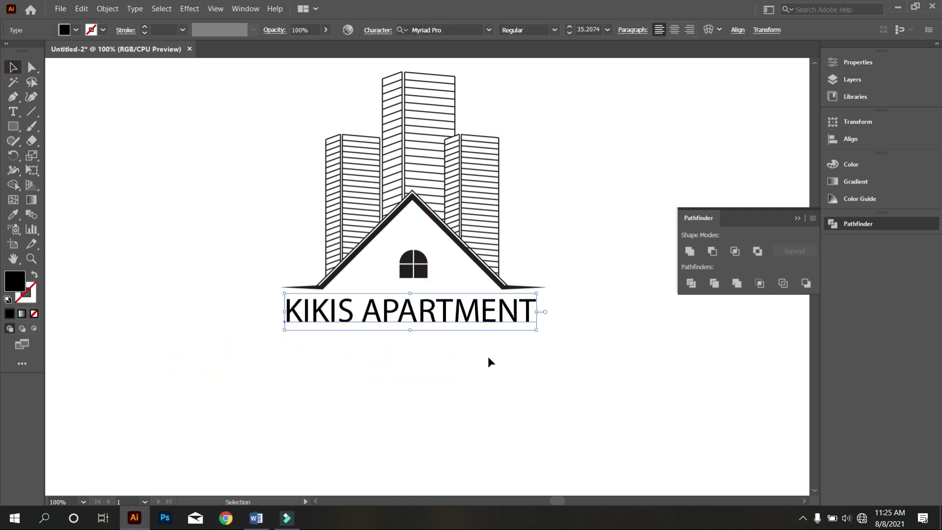
click(488, 357)
scroll(467, 402, down, 1)
drag(528, 416, 389, 360)
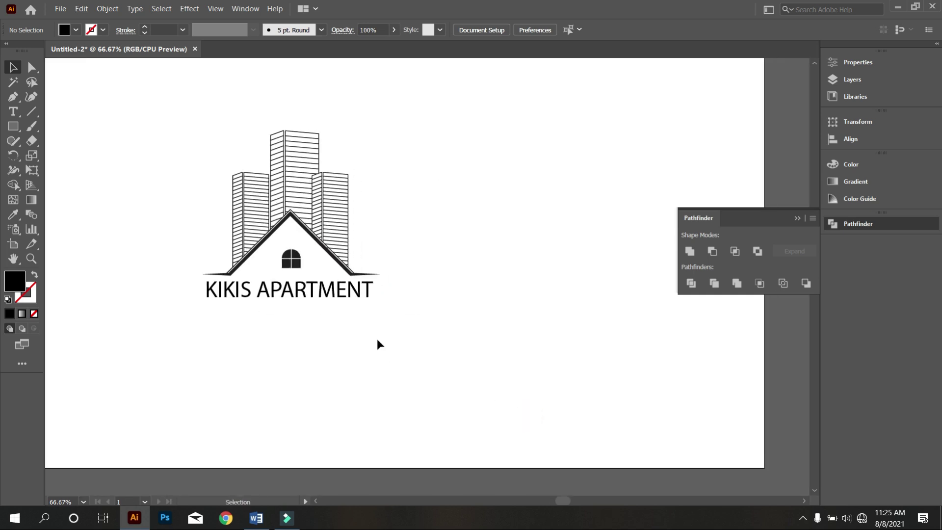
Step: Set the company name's font to Source Sans Variable in the Bold style
click(360, 301)
click(490, 30)
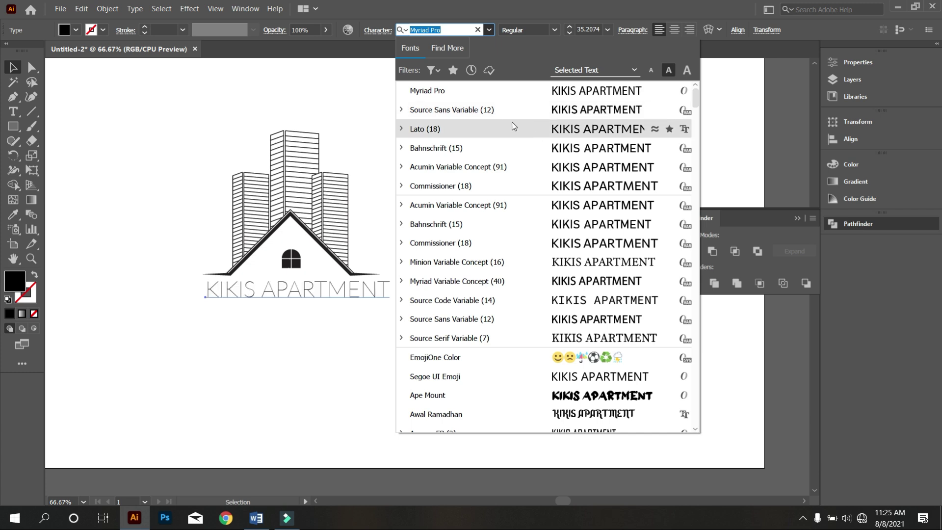
click(455, 103)
click(559, 31)
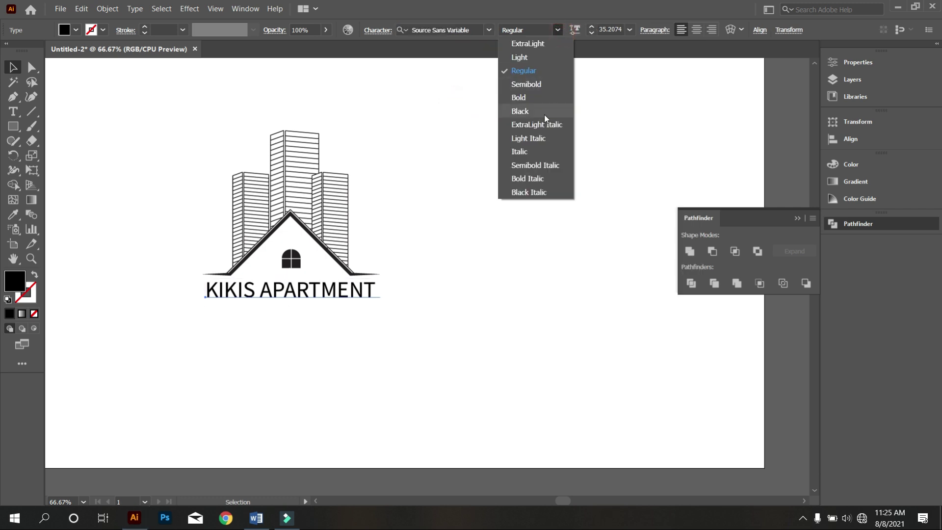
click(543, 99)
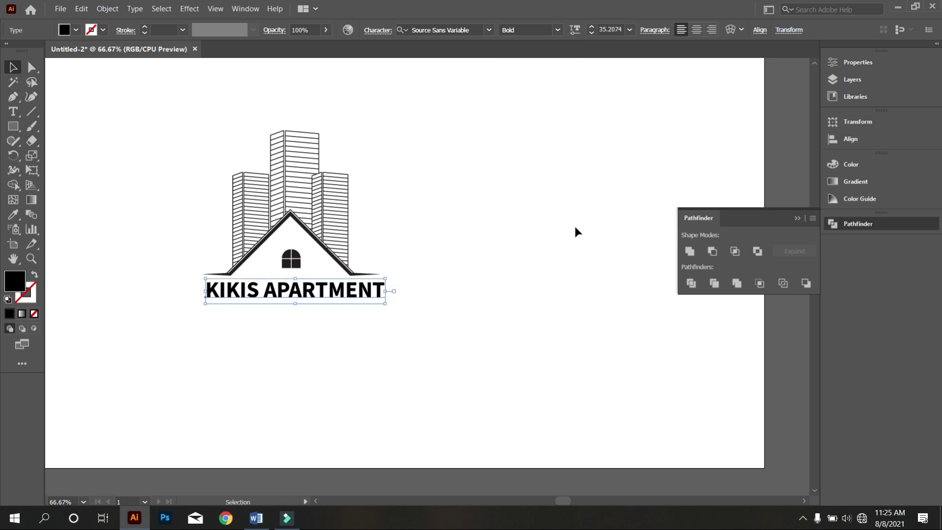
click(524, 299)
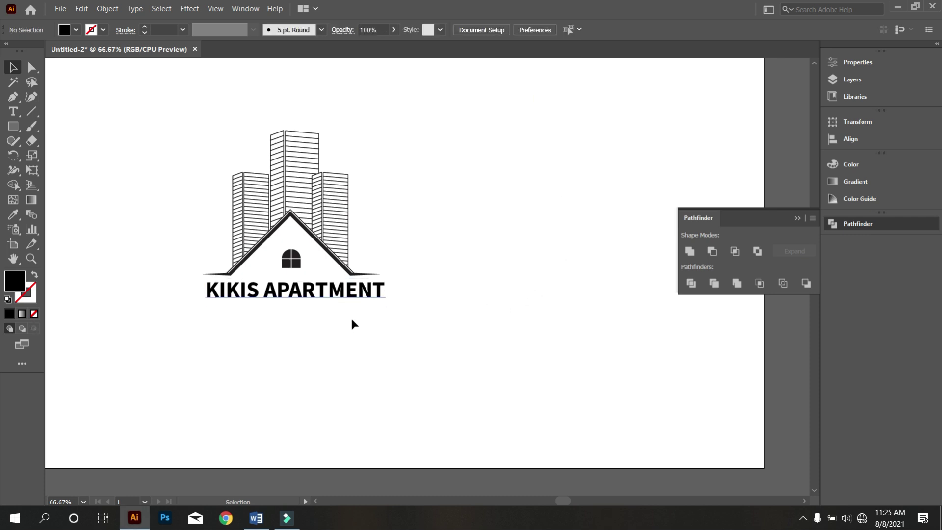
Step: Scale the company name down to about 30.7 pt, narrower than the roof, and align it horizontally centred below the building
scroll(352, 329, down, 1)
scroll(306, 346, up, 1)
scroll(307, 345, up, 1)
scroll(310, 333, up, 1)
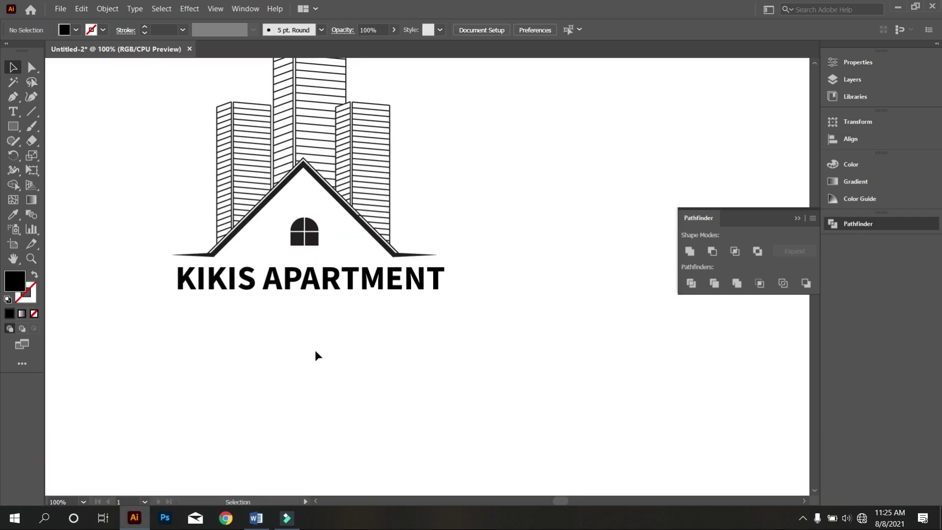
click(437, 307)
drag(513, 319, 479, 314)
drag(492, 356, 407, 89)
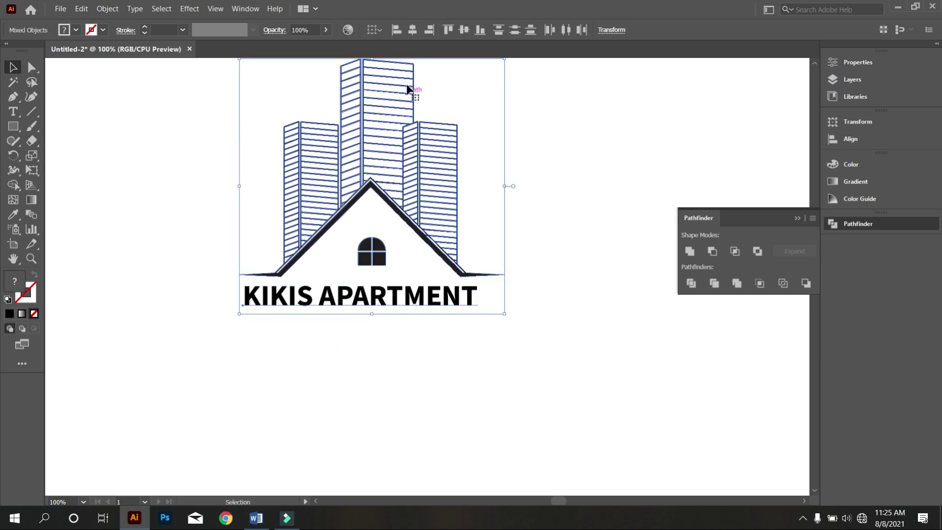
click(414, 31)
click(435, 351)
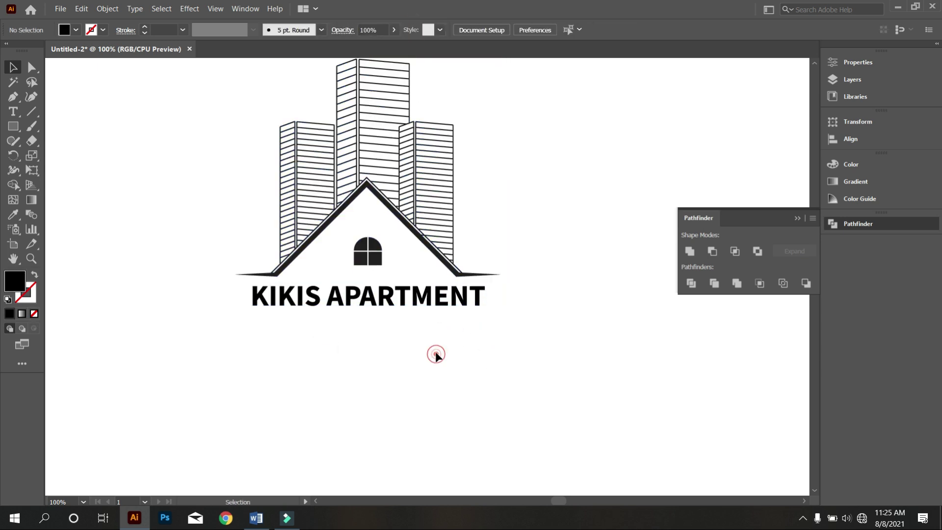
click(442, 307)
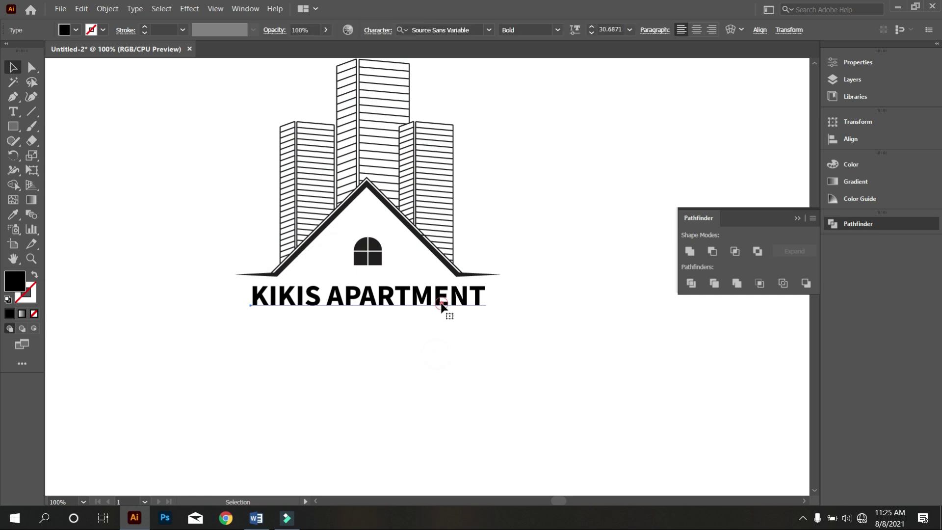
click(472, 426)
Step: Draw a horizontal line as wide as the roof below the company name and give it a dark 5 px stroke
click(31, 111)
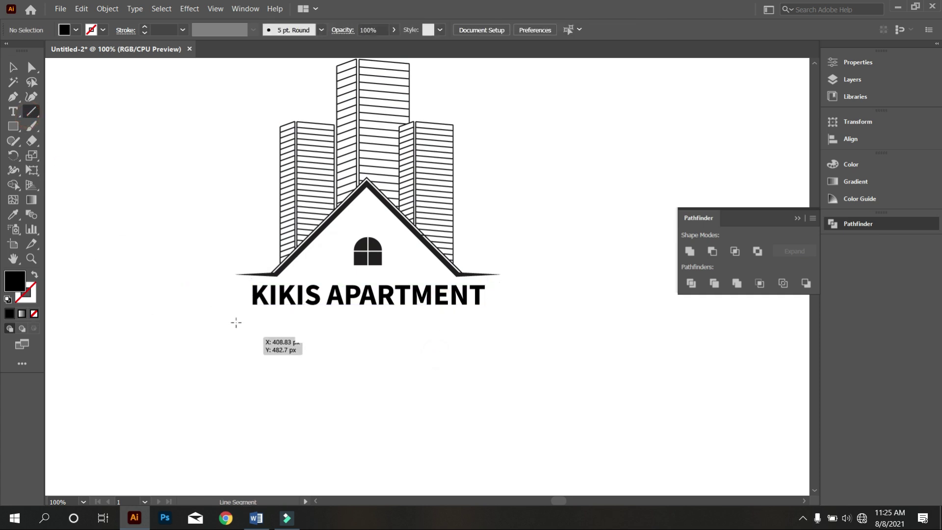
drag(235, 319, 501, 341)
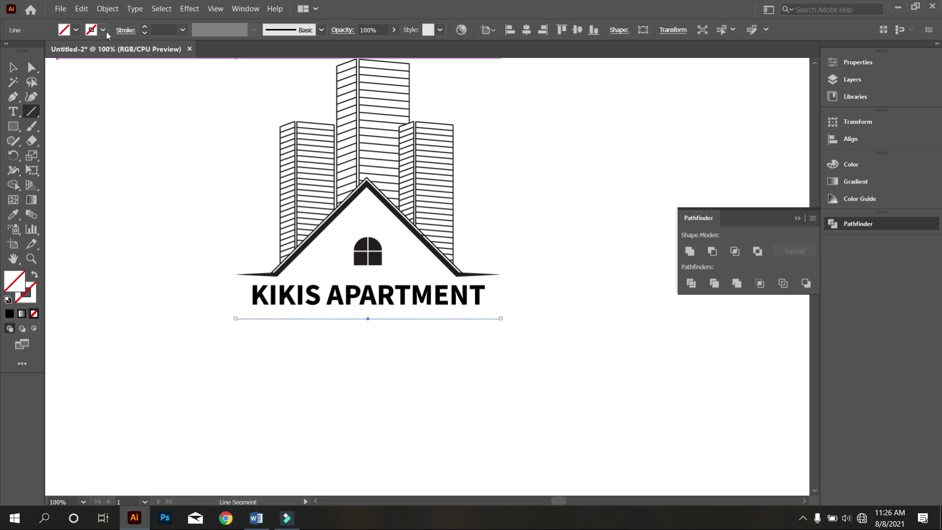
click(103, 31)
click(35, 52)
click(97, 174)
scroll(174, 30, up, 4)
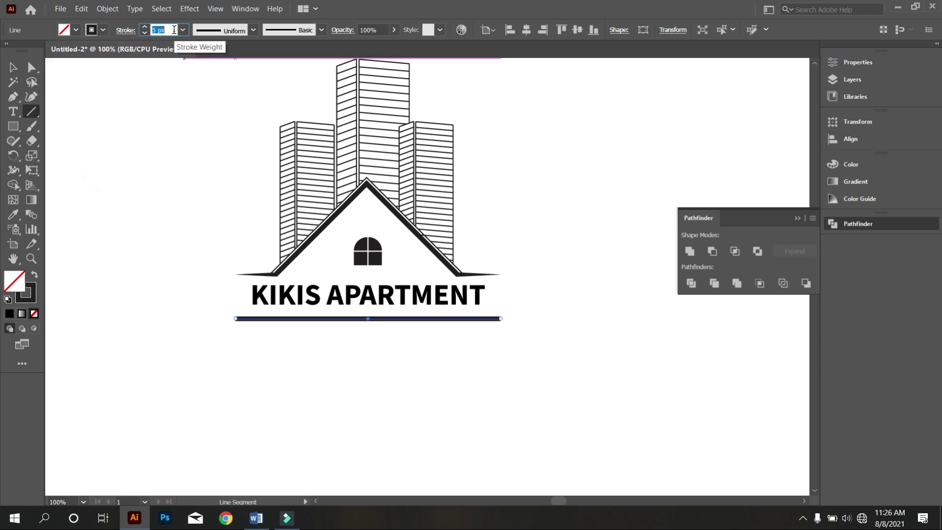
click(183, 98)
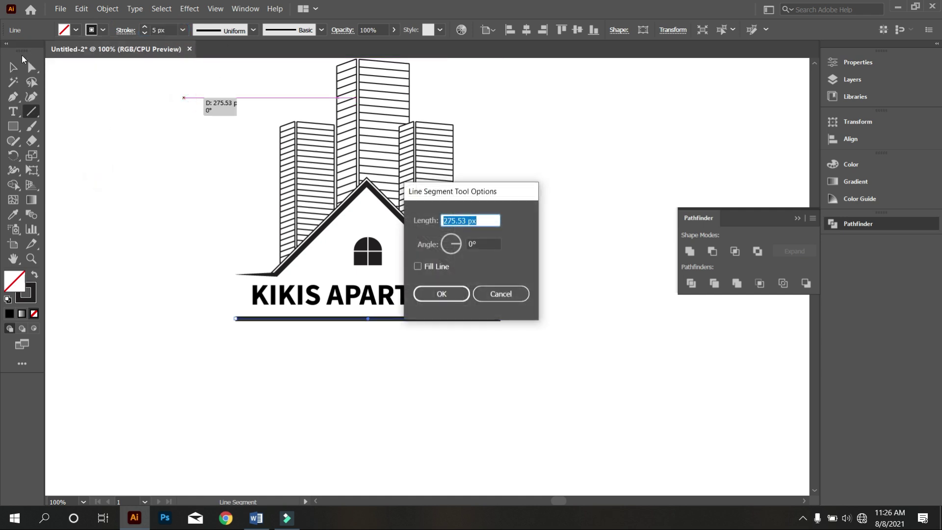
click(506, 298)
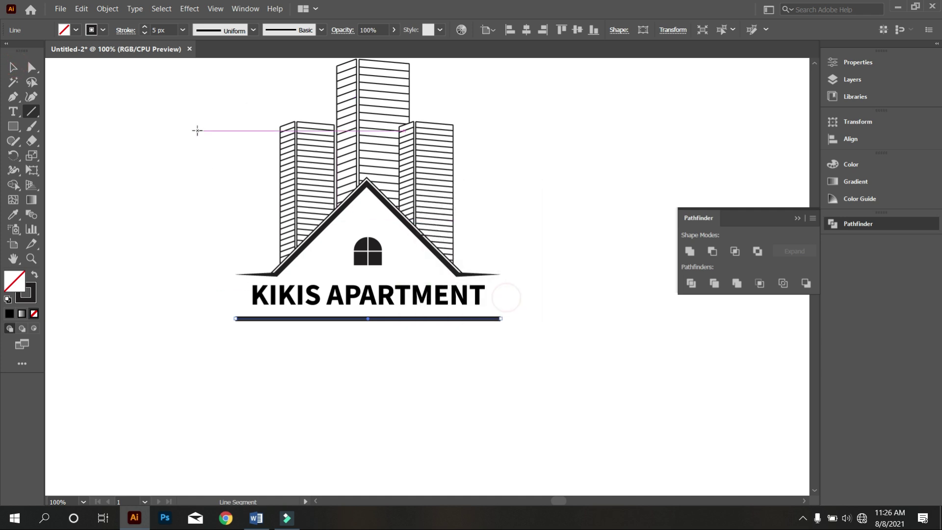
Step: Apply the variable width profile that tapers at both ends to the line below the name
click(252, 30)
click(234, 76)
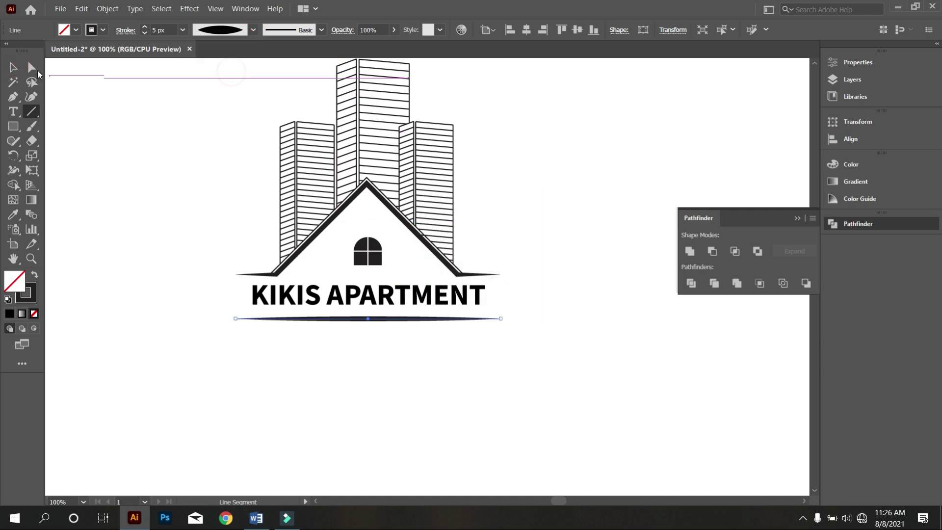
click(13, 67)
click(99, 180)
Step: Expand the appearance of the tapered line below the company name
drag(387, 350, 328, 295)
drag(364, 344, 312, 271)
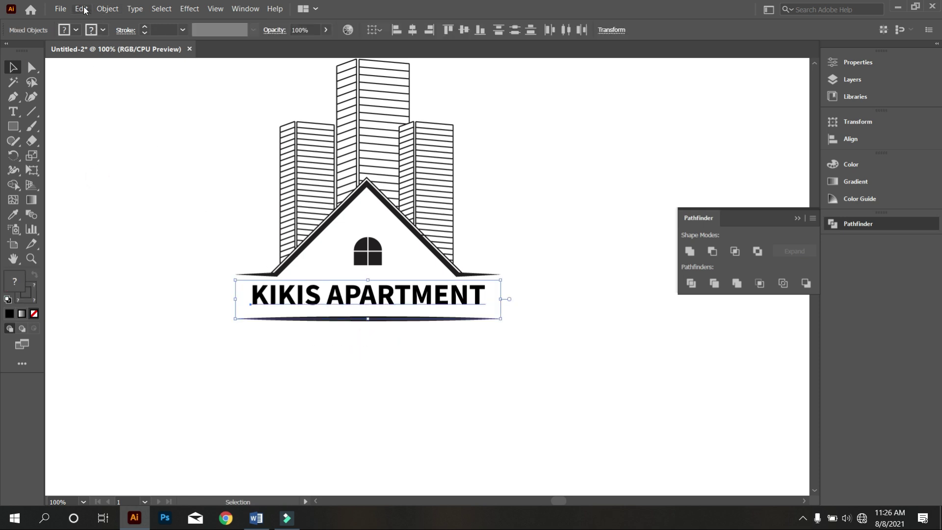
click(106, 9)
click(156, 144)
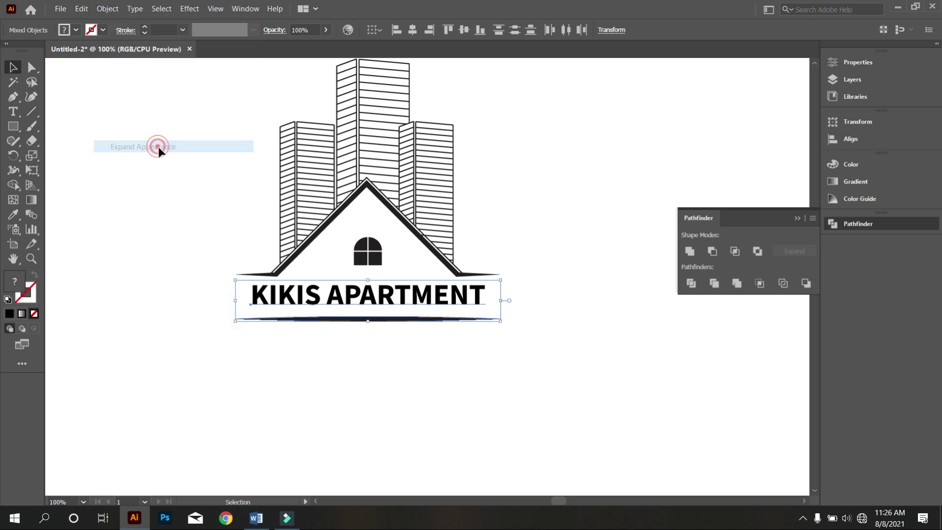
click(188, 204)
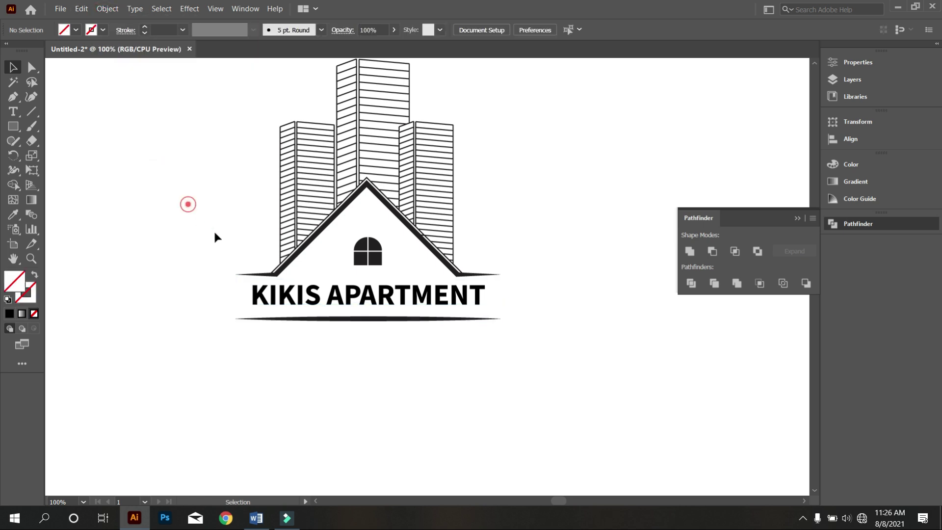
Step: Expand the "KIKIS APARTMENT" text into editable shapes
click(378, 304)
click(113, 10)
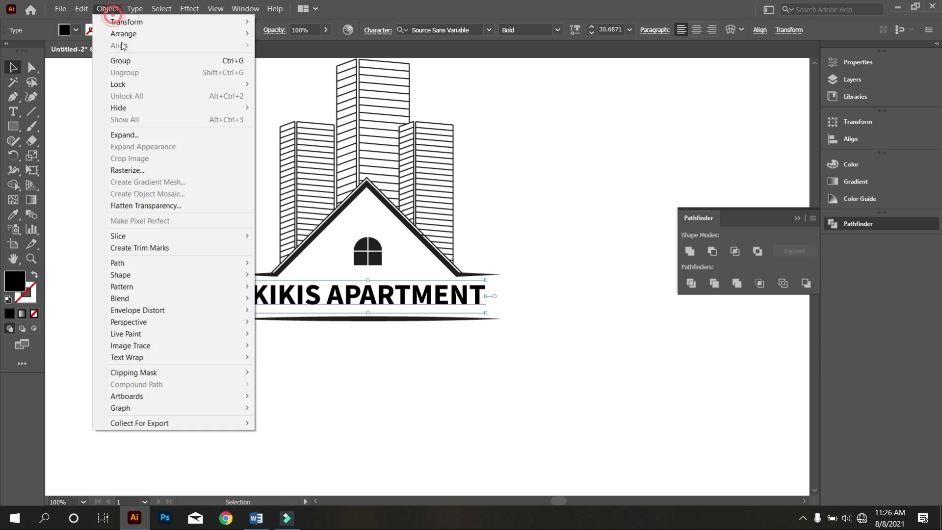
click(147, 131)
click(434, 331)
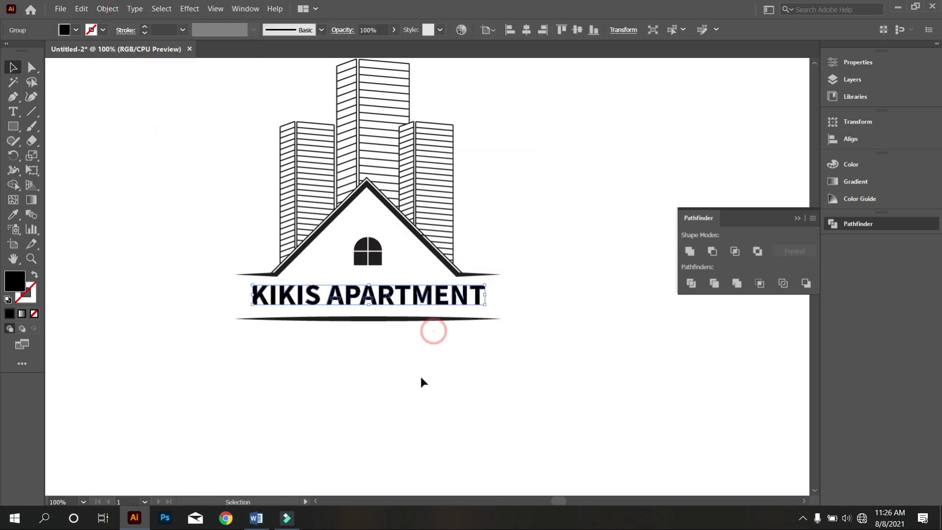
click(420, 376)
Step: Align the logo's artwork, name and underline on their horizontal centres
key(ctrl+minus)
drag(285, 201, 473, 302)
click(526, 30)
click(515, 218)
drag(367, 304, 375, 303)
Step: Select the logo artwork and ungroup its parts
key(ctrl+a)
click(505, 271)
drag(322, 223, 456, 332)
right_click(466, 218)
click(492, 299)
drag(468, 421, 383, 348)
right_click(564, 266)
click(609, 347)
key(ctrl+shift+g)
click(486, 374)
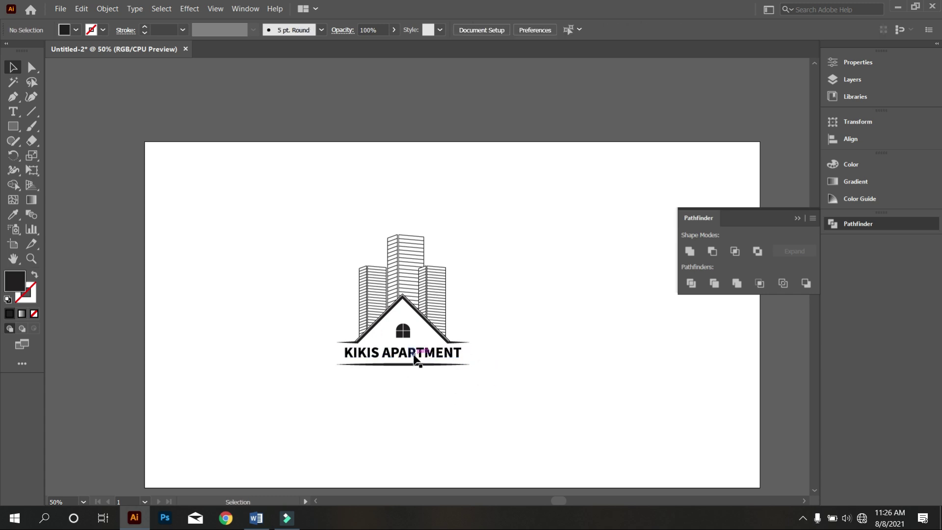
Step: Move the complete logo off the artboard onto the empty canvas to its left
click(409, 365)
scroll(405, 378, up, 2)
scroll(406, 368, down, 2)
drag(308, 192, 490, 403)
scroll(492, 390, down, 1)
drag(432, 336, 186, 269)
Step: Draw a dark rectangle covering the entire artboard and lock it
key(m)
drag(260, 207, 671, 439)
click(13, 68)
key(ctrl+2)
Step: Bring the complete logo to the front and move it onto the dark rectangle
drag(124, 170, 242, 303)
right_click(226, 229)
mouse_move(280, 348)
click(431, 349)
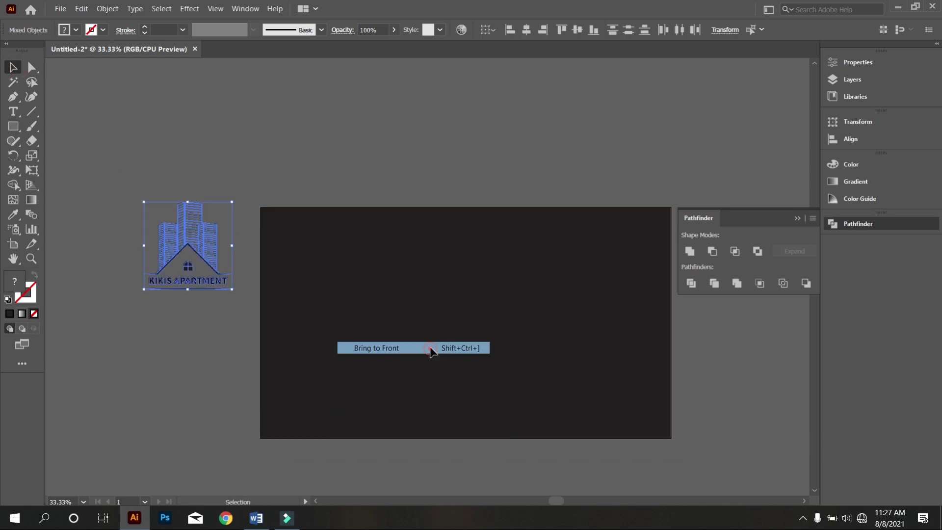
drag(194, 228, 459, 302)
click(570, 264)
Step: Change the fill colour of the building artwork and apply the same swatch to the remaining dark part of the logo
click(454, 300)
click(75, 30)
click(28, 48)
click(479, 364)
scroll(479, 365, up, 3)
drag(414, 363, 391, 332)
click(75, 30)
click(28, 48)
click(484, 407)
Step: Select all the artwork and unlock the locked background rectangle
scroll(483, 407, up, 1)
click(791, 217)
key(ctrl+a)
click(107, 9)
click(148, 95)
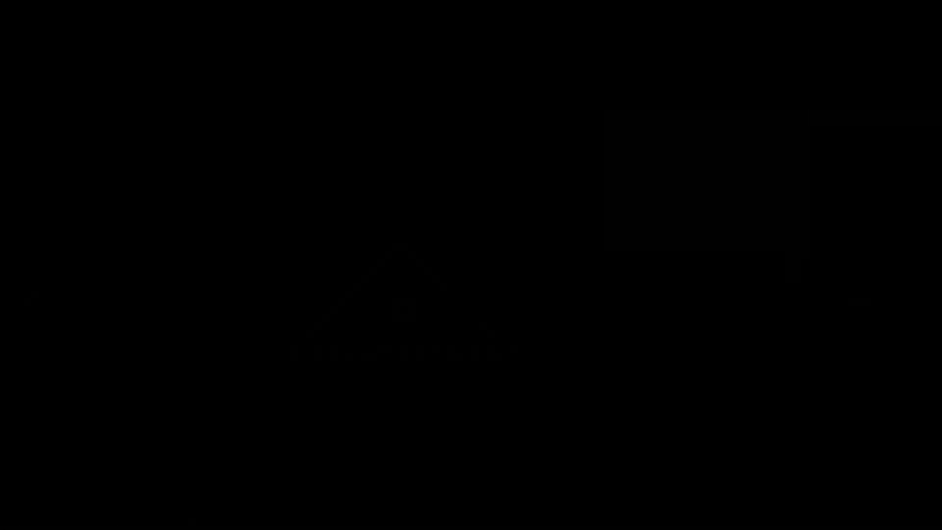